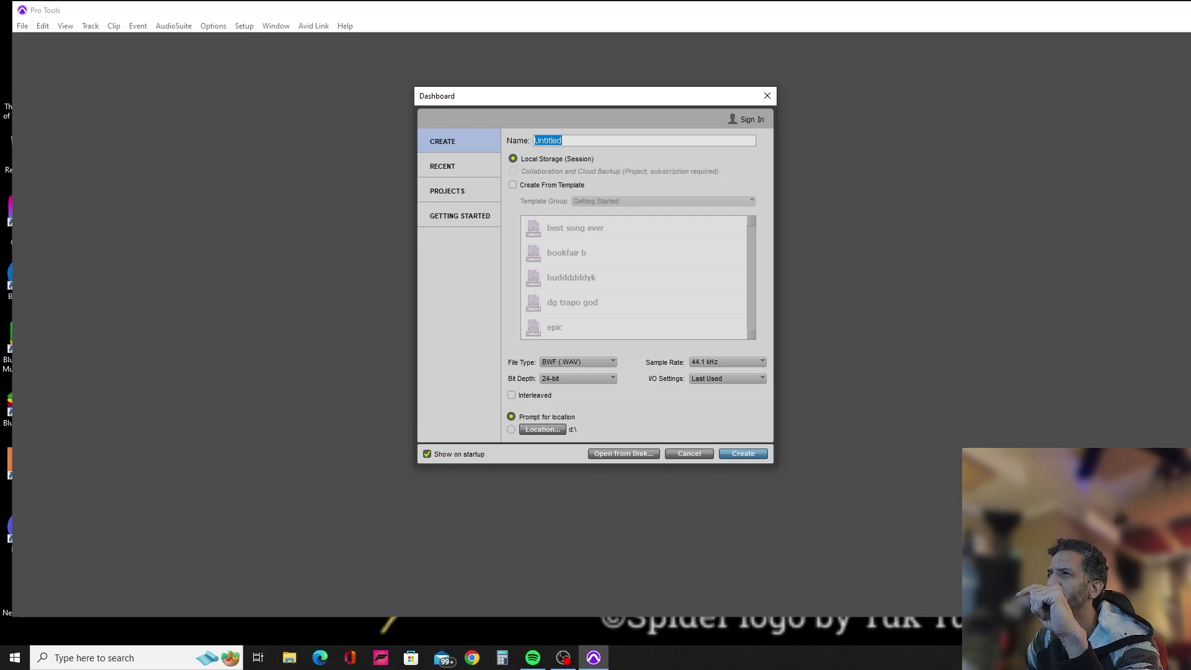
Create a new local session named Untitled in the money2 folder.
{"action": "key", "text": "Return"}
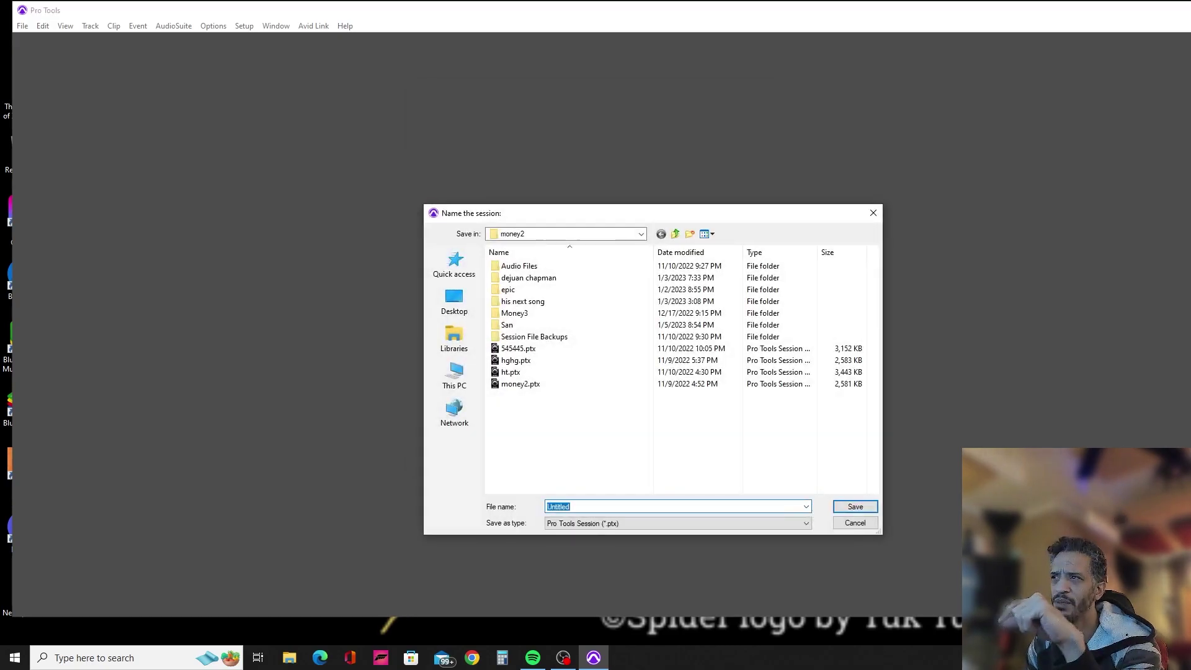
{"action": "key", "text": "Escape"}
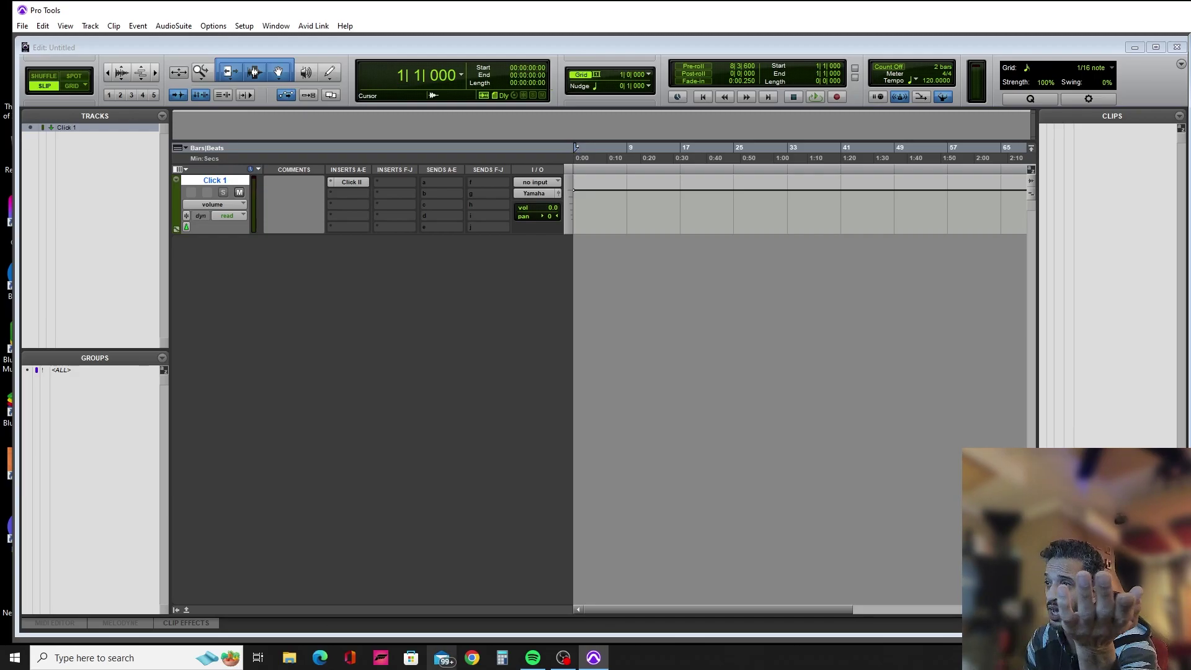
Switch to File Explorer, open the Downloads folder, and move its window so the session's timeline is uncovered.
{"action": "key", "text": "super+e"}
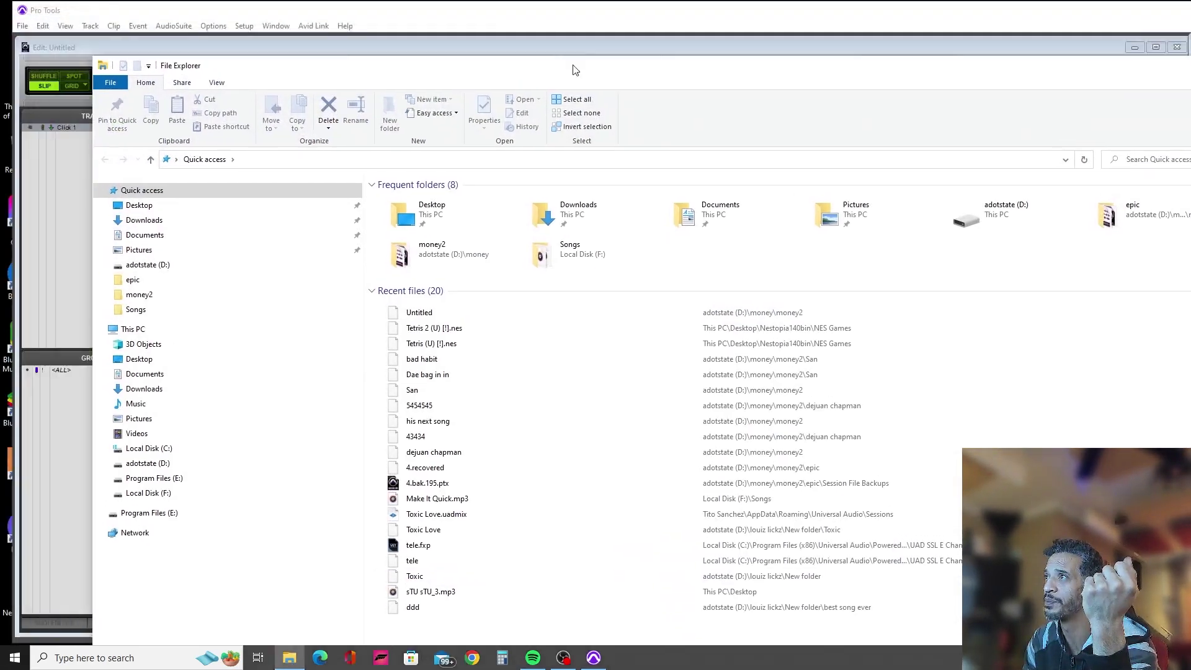
{"action": "left_click_drag", "start_coordinate": [573, 70], "coordinate": [505, 28]}
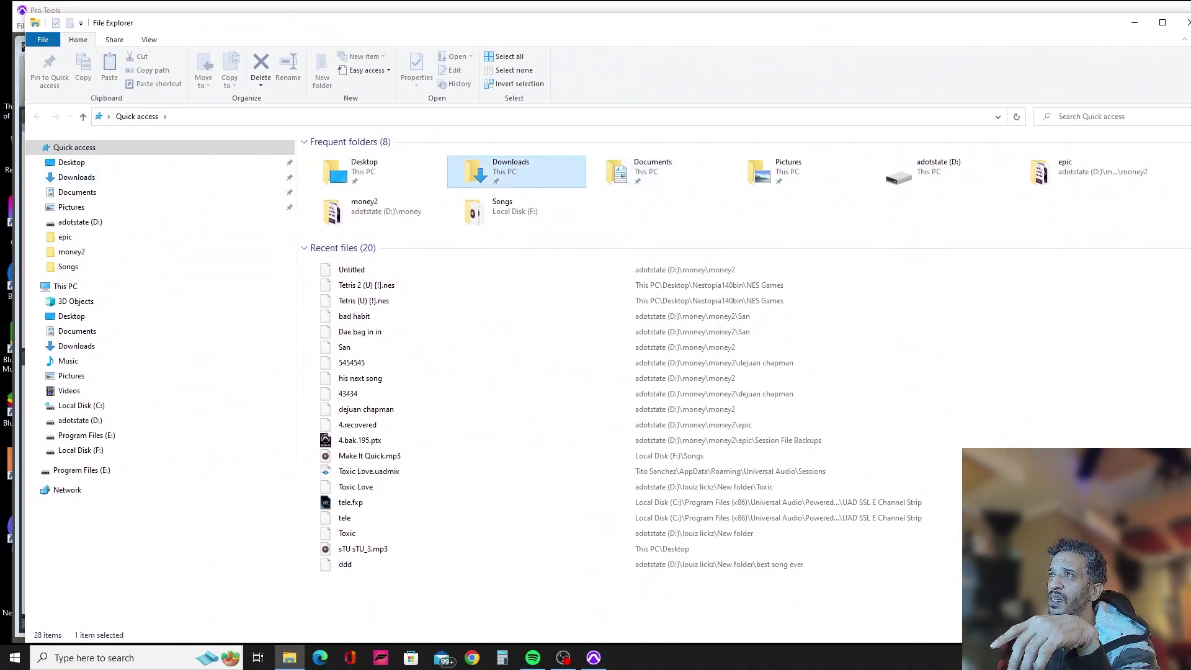
{"action": "double_click", "coordinate": [496, 171]}
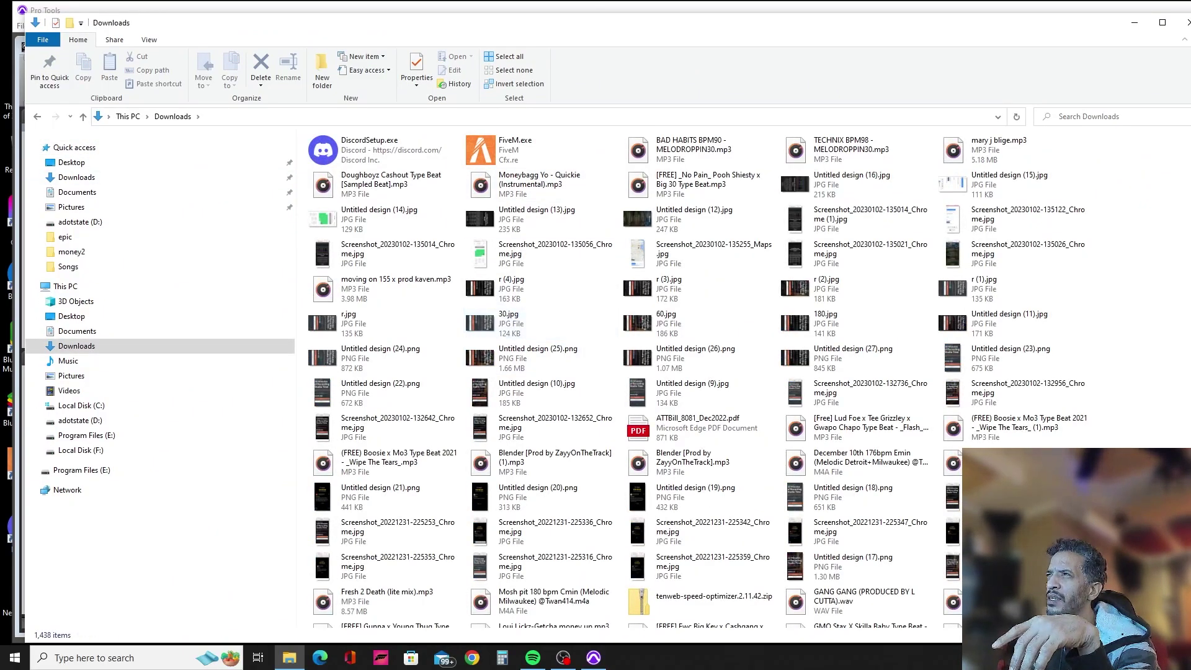
{"action": "scroll", "coordinate": [719, 310], "scroll_direction": "down", "scroll_amount": 10}
{"action": "scroll", "coordinate": [719, 307], "scroll_direction": "down", "scroll_amount": 6}
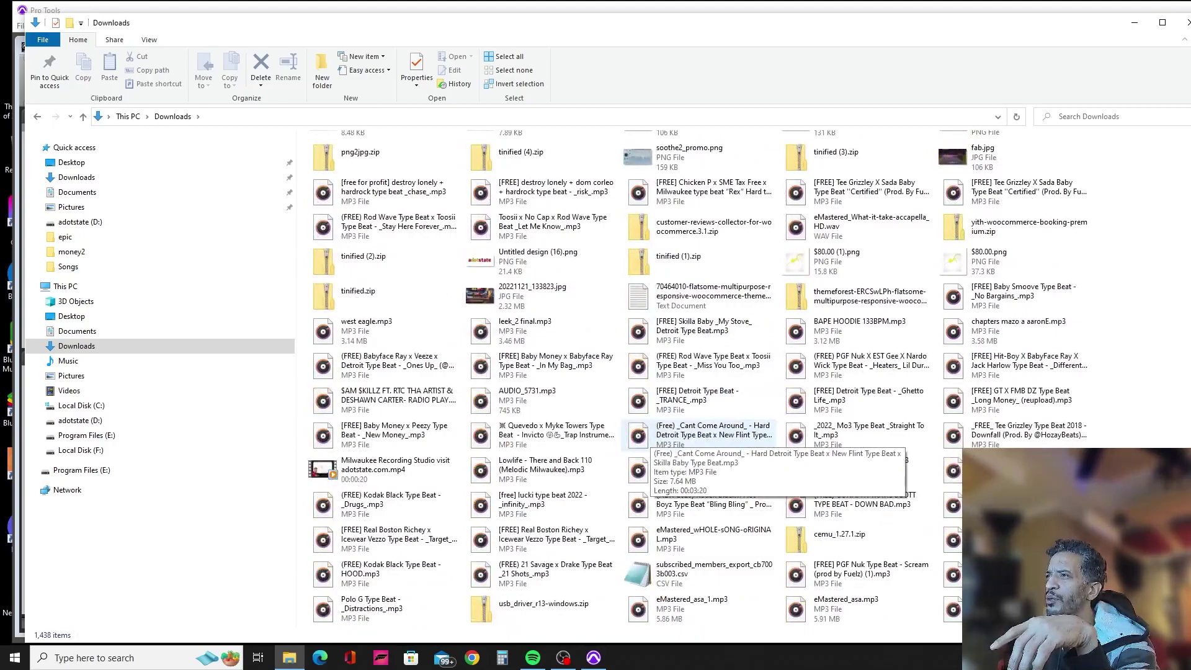
{"action": "left_click", "coordinate": [650, 435]}
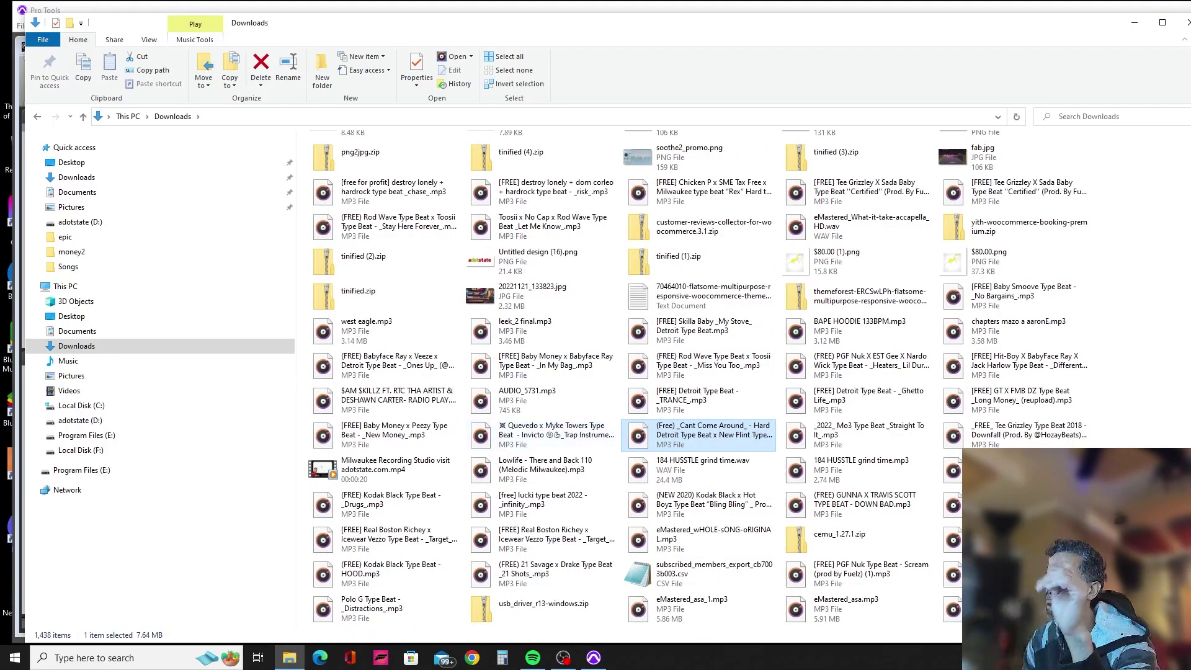
{"action": "left_click_drag", "start_coordinate": [661, 23], "coordinate": [544, 254]}
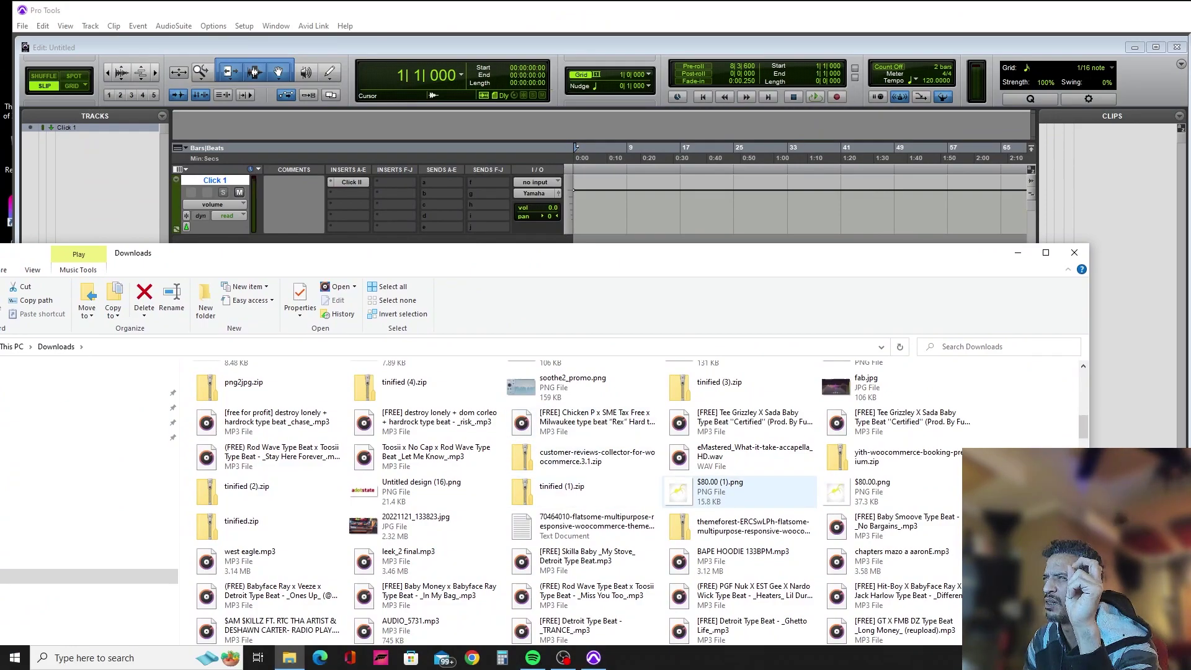
Import the MP3 "[FREE] Tee Grizzley X Sada Baby Type Beat 'Certified'" from Downloads onto a new audio track.
{"action": "scroll", "coordinate": [738, 526], "scroll_direction": "down", "scroll_amount": 5}
{"action": "scroll", "coordinate": [713, 526], "scroll_direction": "up", "scroll_amount": 4}
{"action": "left_click_drag", "start_coordinate": [714, 410], "coordinate": [630, 239]}
{"action": "left_click_drag", "start_coordinate": [629, 190], "coordinate": [616, 189]}
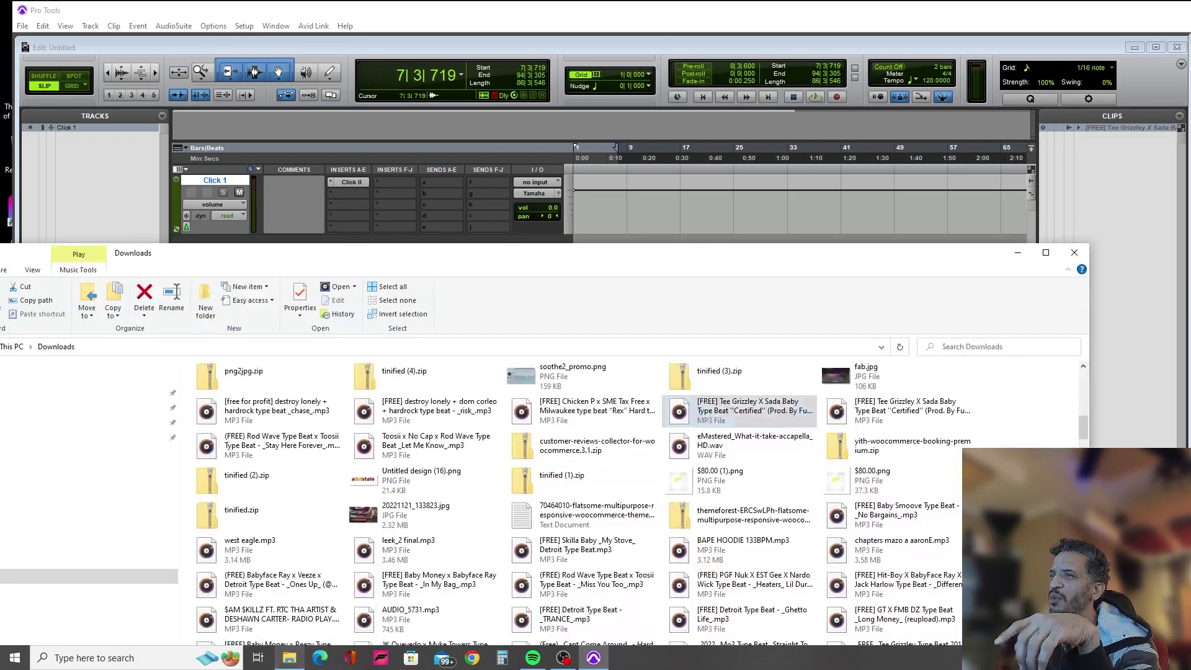
{"action": "left_click", "coordinate": [290, 658]}
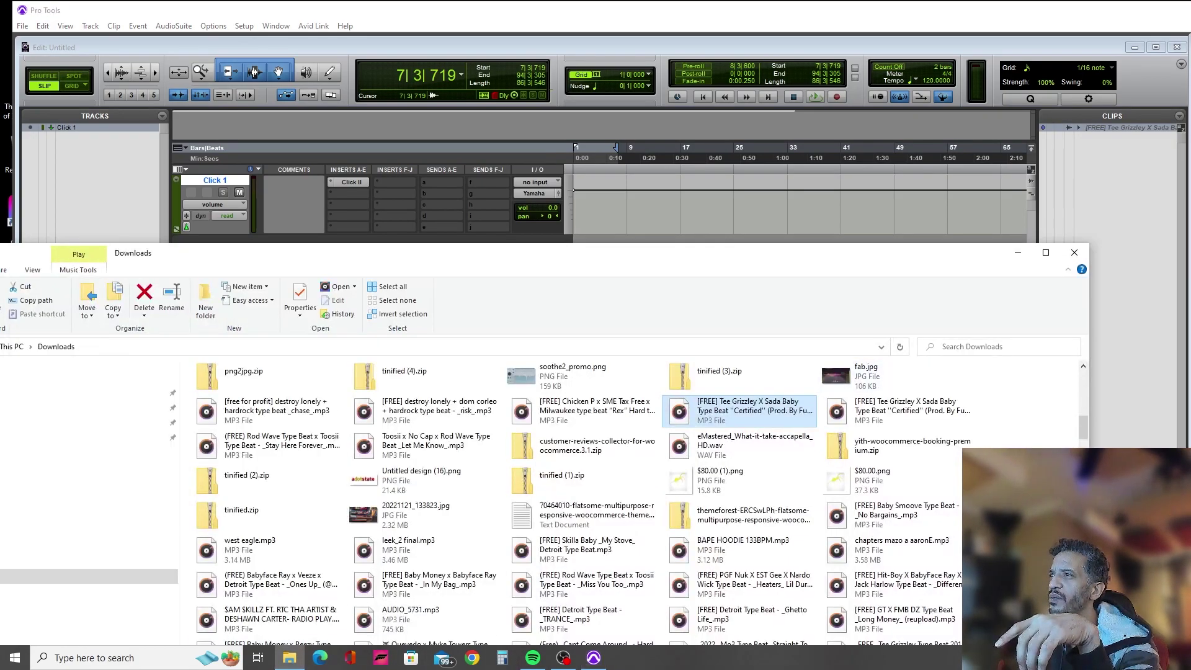
{"action": "left_click_drag", "start_coordinate": [649, 253], "coordinate": [651, 320]}
{"action": "left_click_drag", "start_coordinate": [679, 478], "coordinate": [661, 242]}
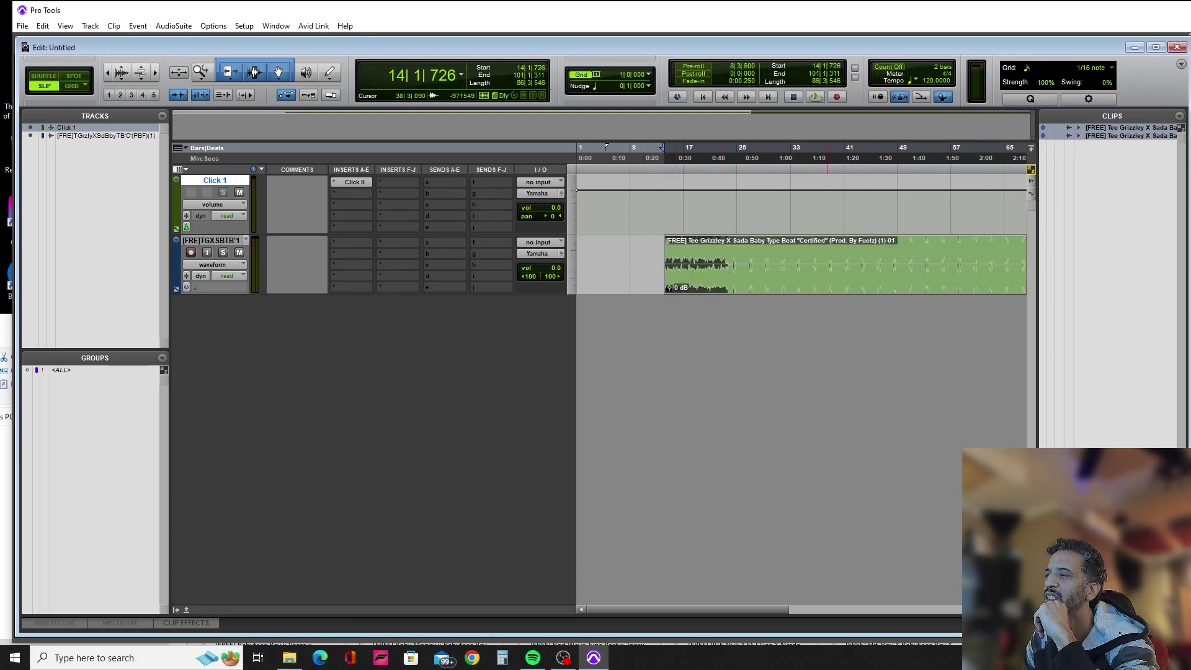
Move the beat clip to the session start at 1|1|000 and greatly enlarge its track height.
{"action": "left_click_drag", "start_coordinate": [892, 285], "coordinate": [616, 279]}
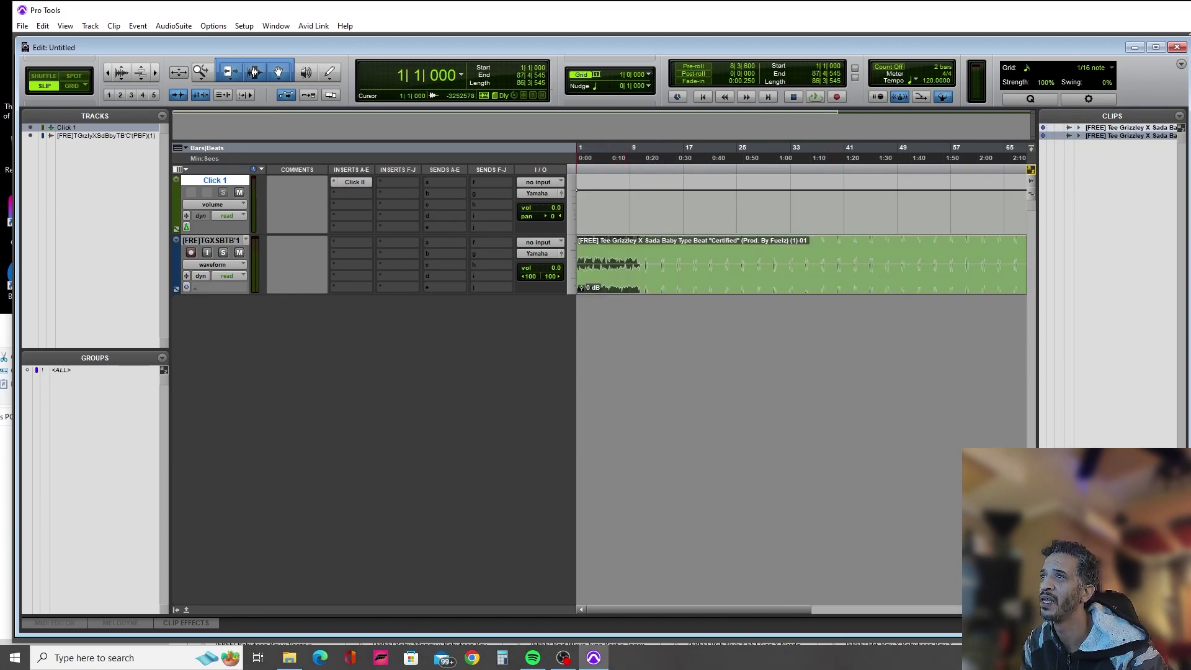
{"action": "left_click_drag", "start_coordinate": [215, 293], "coordinate": [214, 581]}
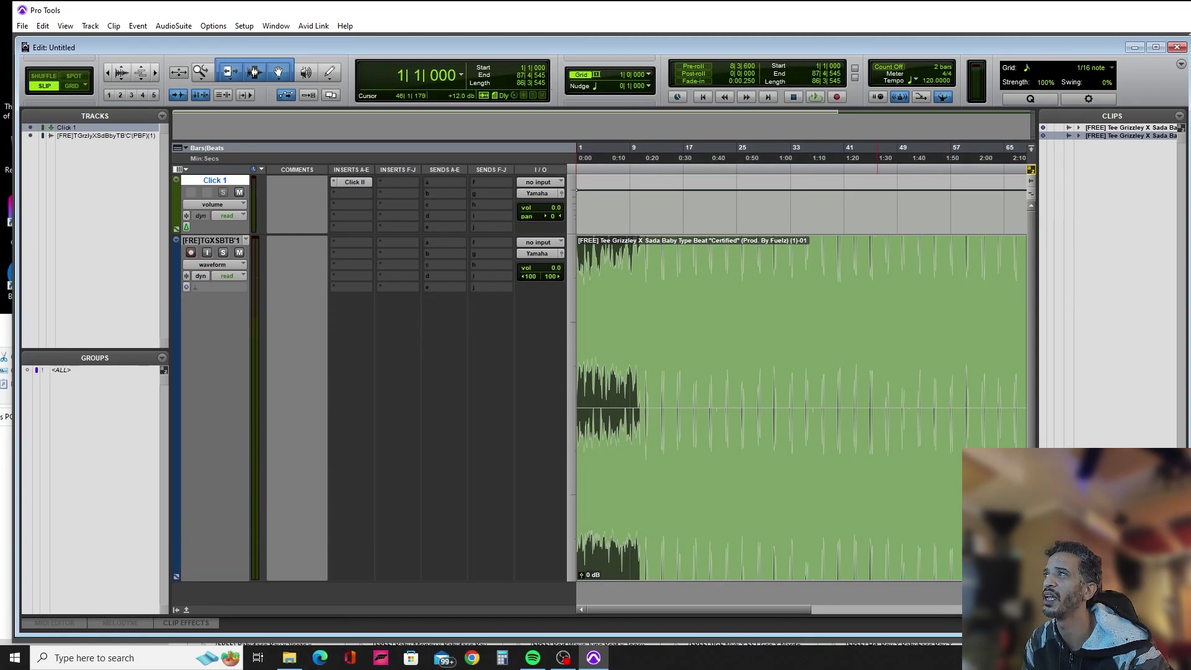
Turn off the metronome and the conductor track, and activate the manual tempo field.
{"action": "left_click", "coordinate": [926, 80]}
{"action": "left_click", "coordinate": [942, 97]}
{"action": "left_click", "coordinate": [899, 97]}
{"action": "left_click", "coordinate": [927, 80]}
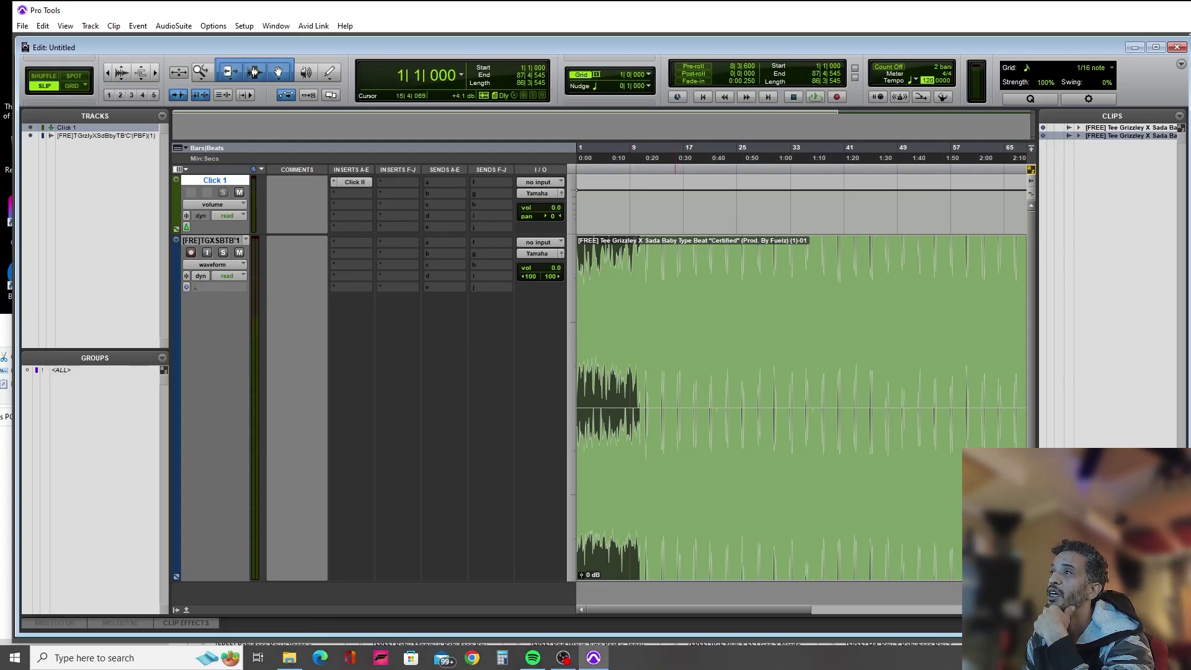
Switch the edit mode to Grid and select the beat from 1|1|000 to 9|1|000.
{"action": "left_click", "coordinate": [84, 85]}
{"action": "left_click", "coordinate": [111, 90]}
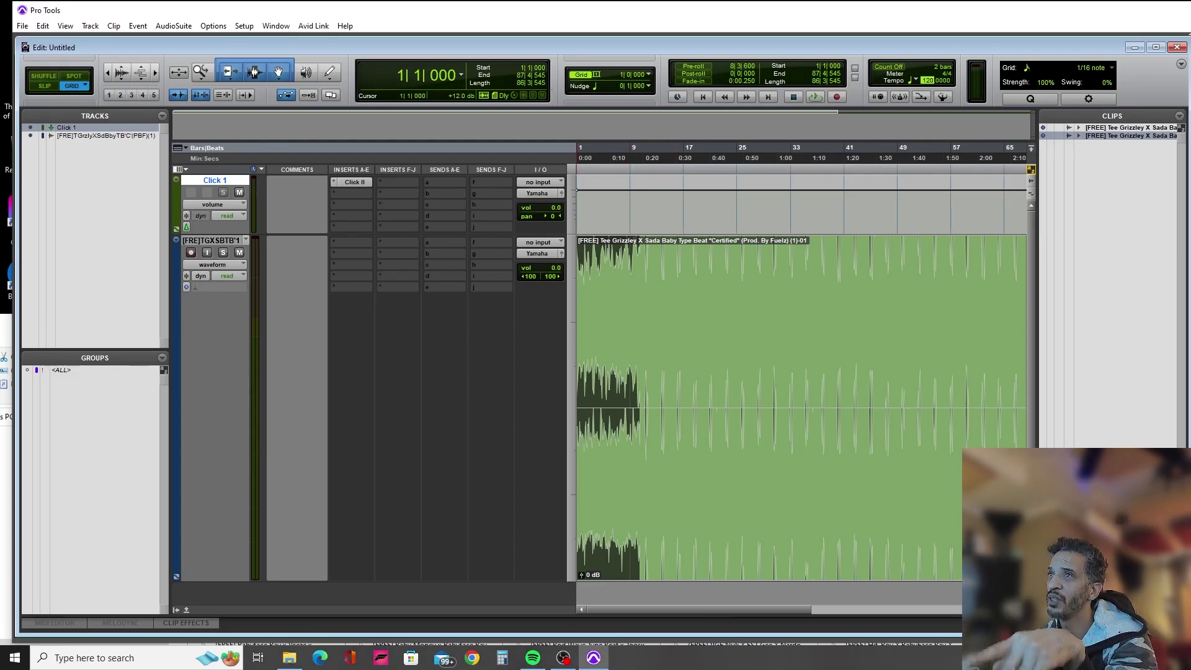
{"action": "key", "text": "t"}
{"action": "key", "text": "t"}
{"action": "left_click_drag", "start_coordinate": [578, 157], "coordinate": [770, 158]}
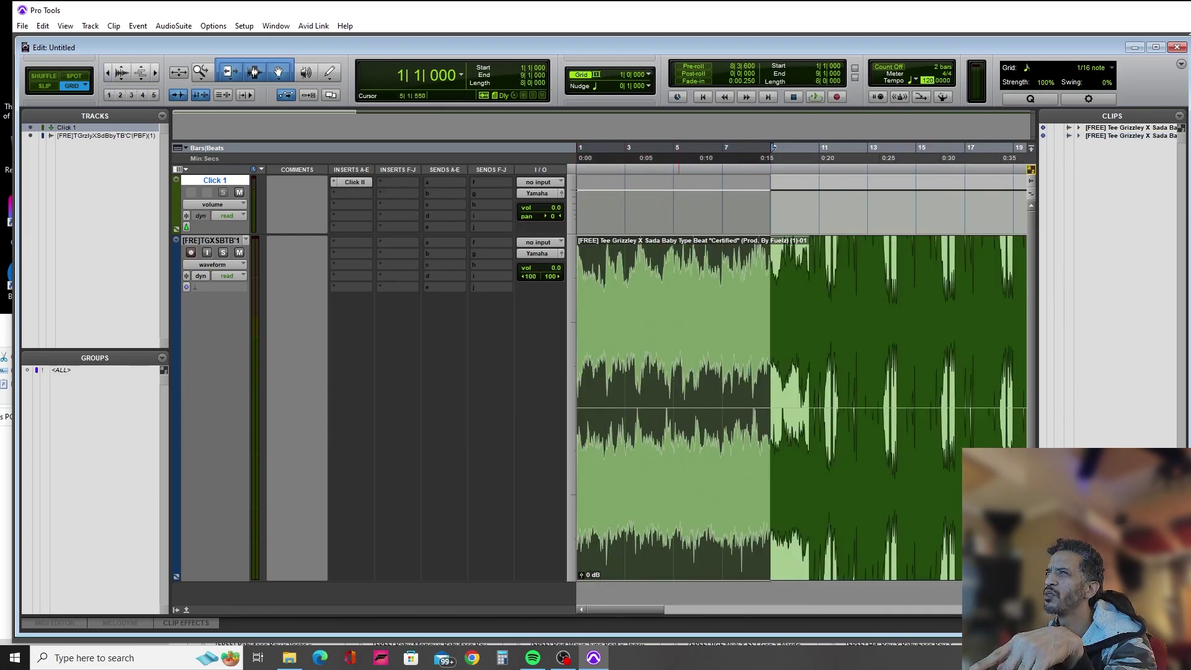
{"action": "left_click_drag", "start_coordinate": [578, 147], "coordinate": [770, 147]}
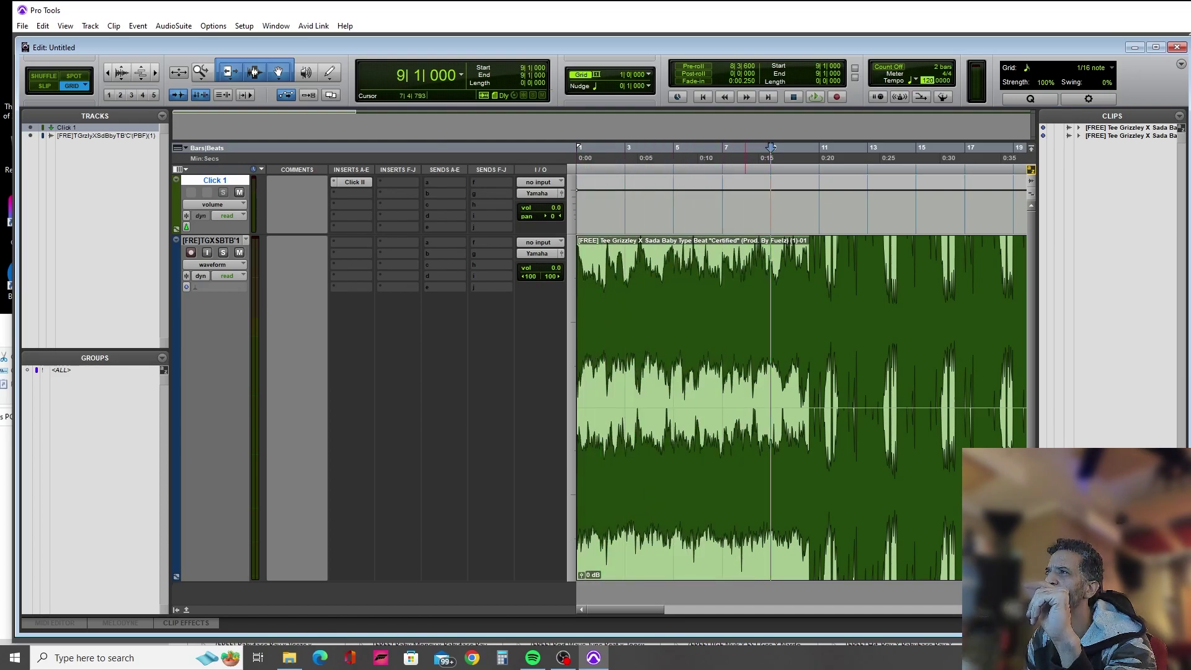
{"action": "key", "text": "ctrl+z"}
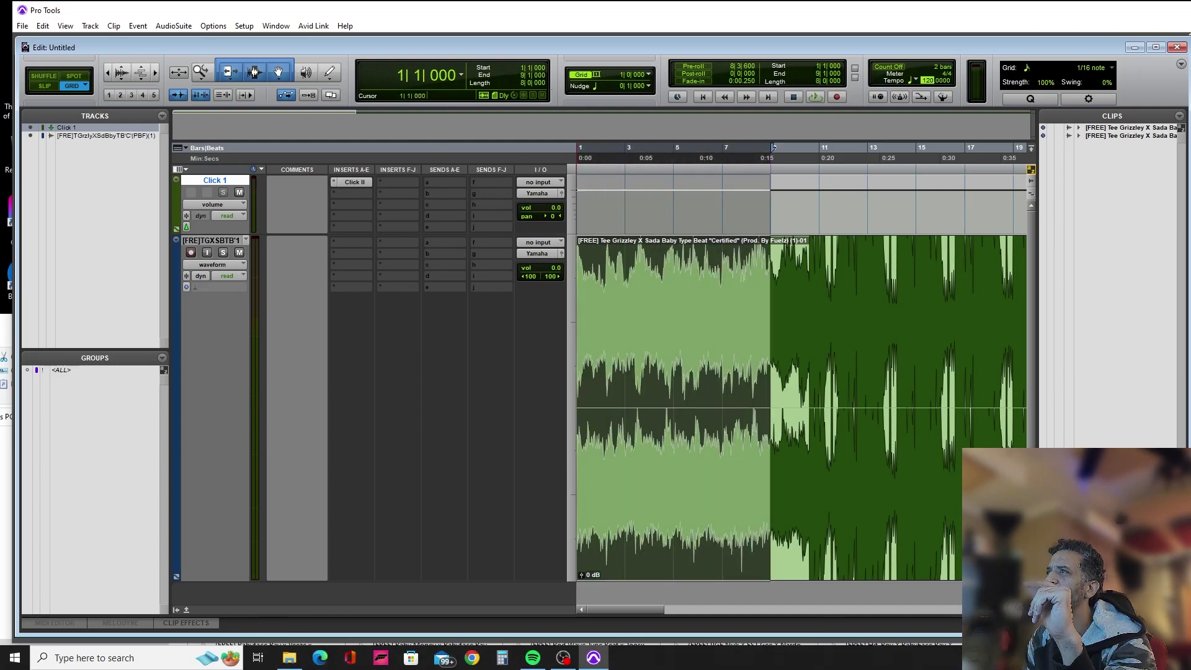
Play the selected part of the beat and check the output paths in the I/O Setup.
{"action": "key", "text": "space"}
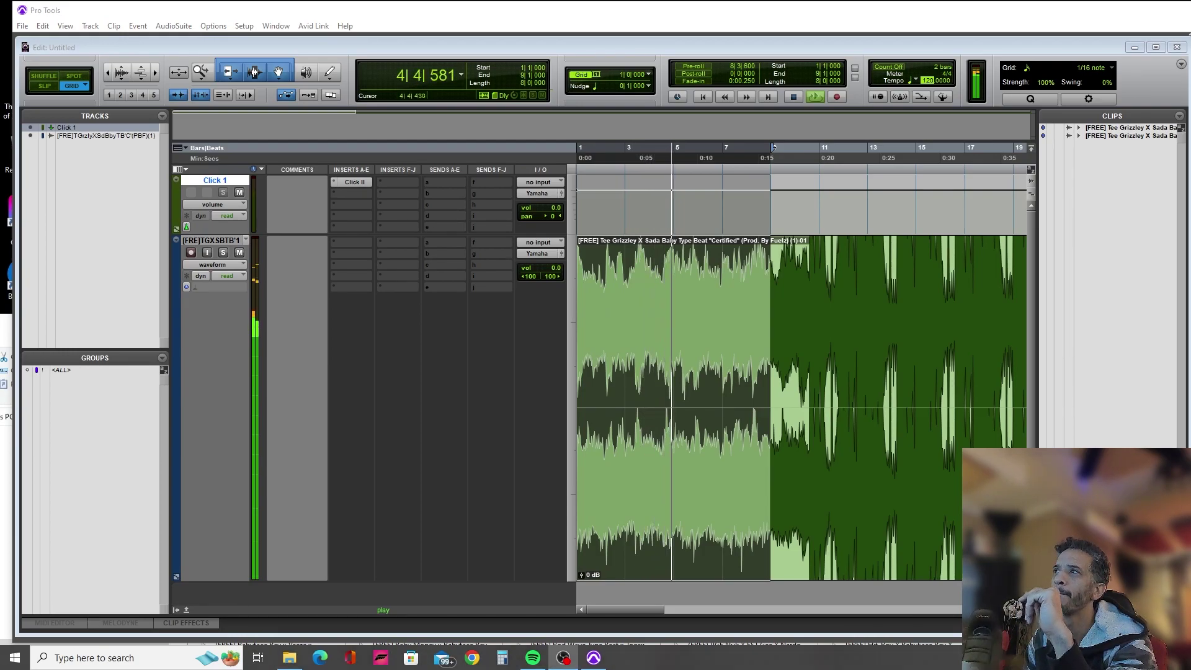
{"action": "key", "text": "space"}
{"action": "left_click", "coordinate": [213, 25]}
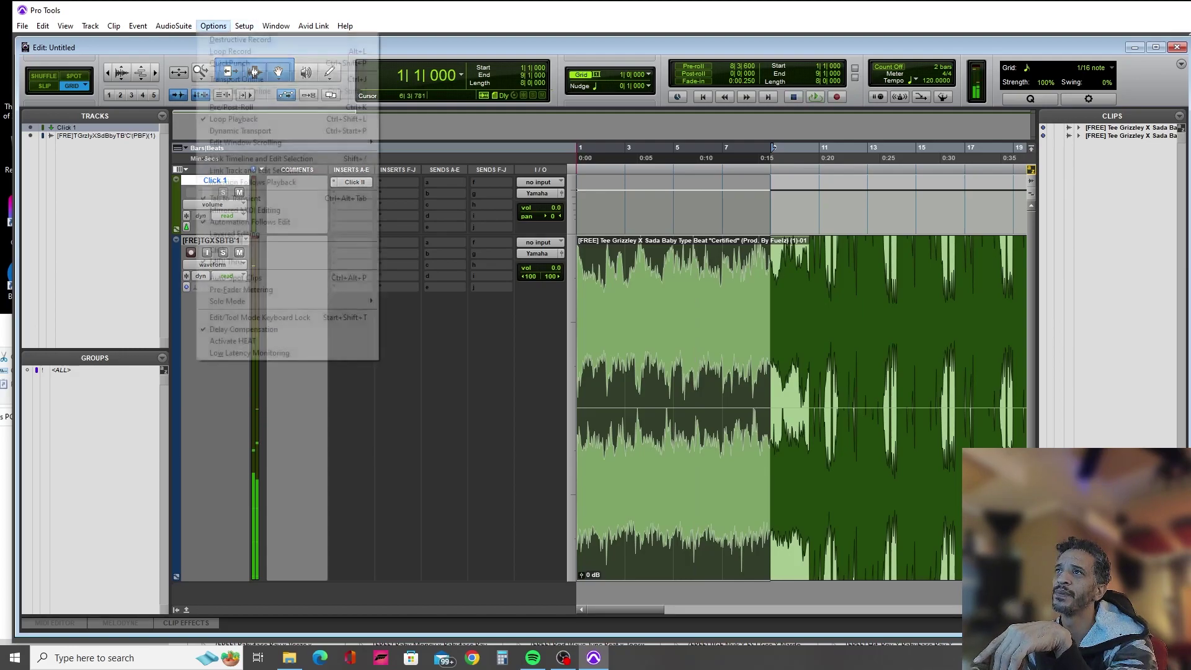
{"action": "mouse_move", "coordinate": [244, 26]}
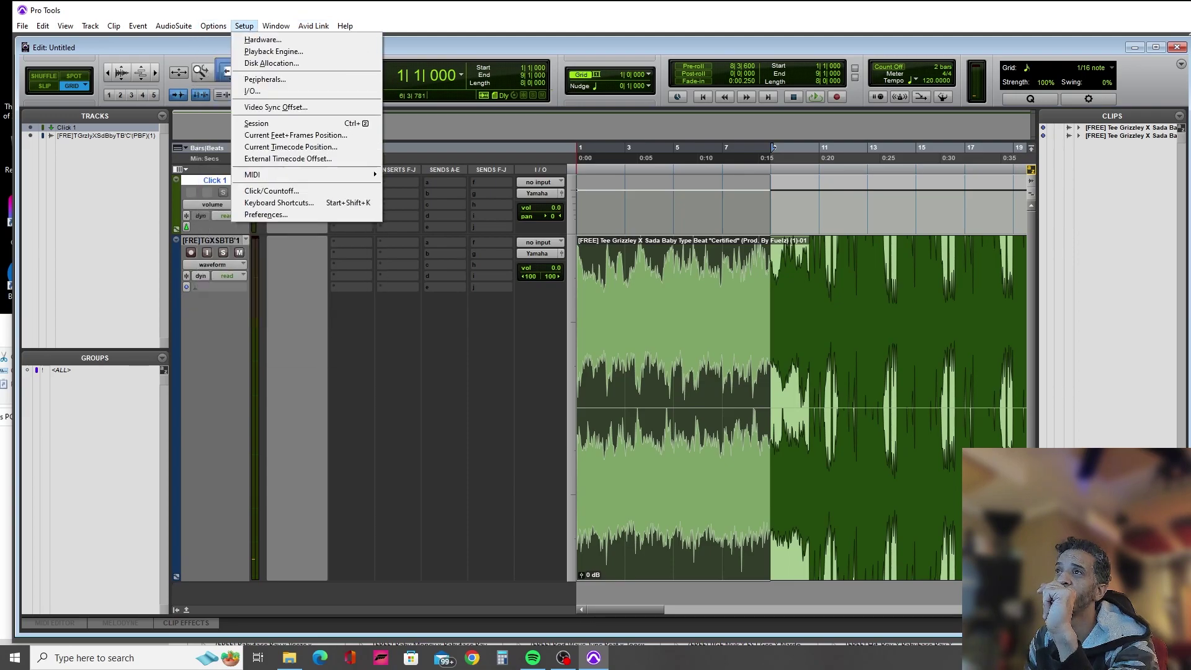
{"action": "left_click", "coordinate": [252, 92]}
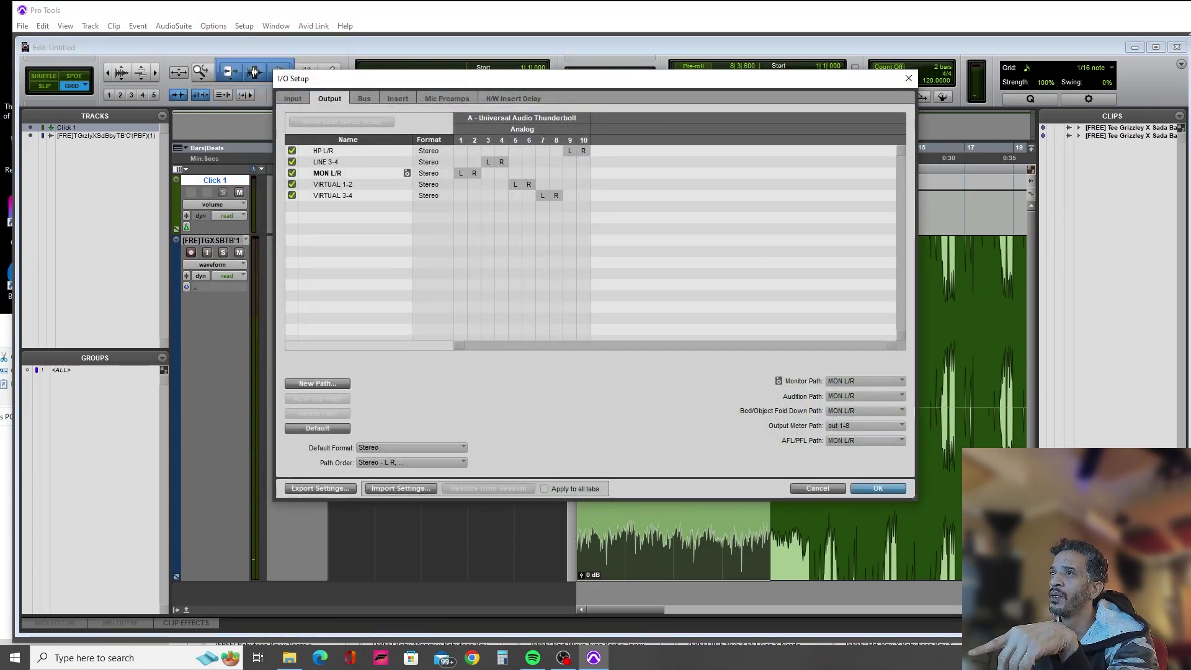
{"action": "key", "text": "Return"}
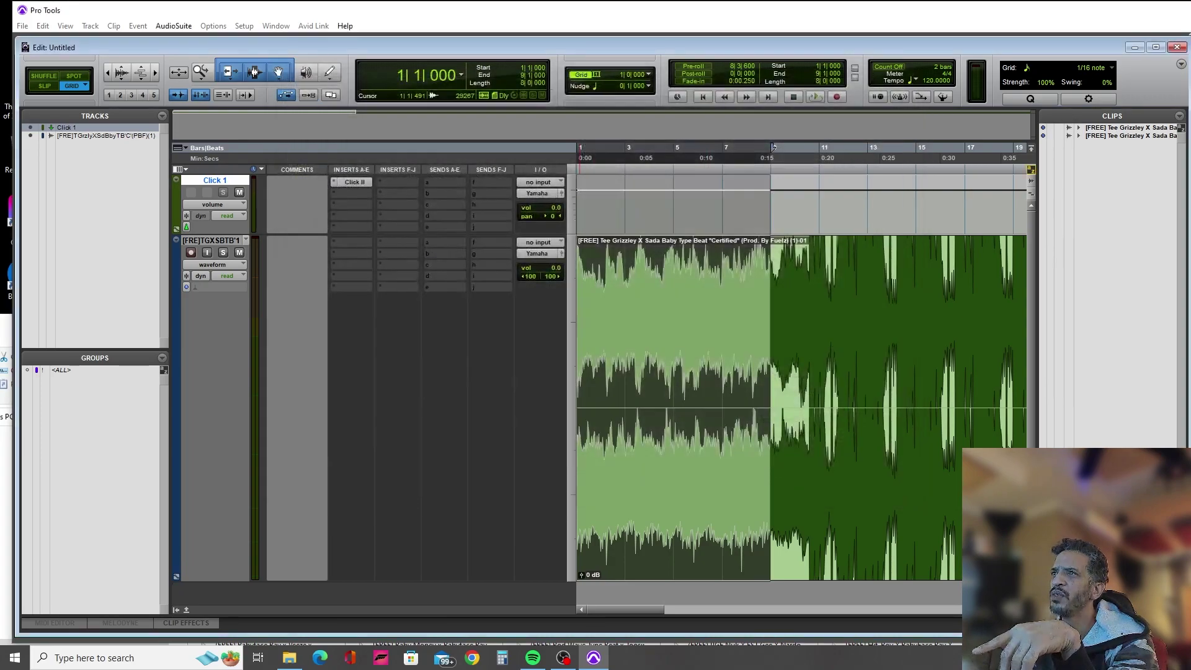
Add a send from the beat track to the Focusrite/Pioneer (Stereo) output on LINE 3-4 and test it with playback.
{"action": "left_click", "coordinate": [444, 242]}
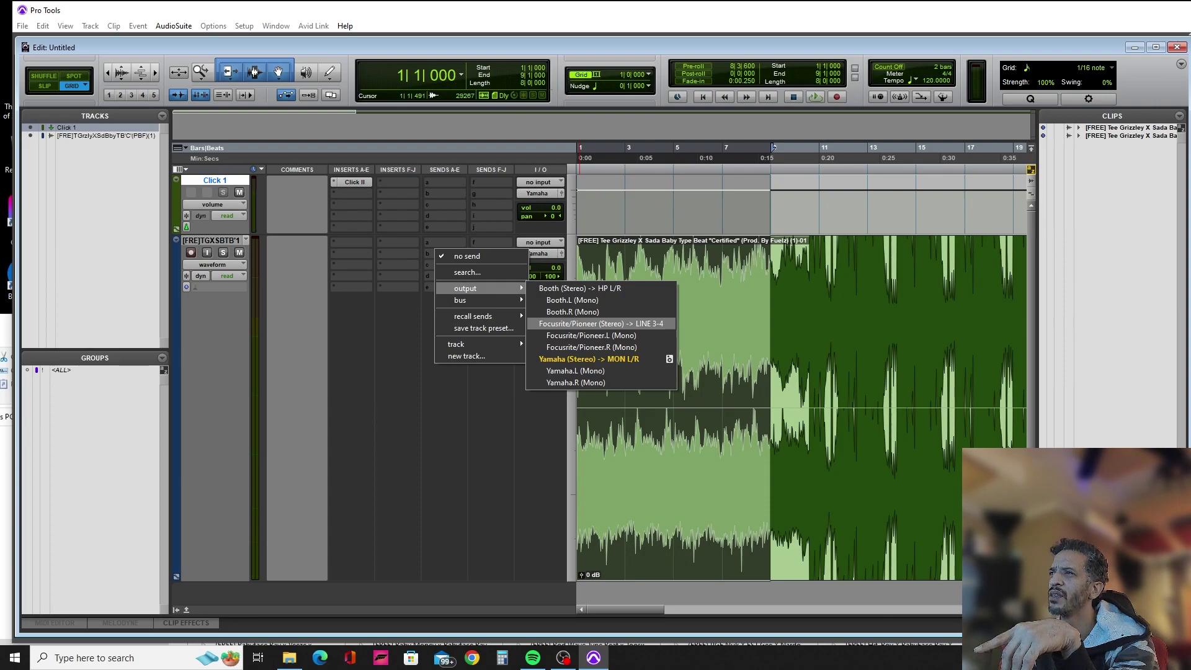
{"action": "left_click", "coordinate": [596, 323]}
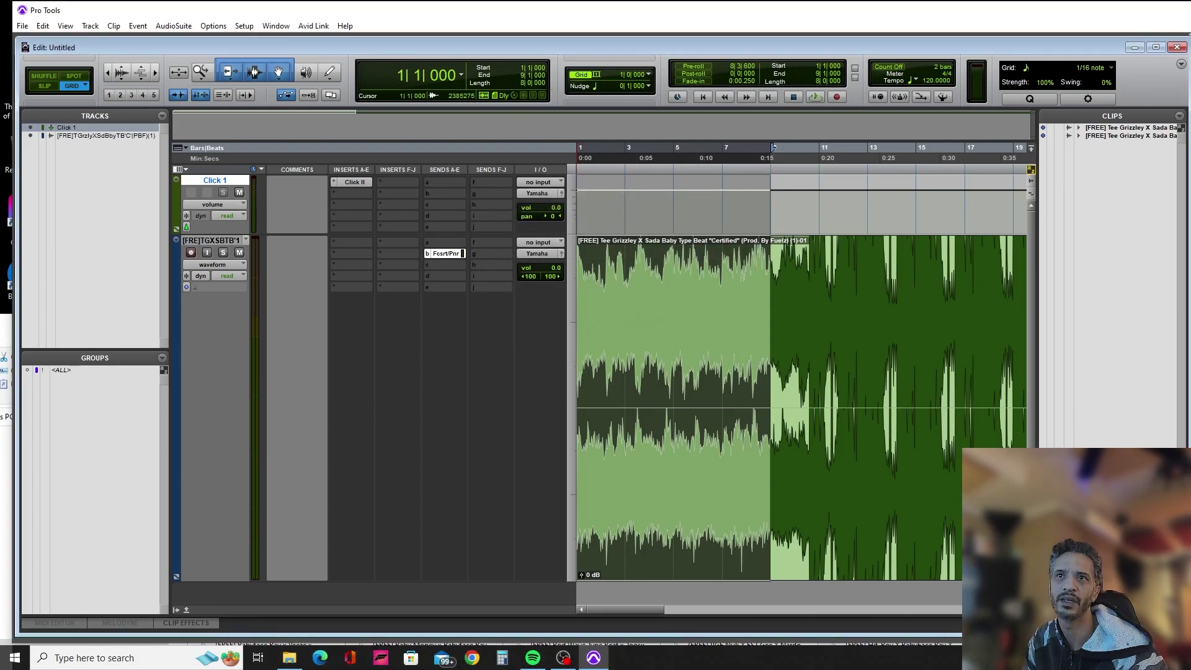
{"action": "key", "text": "space"}
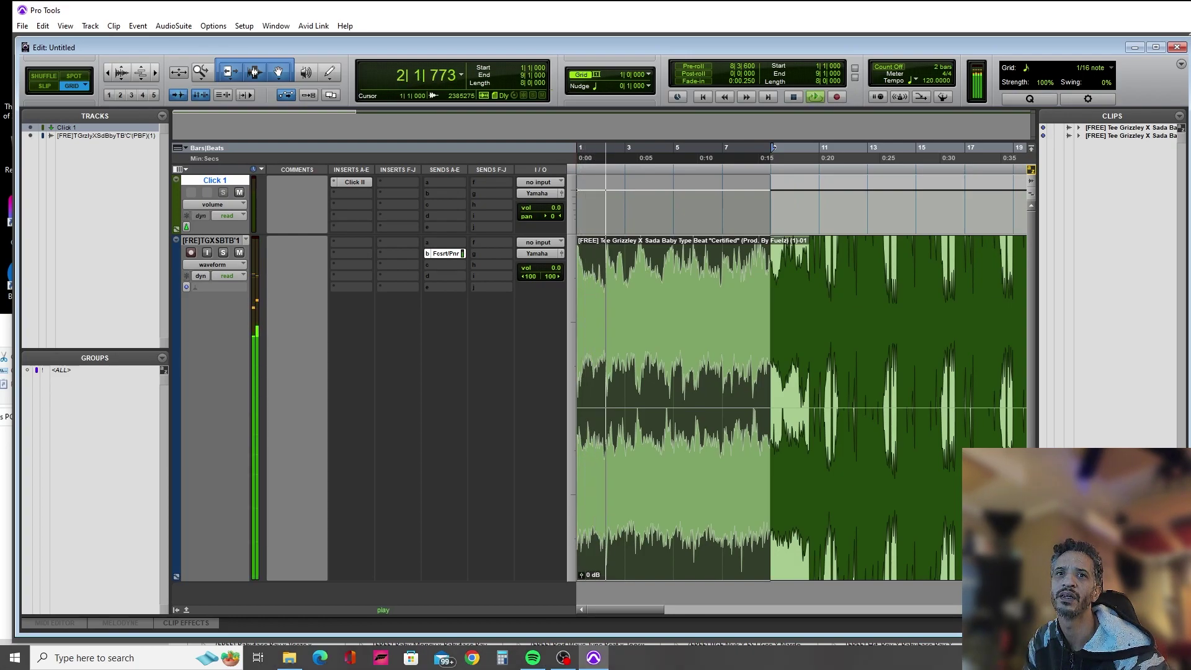
{"action": "key", "text": "space"}
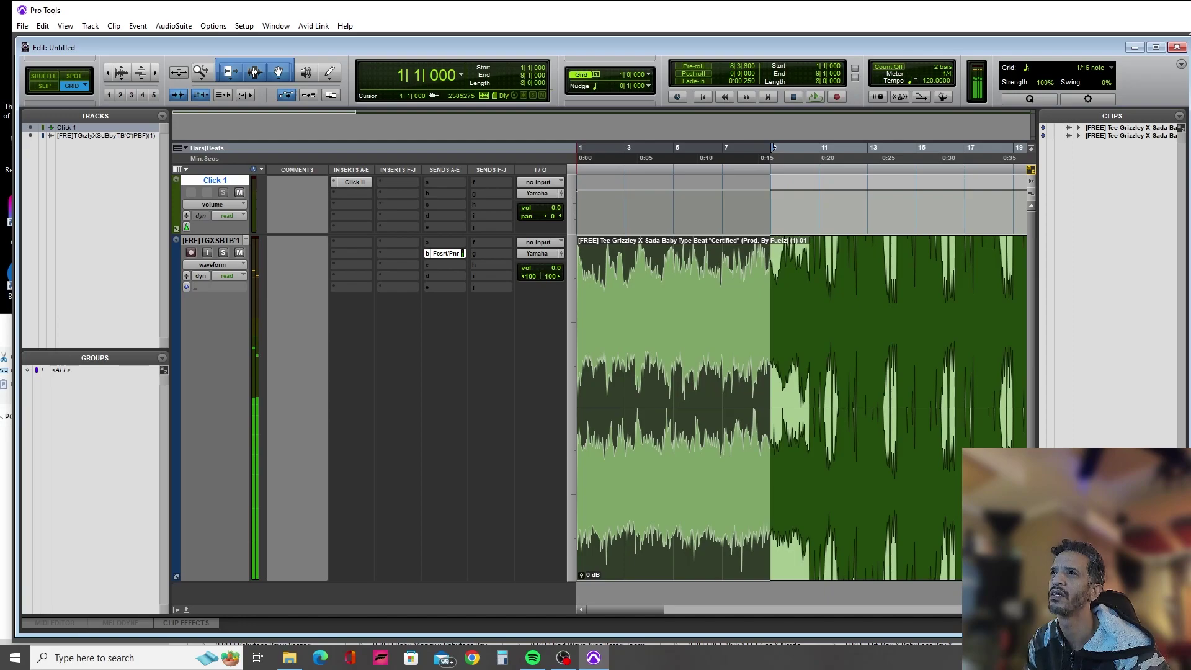
Return to the session, place the edit cursor at 3|1|000, and briefly audition the beat.
{"action": "key", "text": "alt+Tab"}
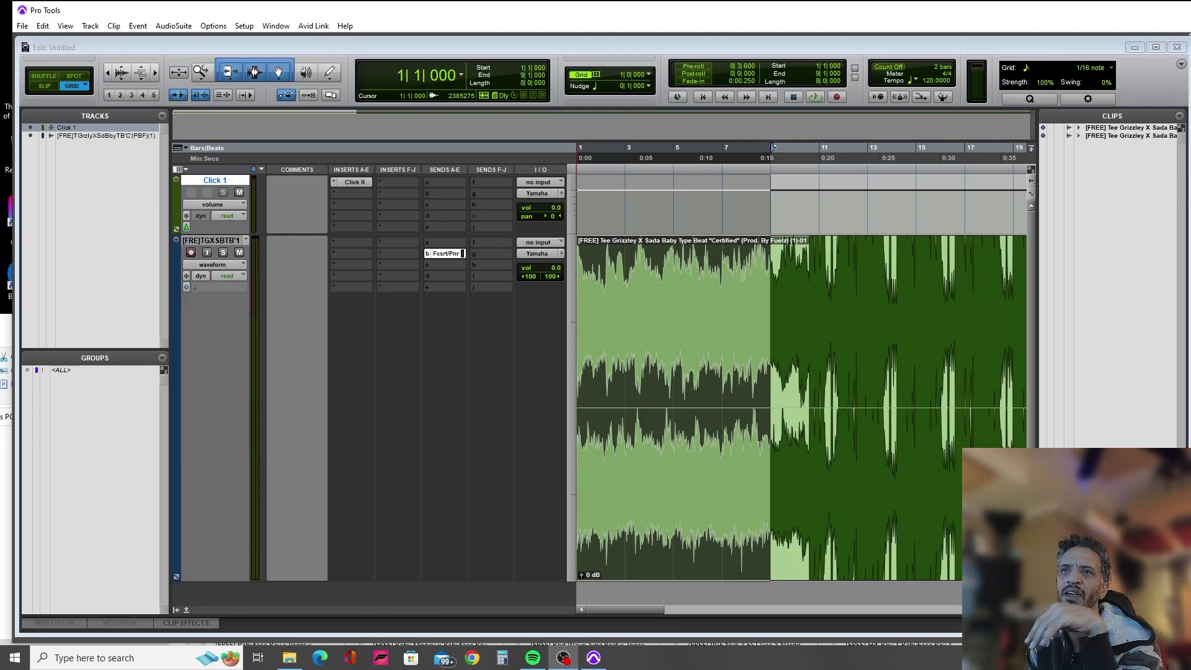
{"action": "right_click", "coordinate": [416, 357]}
{"action": "left_click", "coordinate": [626, 183]}
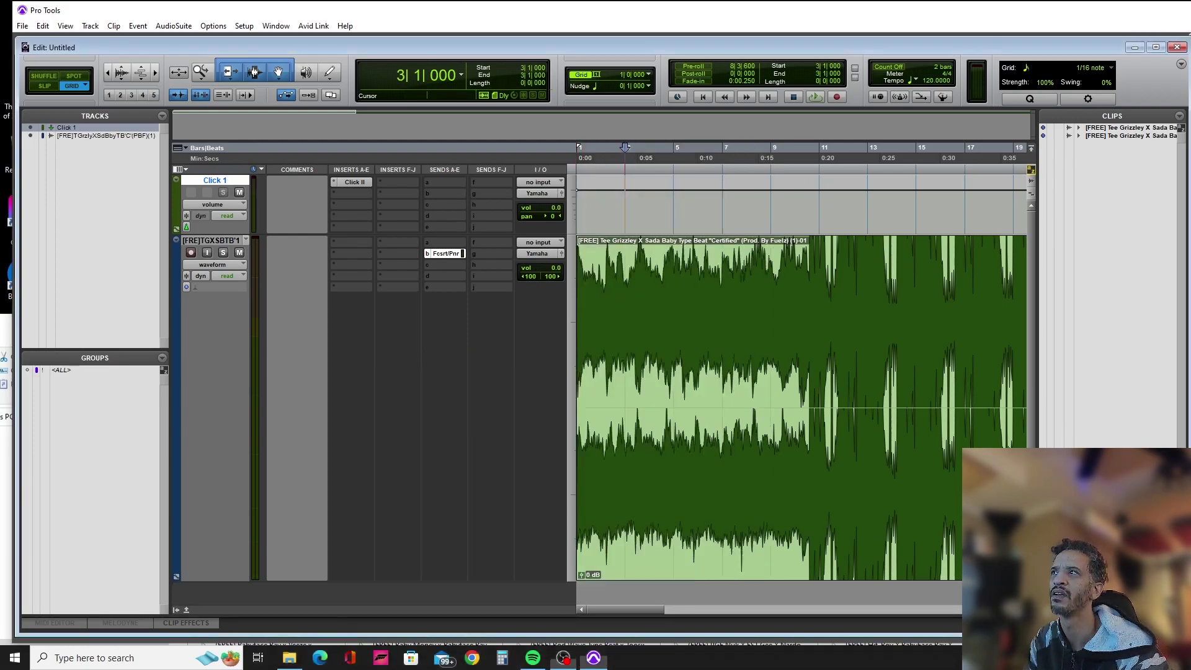
{"action": "key", "text": "space"}
{"action": "key", "text": "space"}
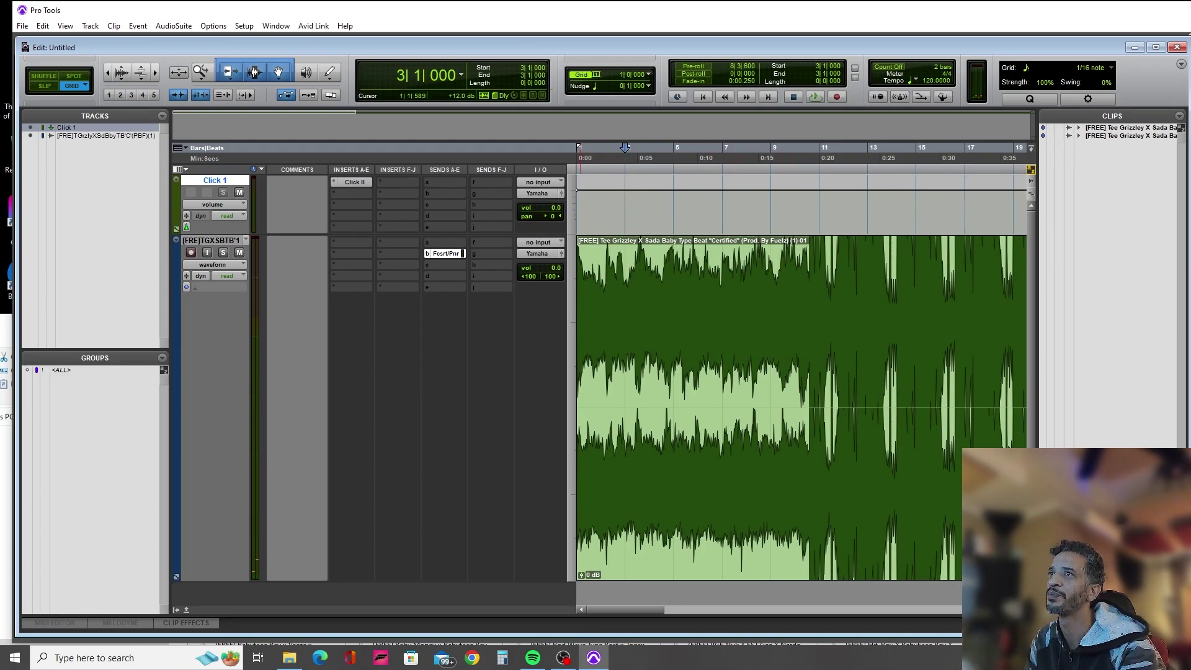
Reduce the waveform display height, then select one bar from 11|1|000 to 12|1|000 and loop its playback.
{"action": "key", "text": "ctrl+alt+bracketleft"}
{"action": "key", "text": "ctrl+alt+bracketleft"}
{"action": "key", "text": "ctrl+alt+bracketright"}
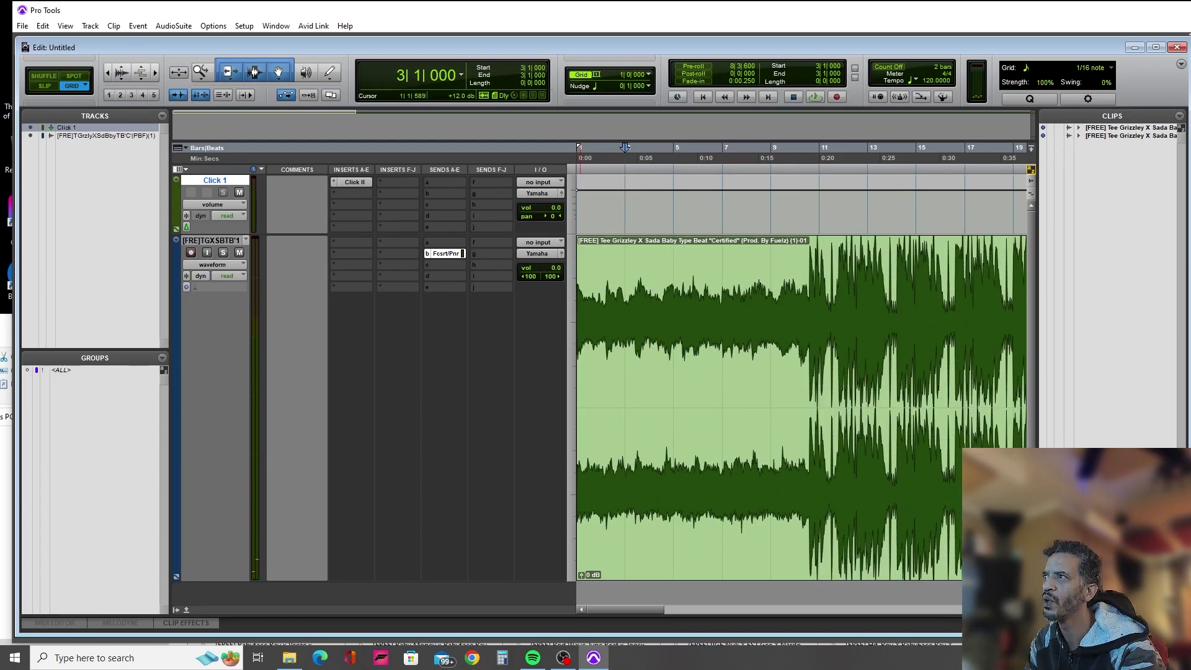
{"action": "left_click_drag", "start_coordinate": [818, 152], "coordinate": [867, 152]}
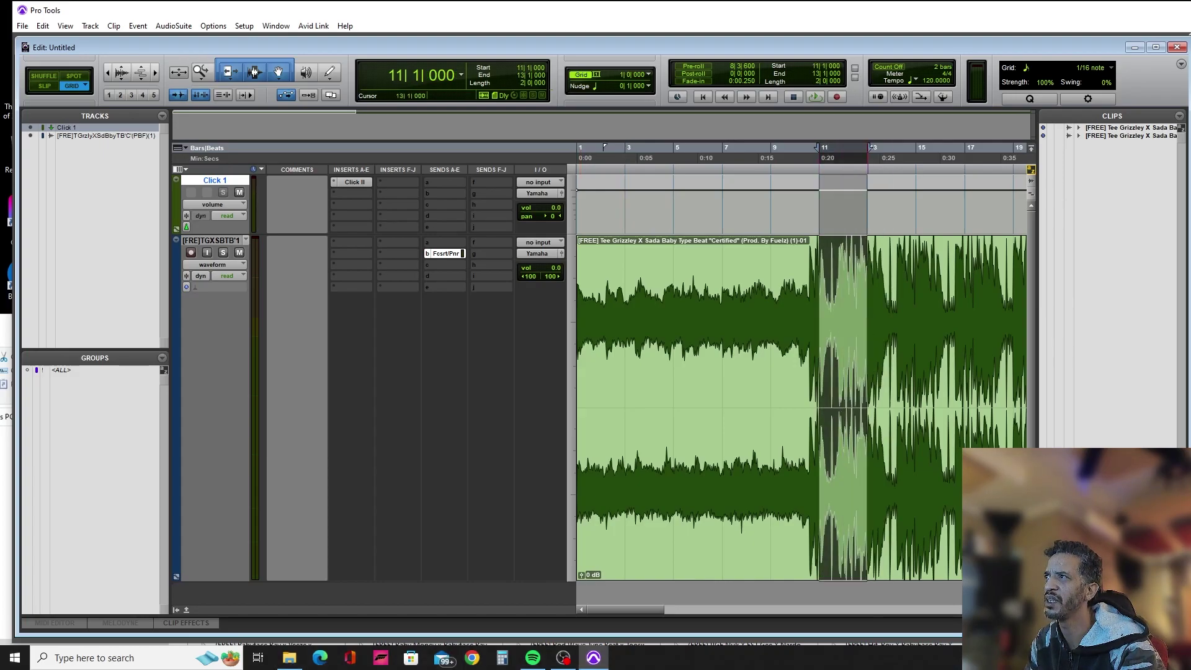
{"action": "left_click", "coordinate": [843, 310]}
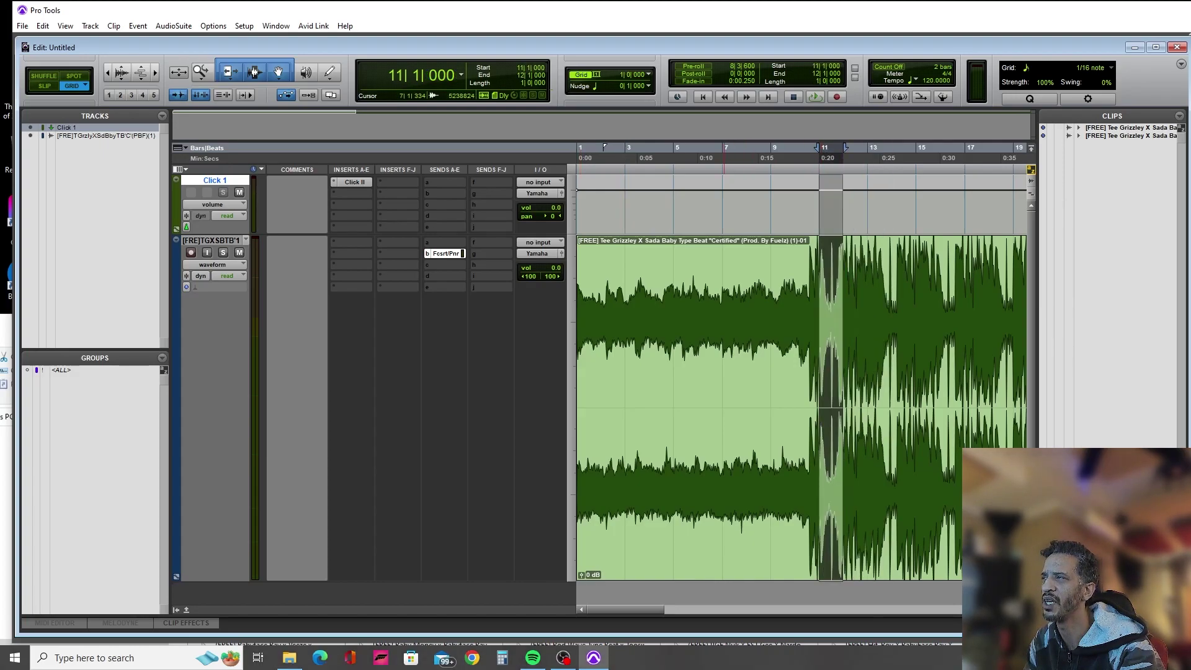
{"action": "key", "text": "space"}
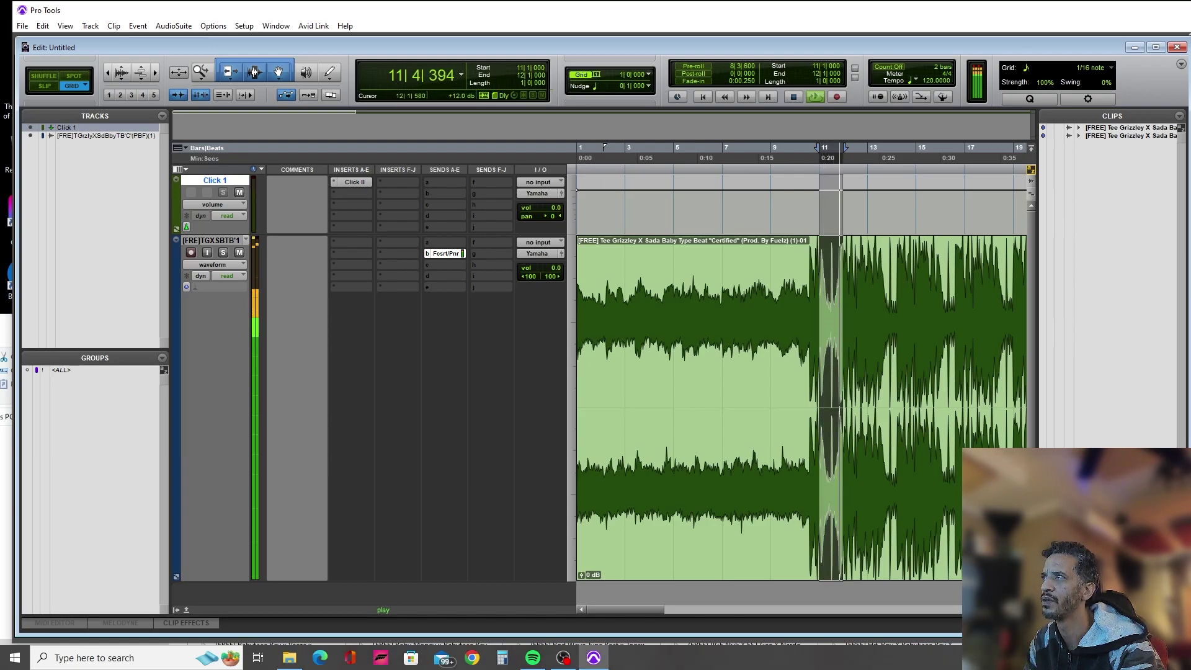
Extend the loop selection's end to 13|1|000 and play the two-bar loop.
{"action": "left_click_drag", "start_coordinate": [845, 149], "coordinate": [862, 149]}
{"action": "key", "text": "space"}
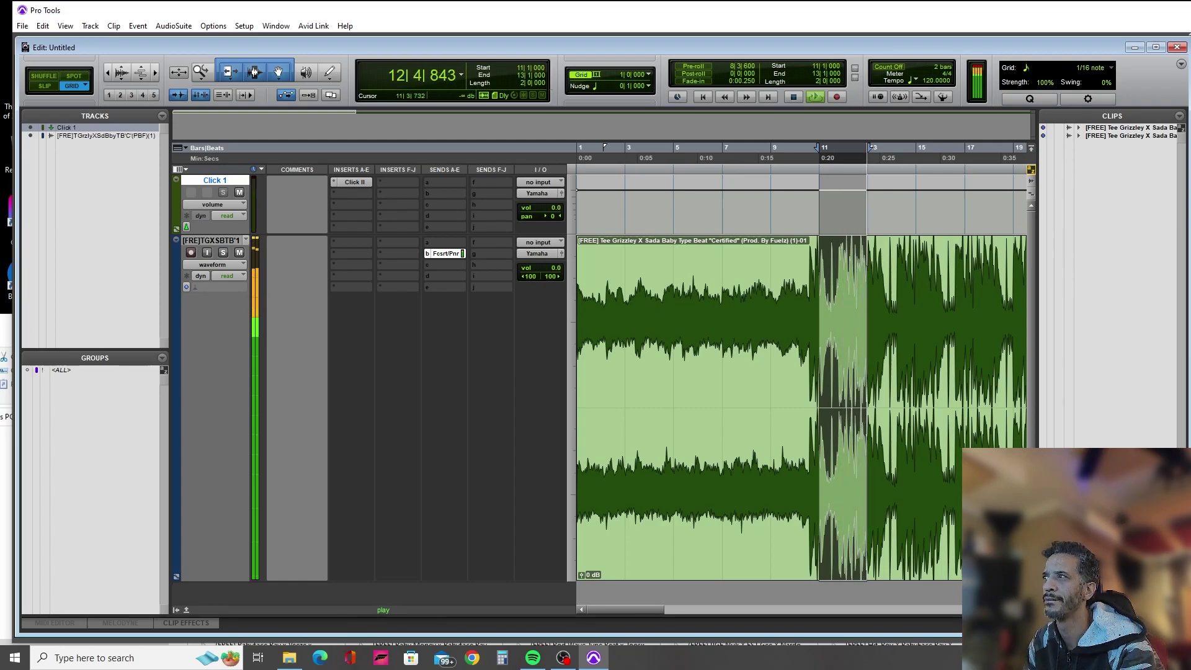
Stop the loop, return the edit cursor to the session start, and reduce the waveform display height.
{"action": "key", "text": "space"}
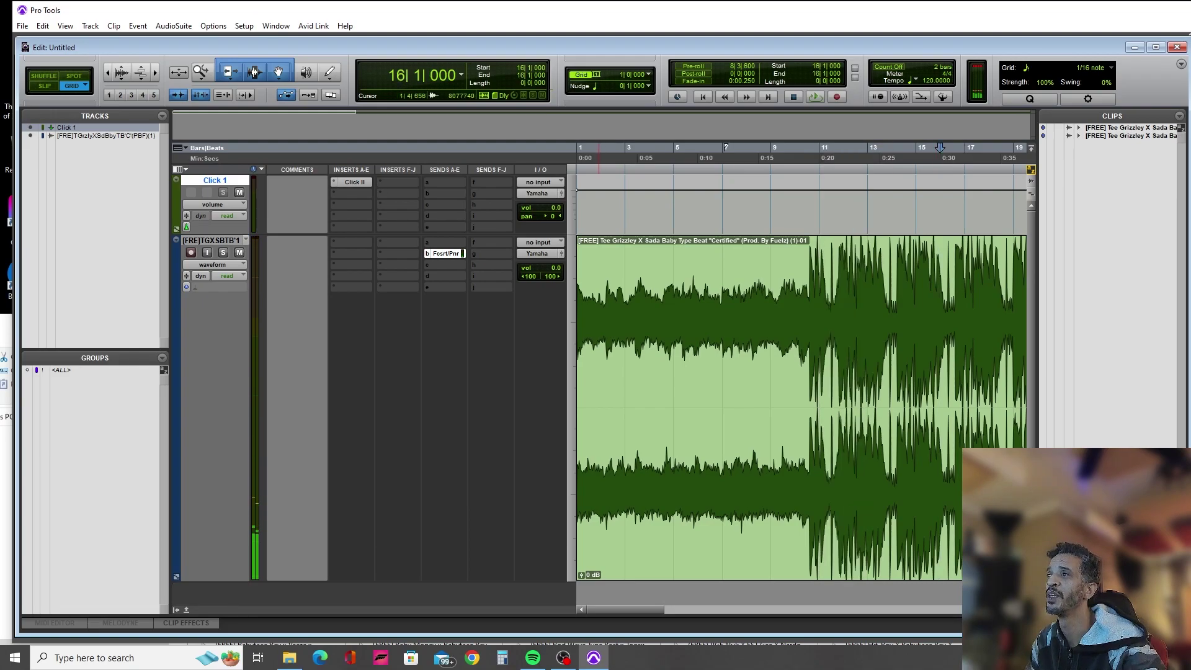
{"action": "left_click", "coordinate": [801, 284]}
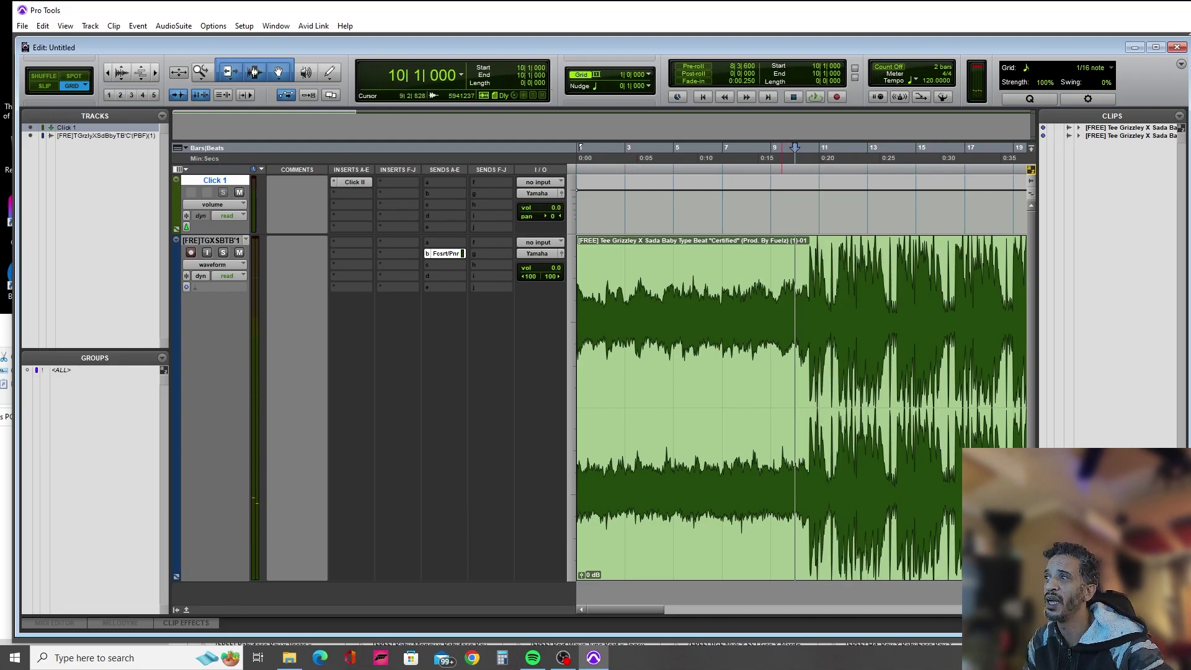
{"action": "key", "text": "Return"}
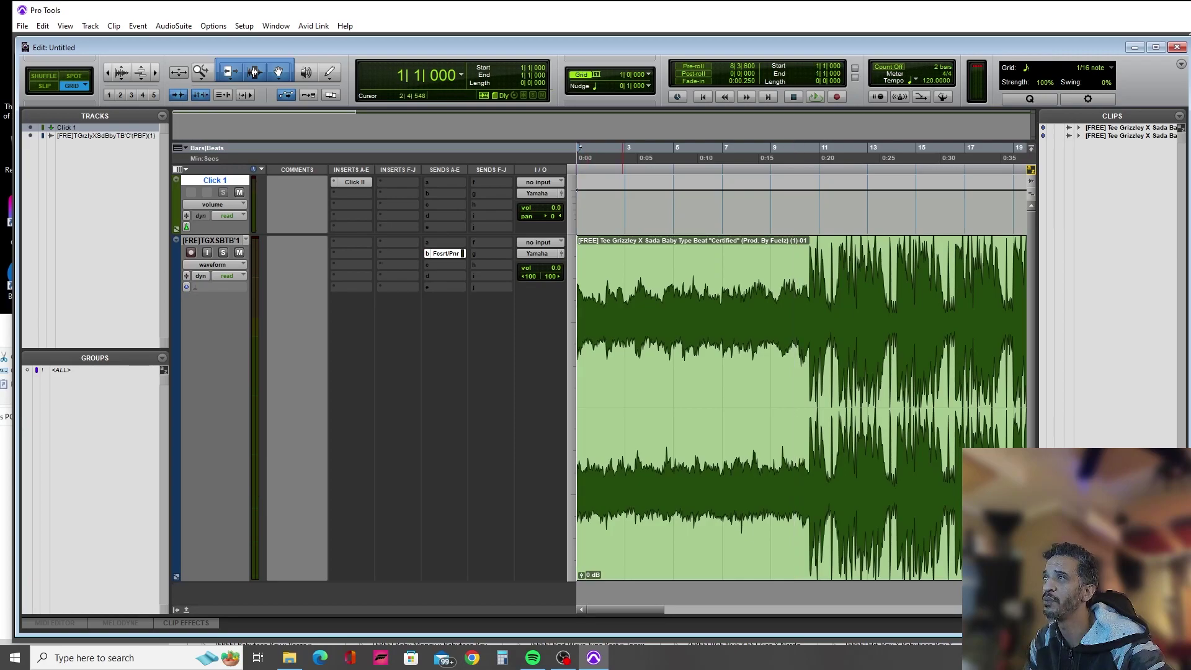
{"action": "left_click", "coordinate": [121, 78]}
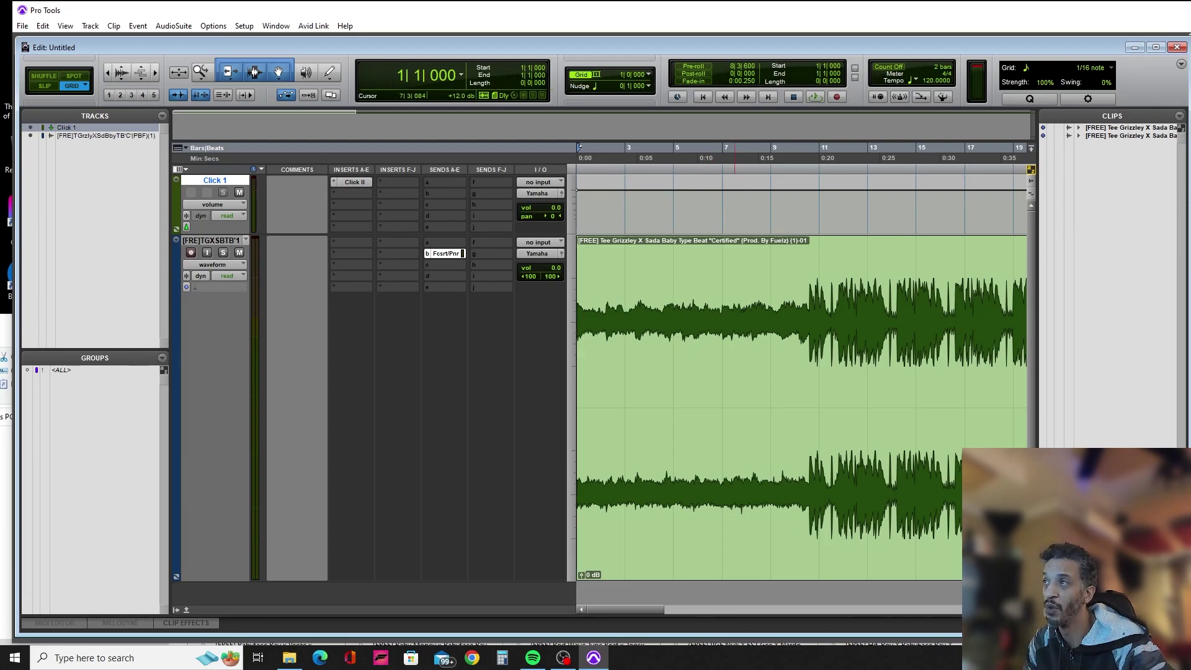
Audition the beat from 7|1|000 up to the drum entry, then stop and place the edit cursor at 11|1|000.
{"action": "left_click", "coordinate": [723, 147]}
{"action": "key", "text": "space"}
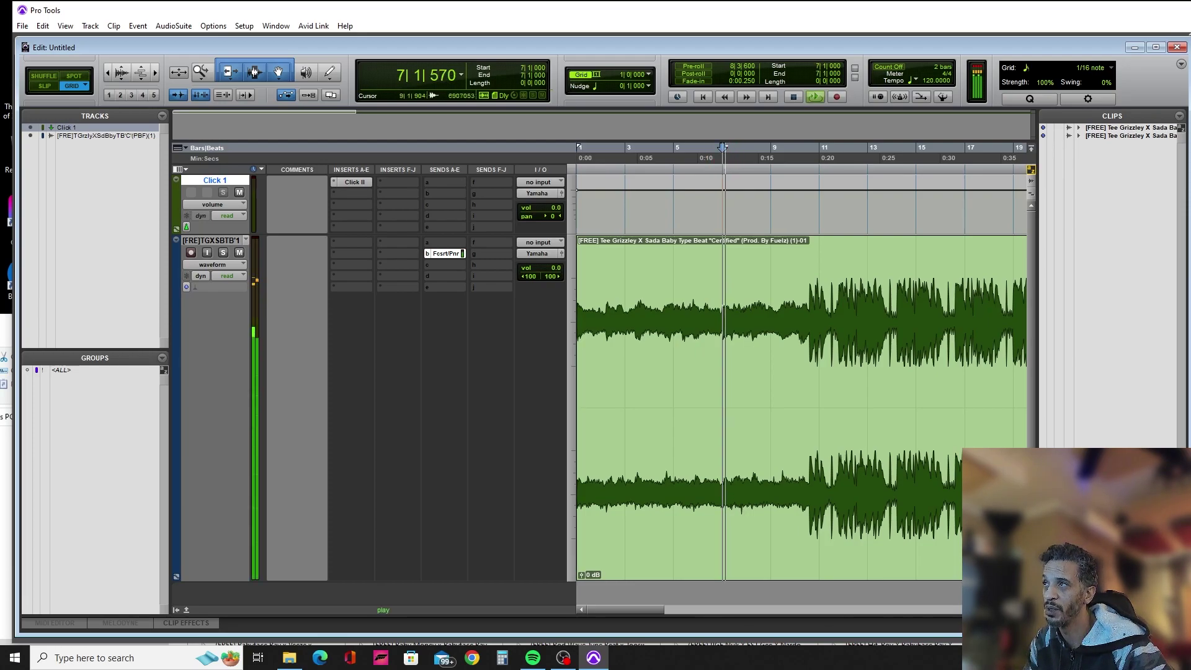
{"action": "left_click", "coordinate": [843, 371]}
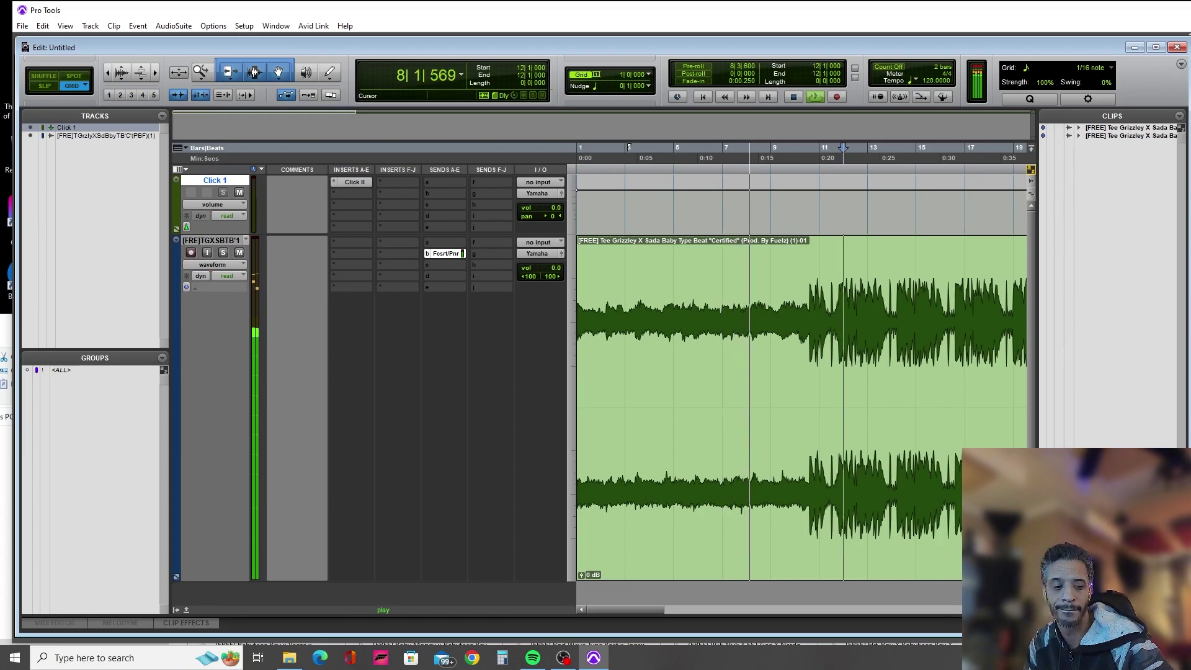
{"action": "key", "text": "t"}
{"action": "key", "text": "ctrl+]"}
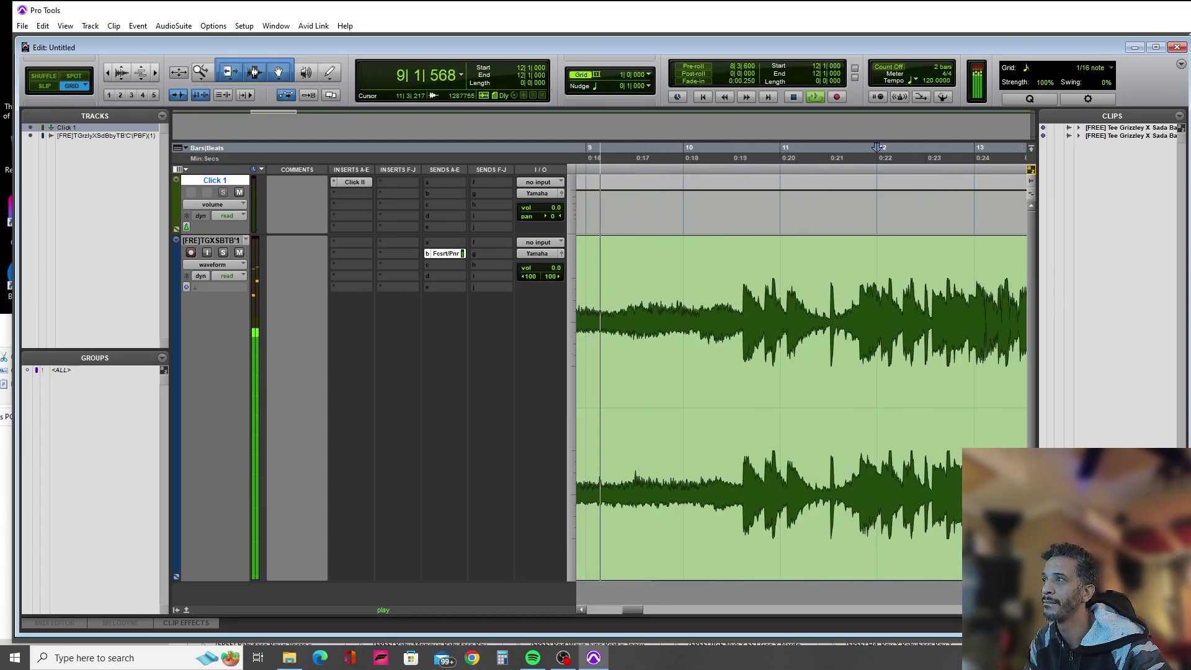
{"action": "key", "text": "ctrl+]"}
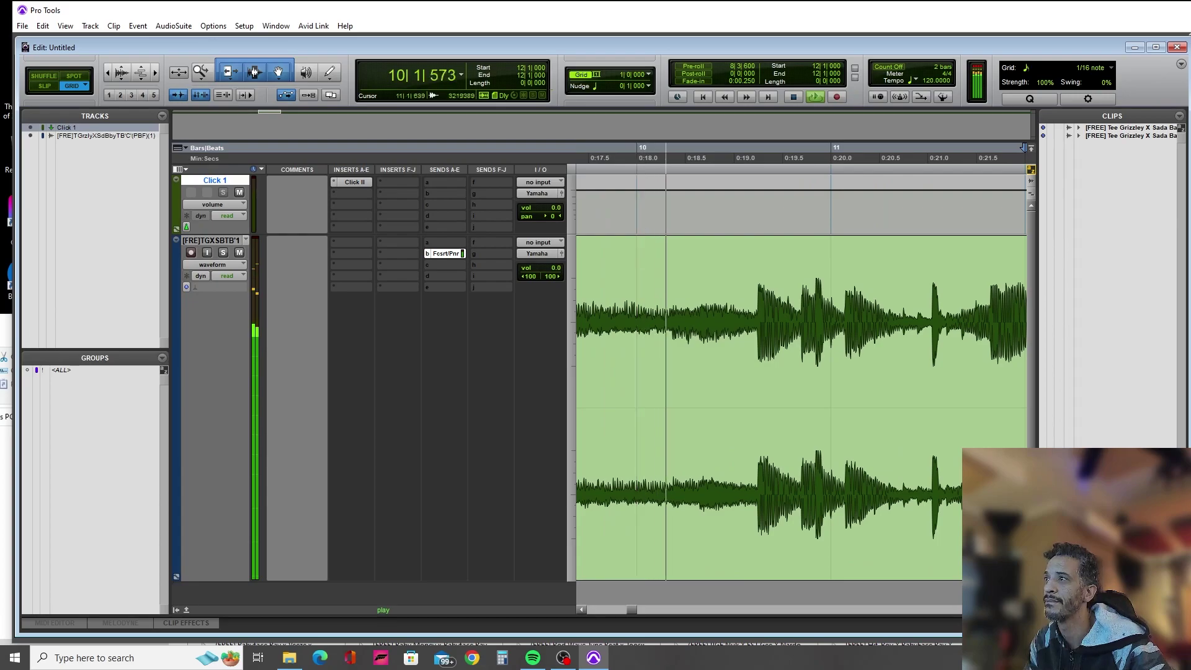
{"action": "key", "text": "space"}
{"action": "left_click", "coordinate": [831, 345]}
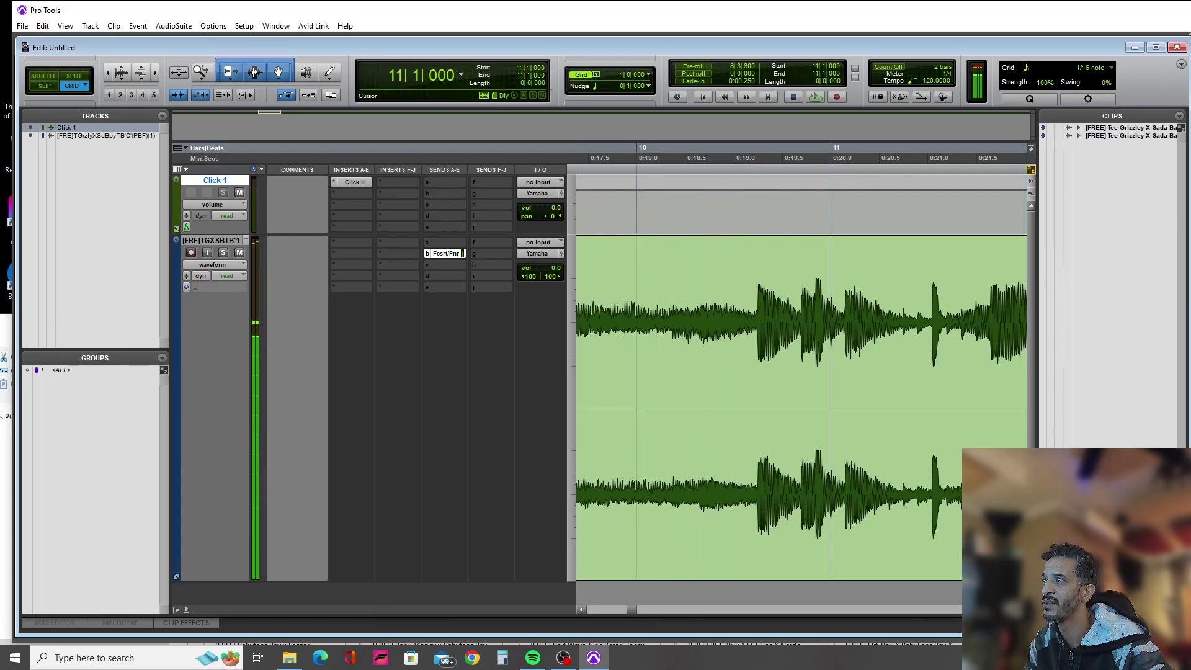
Switch to Slip mode and audition the beat from 10|1|489 into the first drum hit.
{"action": "key", "text": "F2"}
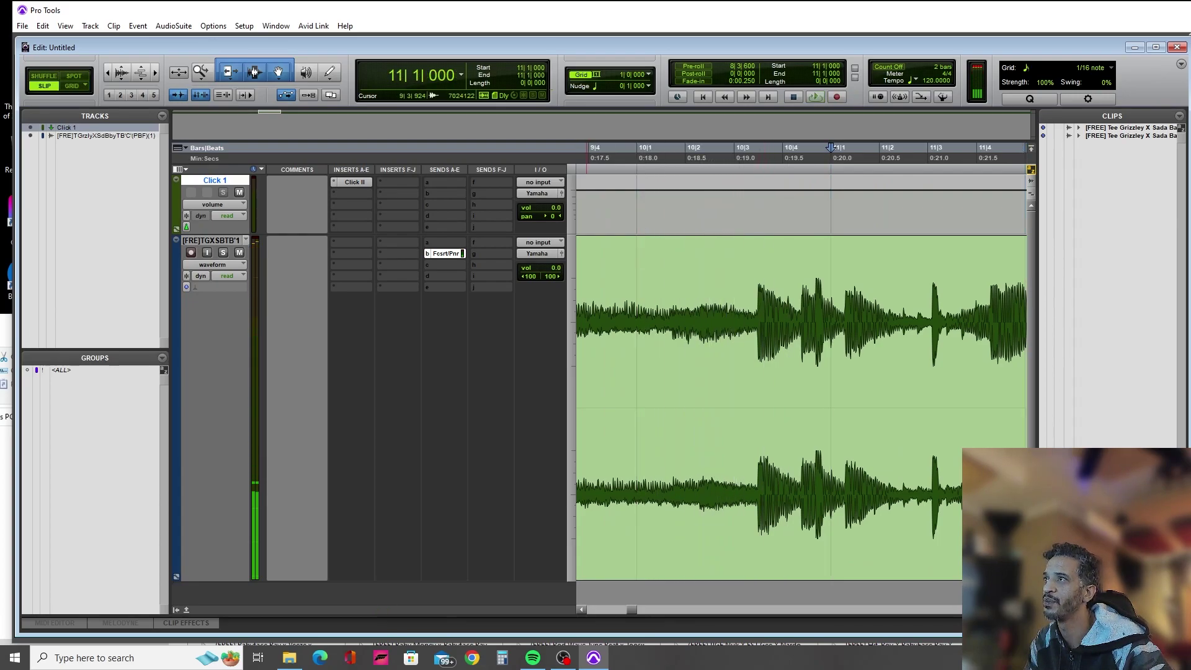
{"action": "left_click", "coordinate": [661, 345]}
{"action": "key", "text": "space"}
{"action": "key", "text": "space"}
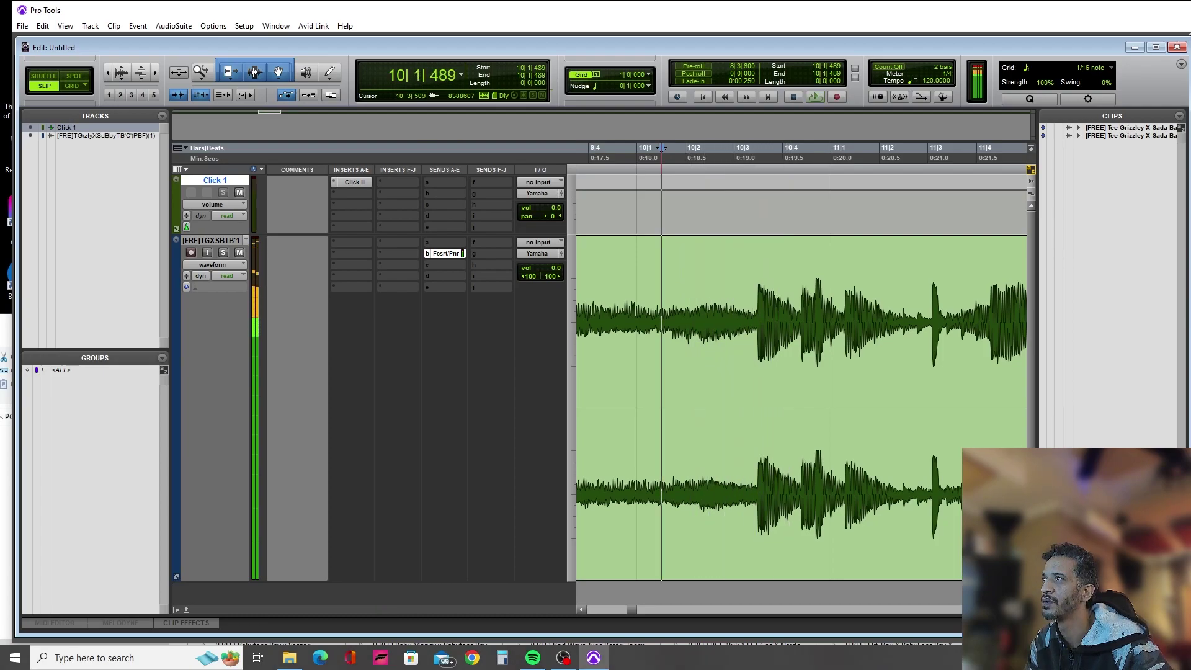
{"action": "key", "text": "space"}
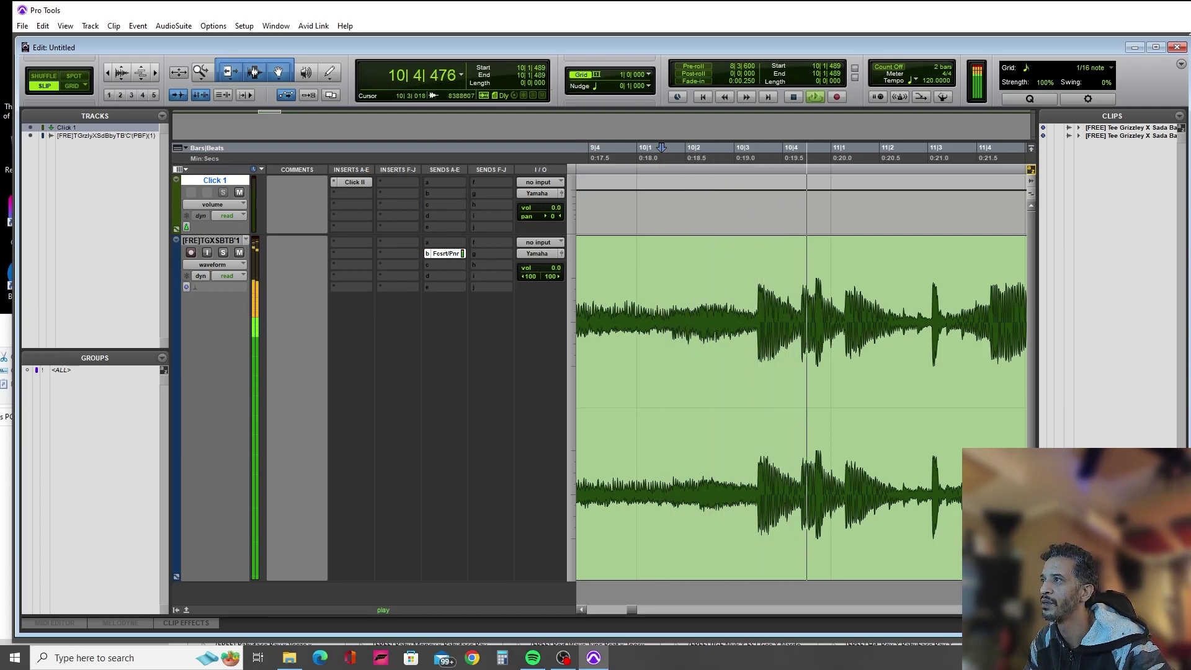
{"action": "key", "text": "space"}
Try placing the edit cursor at the onset of the first drum hit, around 10|3|479.
{"action": "left_click", "coordinate": [761, 403]}
{"action": "left_click", "coordinate": [757, 400]}
{"action": "key", "text": "t"}
{"action": "key", "text": "t"}
{"action": "key", "text": "t"}
{"action": "key", "text": "t"}
{"action": "key", "text": "t"}
{"action": "key", "text": "t"}
{"action": "key", "text": "t"}
{"action": "key", "text": "t"}
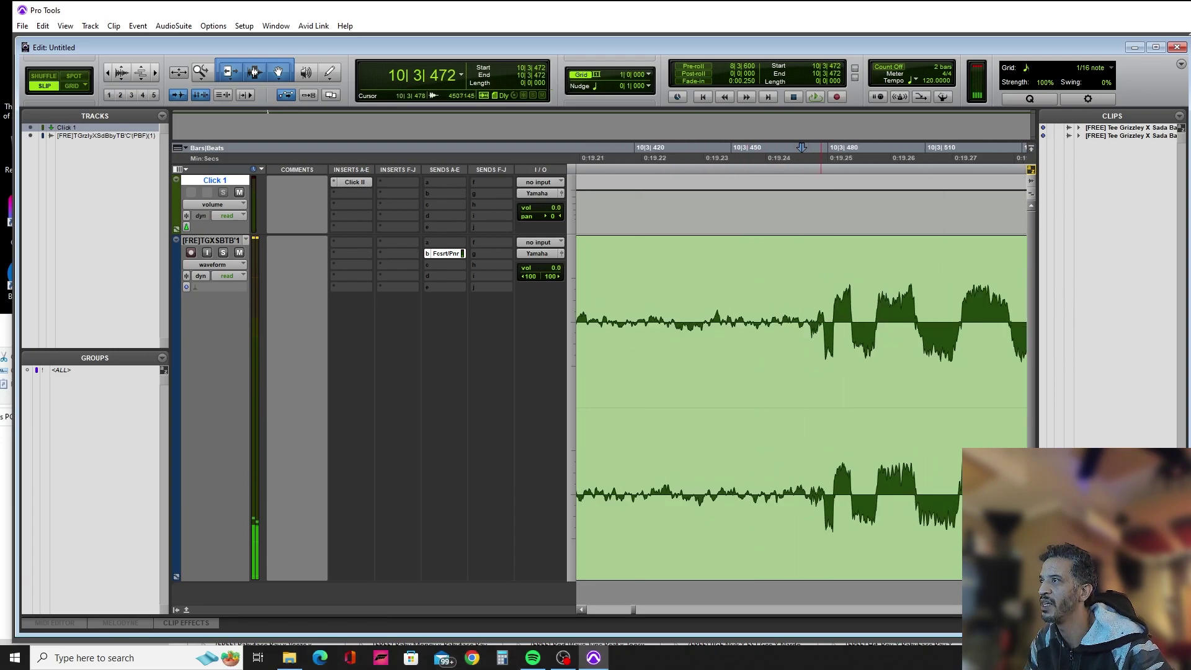
{"action": "left_click", "coordinate": [895, 401]}
{"action": "key", "text": "t"}
{"action": "key", "text": "ctrl+bracketleft"}
{"action": "key", "text": "ctrl+bracketleft"}
{"action": "key", "text": "ctrl+bracketleft"}
{"action": "key", "text": "ctrl+bracketleft"}
{"action": "key", "text": "ctrl+bracketleft"}
{"action": "key", "text": "ctrl+bracketleft"}
{"action": "key", "text": "ctrl+bracketleft"}
{"action": "key", "text": "ctrl+bracketleft"}
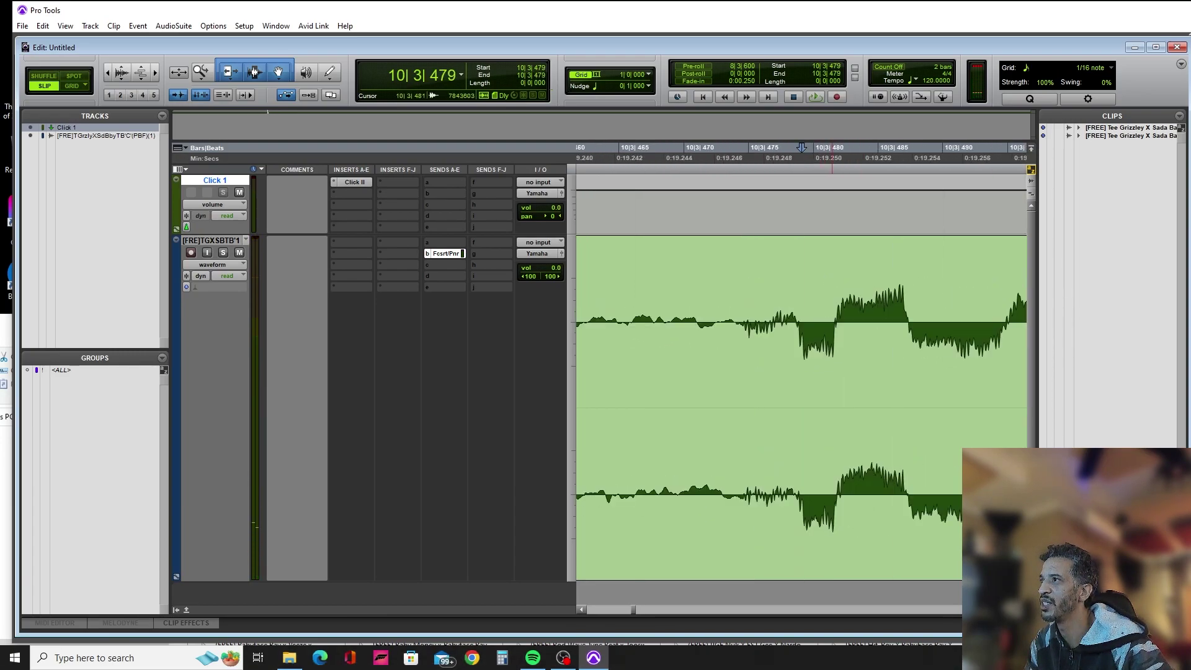
{"action": "key", "text": "r"}
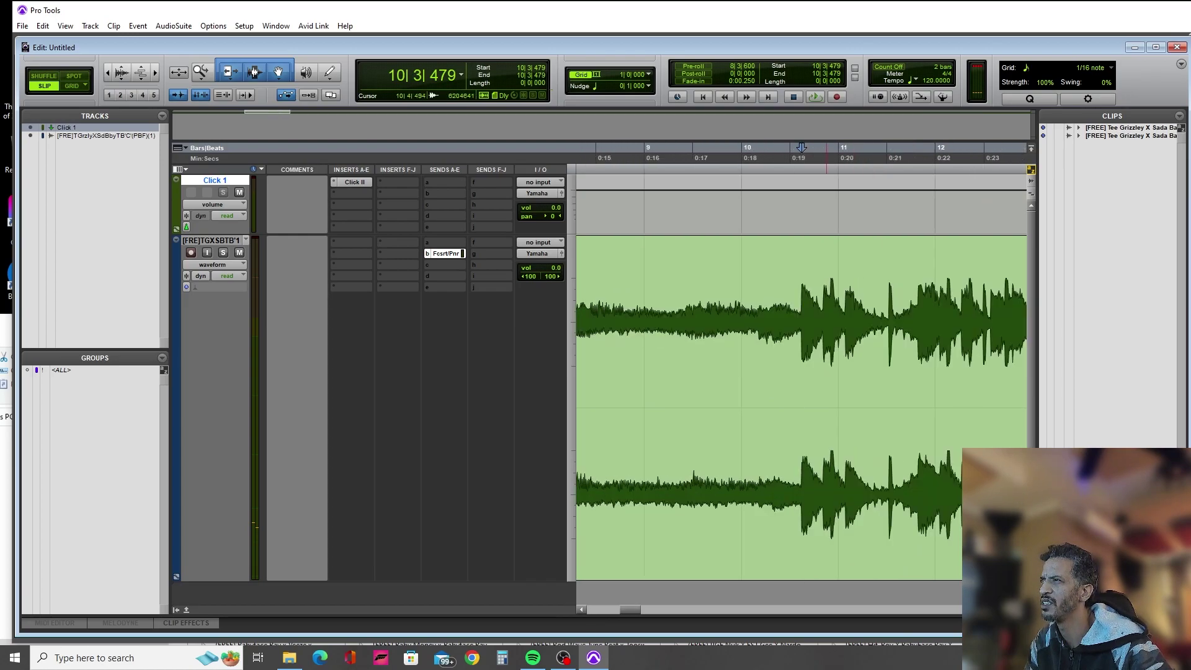
Place the edit cursor precisely where the first drum hit's transient begins, at 10|3|475.
{"action": "left_click", "coordinate": [828, 400]}
{"action": "left_click", "coordinate": [799, 400]}
{"action": "key", "text": "t"}
{"action": "key", "text": "ctrl+bracketright"}
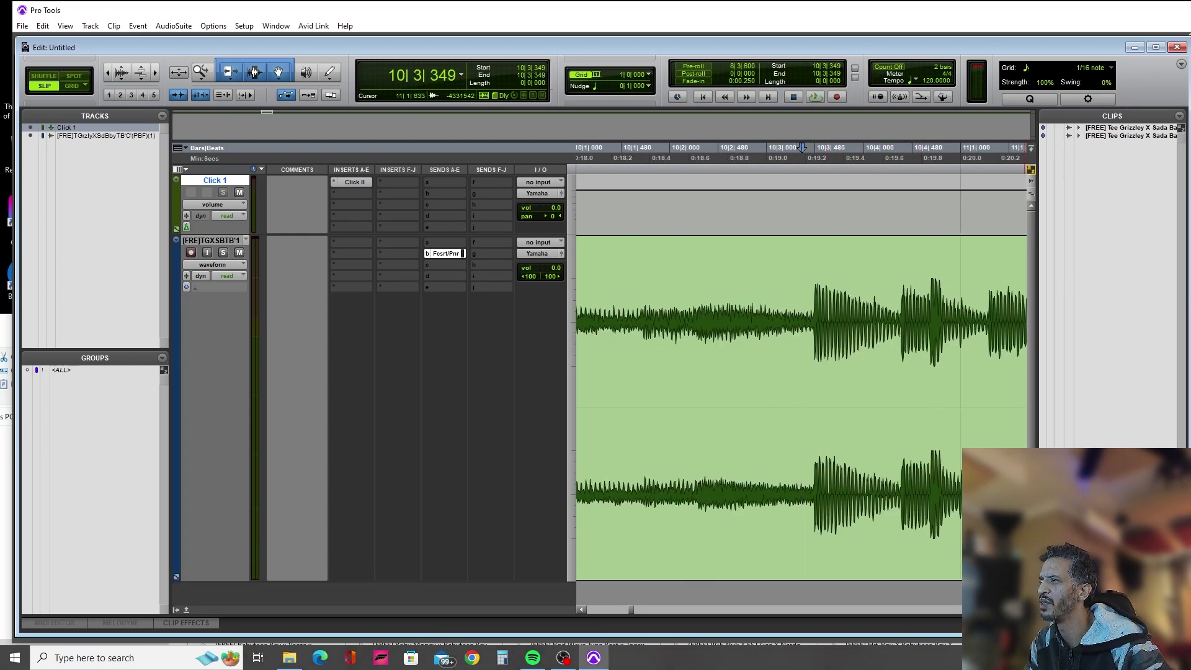
{"action": "key", "text": "t"}
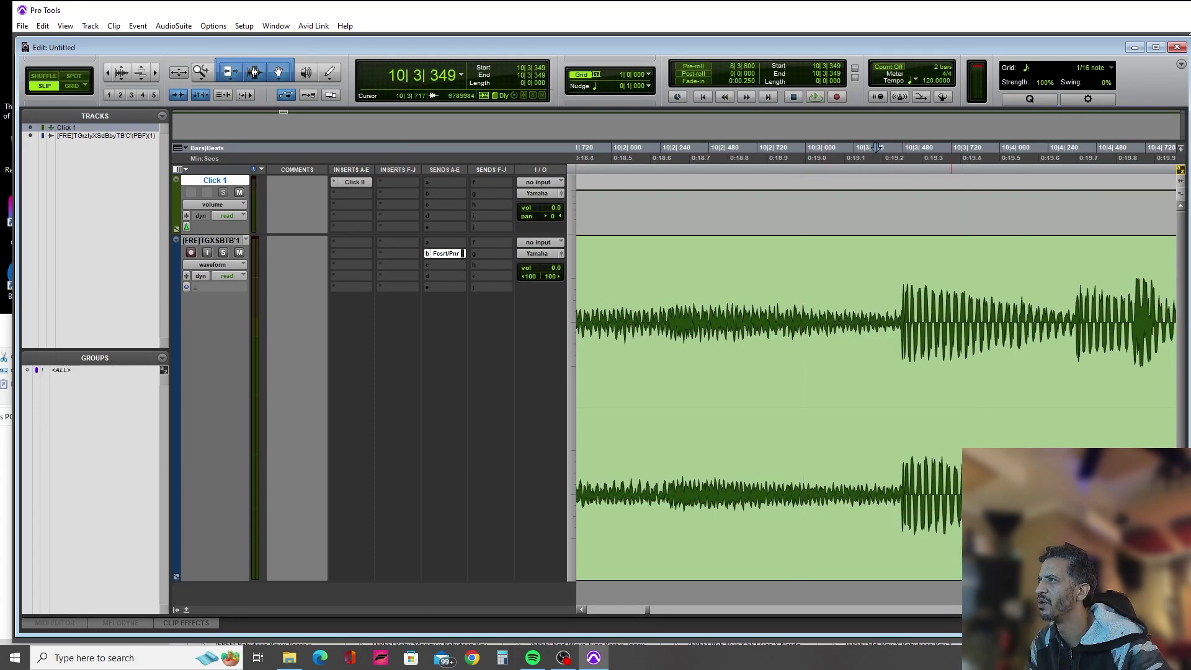
{"action": "left_click_drag", "start_coordinate": [905, 241], "coordinate": [902, 242]}
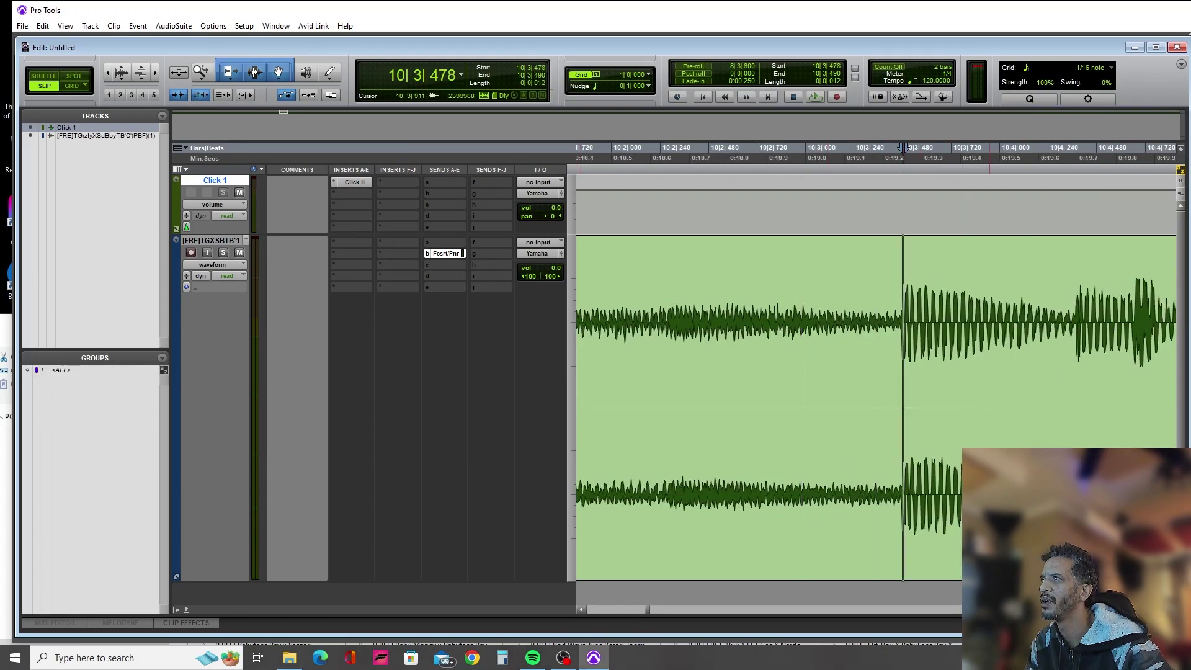
{"action": "key", "text": "t"}
{"action": "key", "text": "t"}
{"action": "key", "text": "t"}
{"action": "left_click_drag", "start_coordinate": [878, 286], "coordinate": [880, 286]}
{"action": "key", "text": "t"}
{"action": "key", "text": "t"}
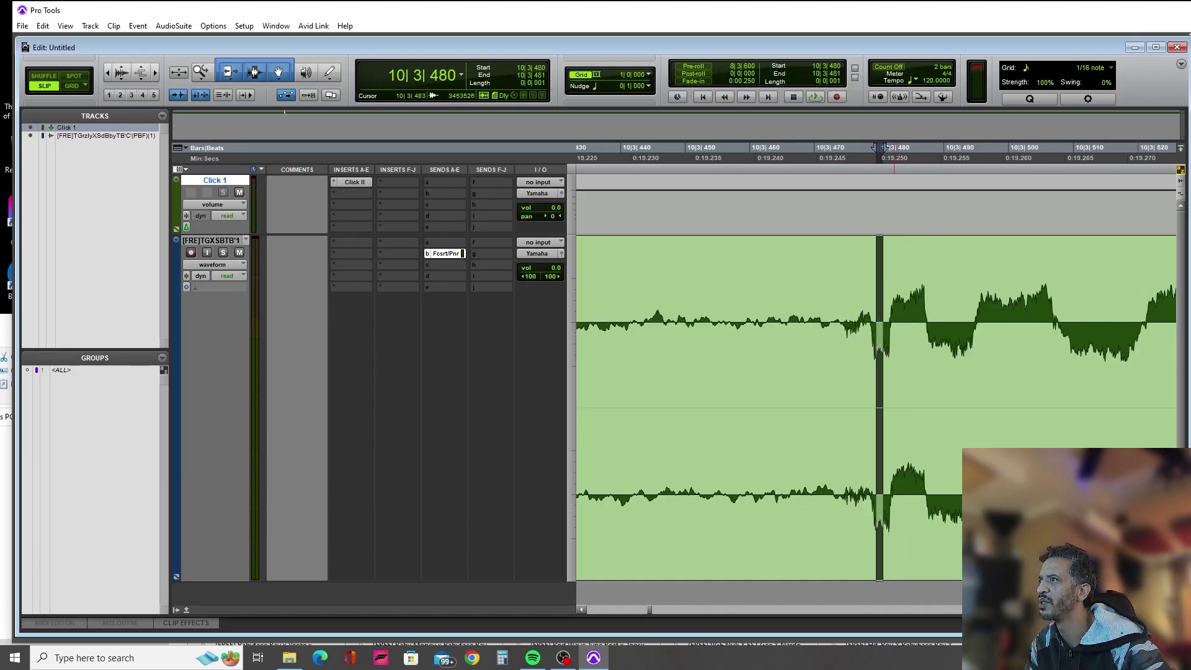
{"action": "key", "text": "ctrl+bracketright"}
{"action": "left_click", "coordinate": [741, 242]}
{"action": "key", "text": "r"}
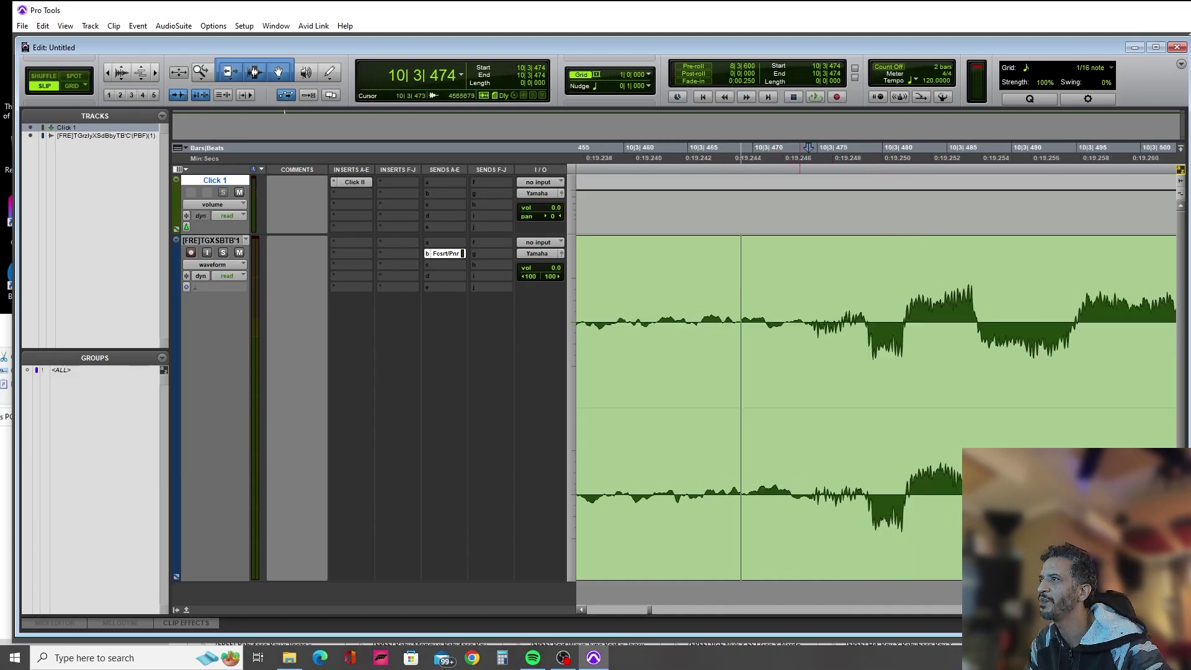
{"action": "key", "text": "t"}
{"action": "key", "text": "t"}
{"action": "left_click", "coordinate": [891, 322]}
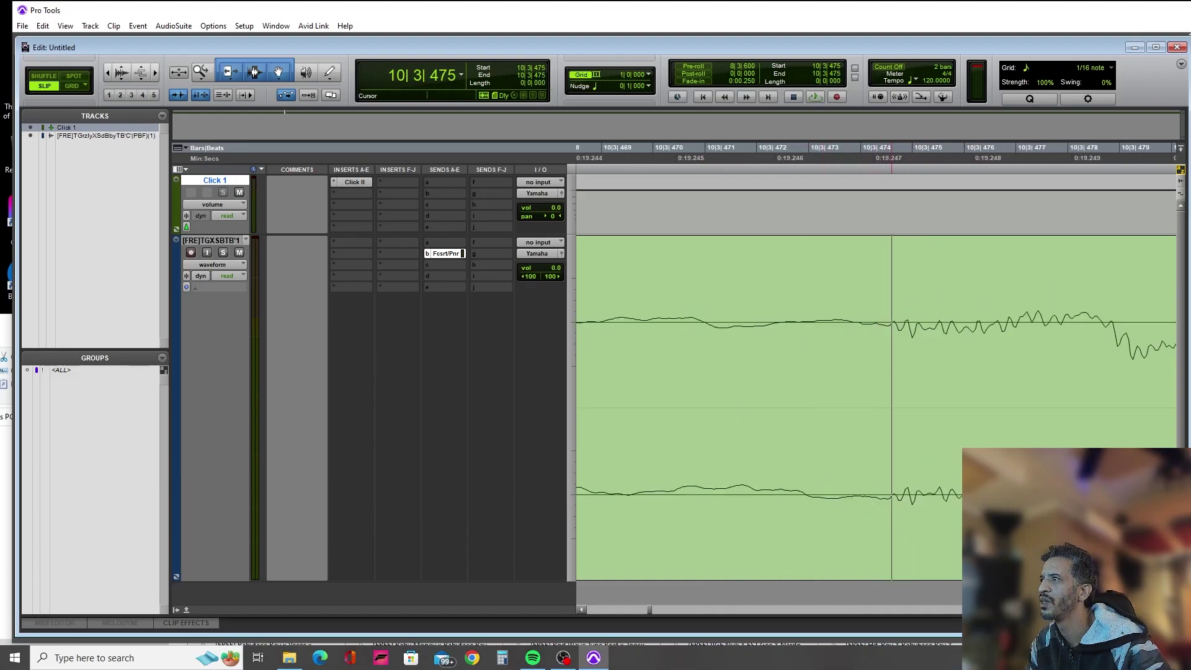
Separate the beat clip at 10|3|475 and bring both resulting clips into view.
{"action": "key", "text": "ctrl+e"}
{"action": "key", "text": "ctrl+bracketleft"}
{"action": "key", "text": "ctrl+bracketleft"}
{"action": "key", "text": "ctrl+bracketleft"}
{"action": "key", "text": "ctrl+bracketleft"}
{"action": "key", "text": "ctrl+bracketleft"}
{"action": "key", "text": "ctrl+bracketleft"}
{"action": "key", "text": "ctrl+bracketleft"}
{"action": "key", "text": "ctrl+bracketleft"}
{"action": "key", "text": "ctrl+bracketleft"}
{"action": "key", "text": "ctrl+bracketleft"}
{"action": "key", "text": "ctrl+bracketleft"}
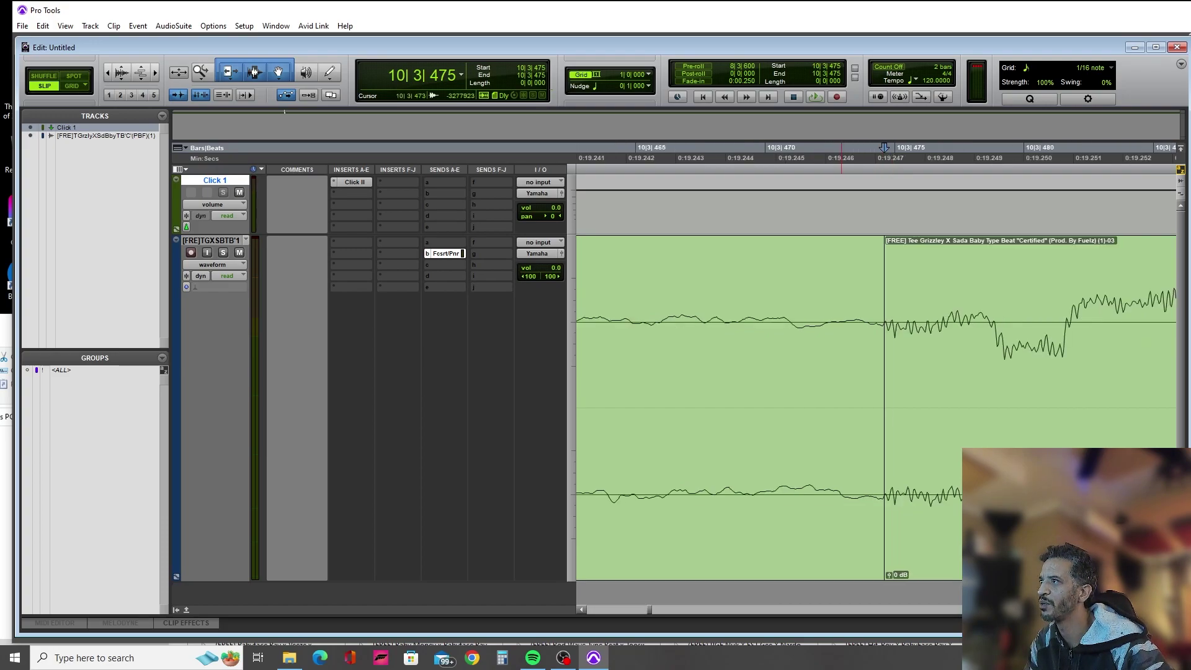
{"action": "key", "text": "ctrl+bracketleft"}
{"action": "key", "text": "ctrl+bracketleft"}
{"action": "key", "text": "ctrl+bracketleft"}
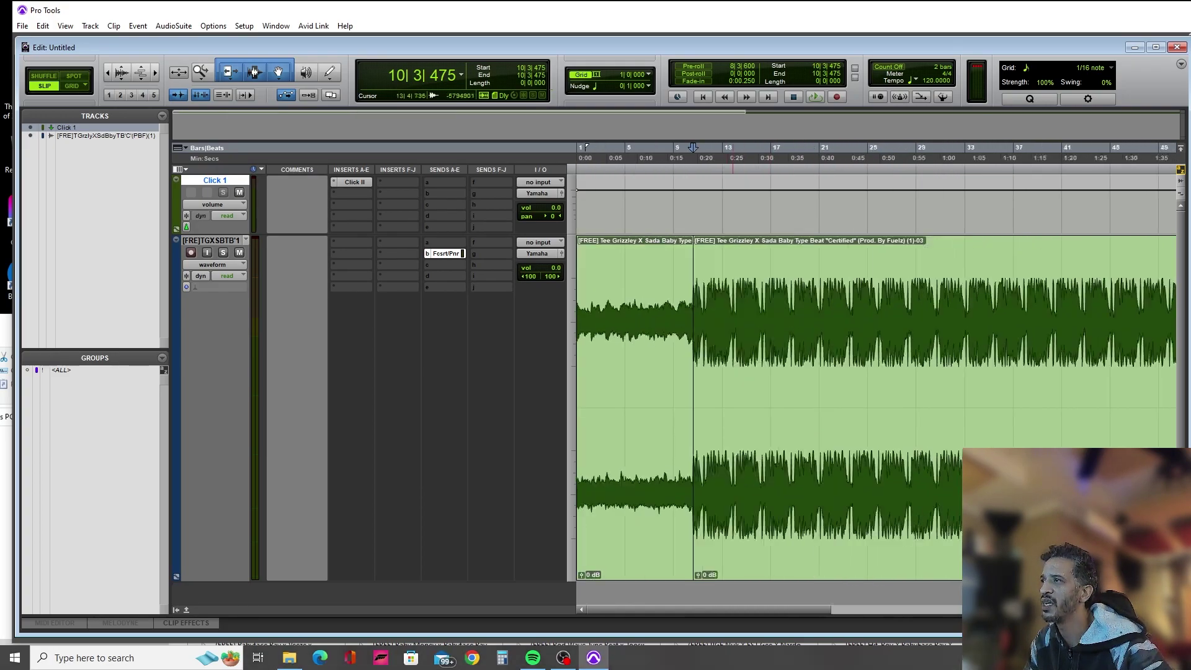
Delete the intro clip that precedes the first drum hit.
{"action": "left_click", "coordinate": [652, 465]}
{"action": "key", "text": "Delete"}
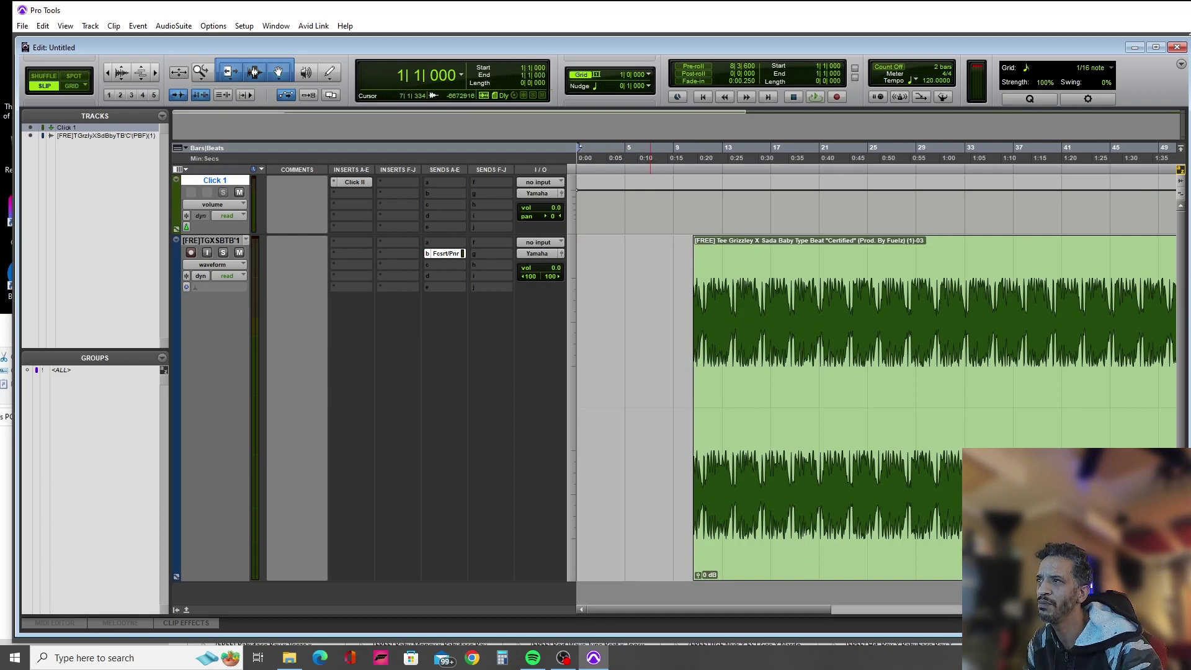
Audition the trimmed beat clip from 10|2|622, just ahead of its new start.
{"action": "key", "text": "Tab"}
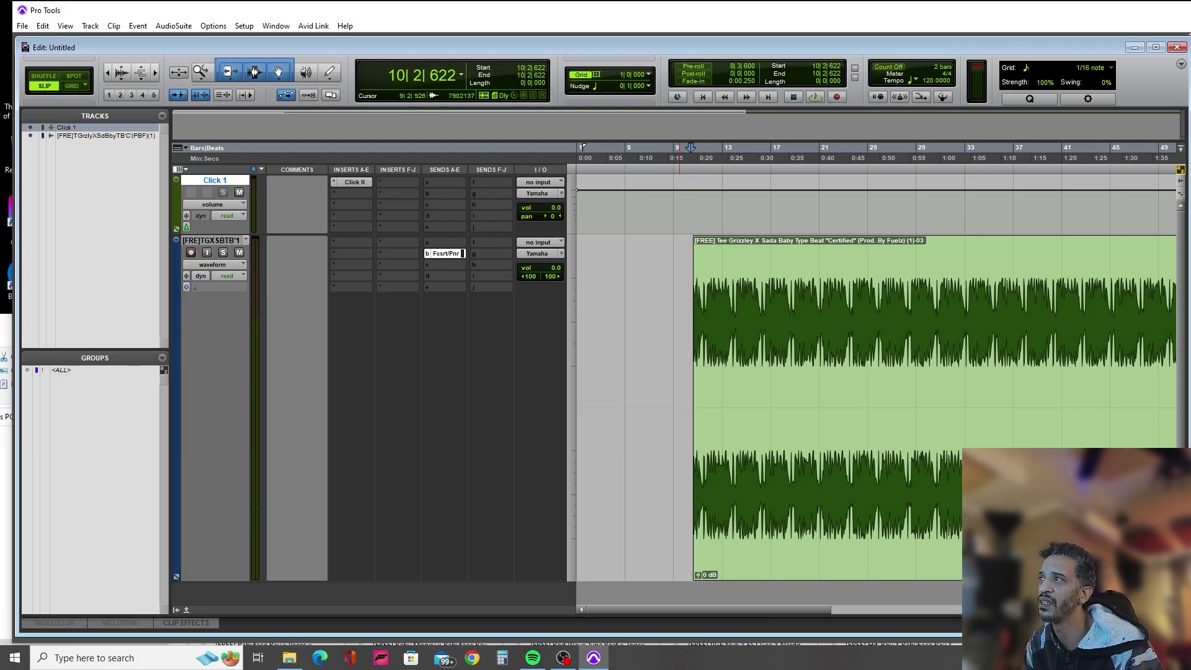
{"action": "key", "text": "space"}
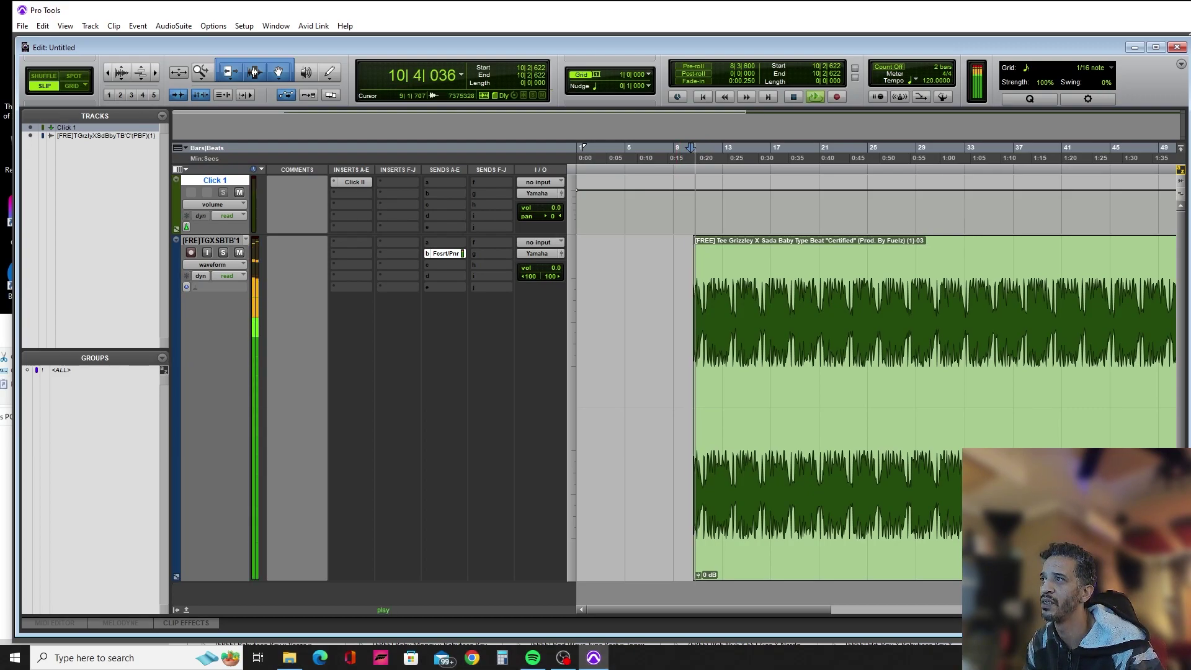
{"action": "key", "text": "space"}
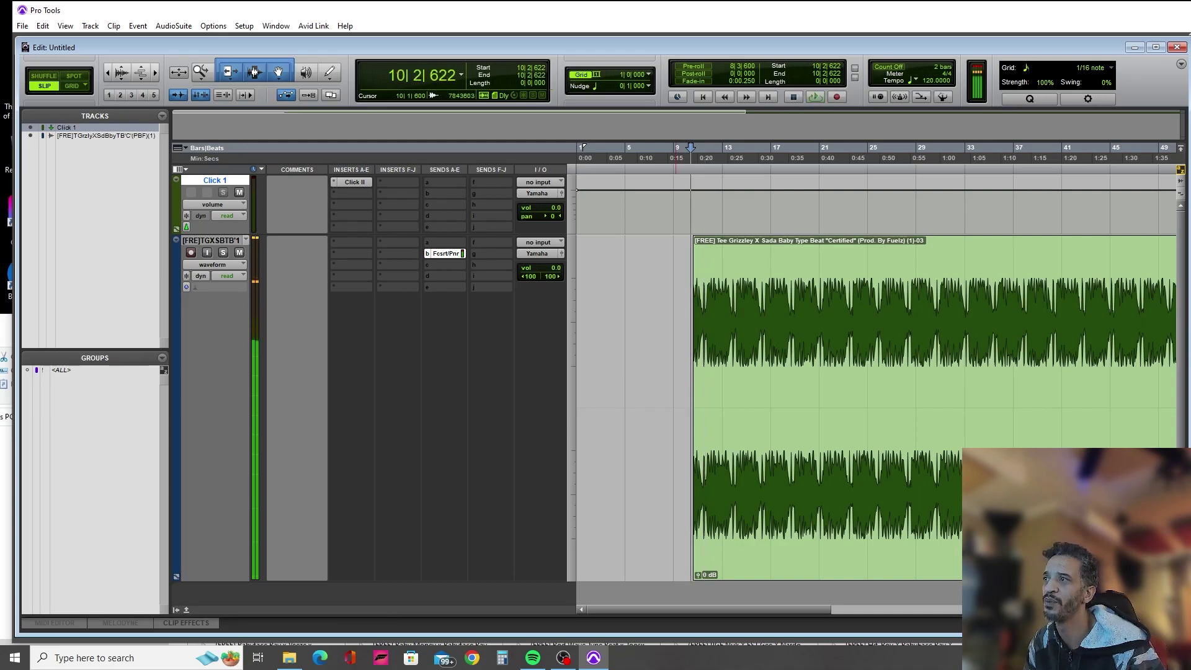
{"action": "key", "text": "space"}
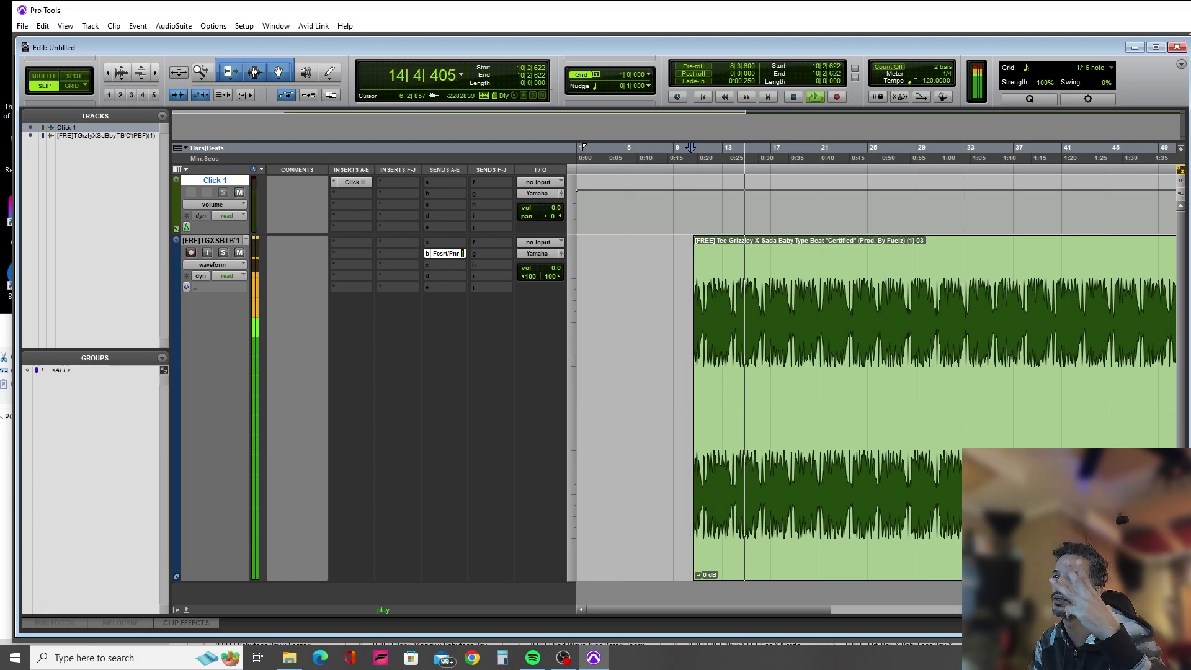
{"action": "key", "text": "space"}
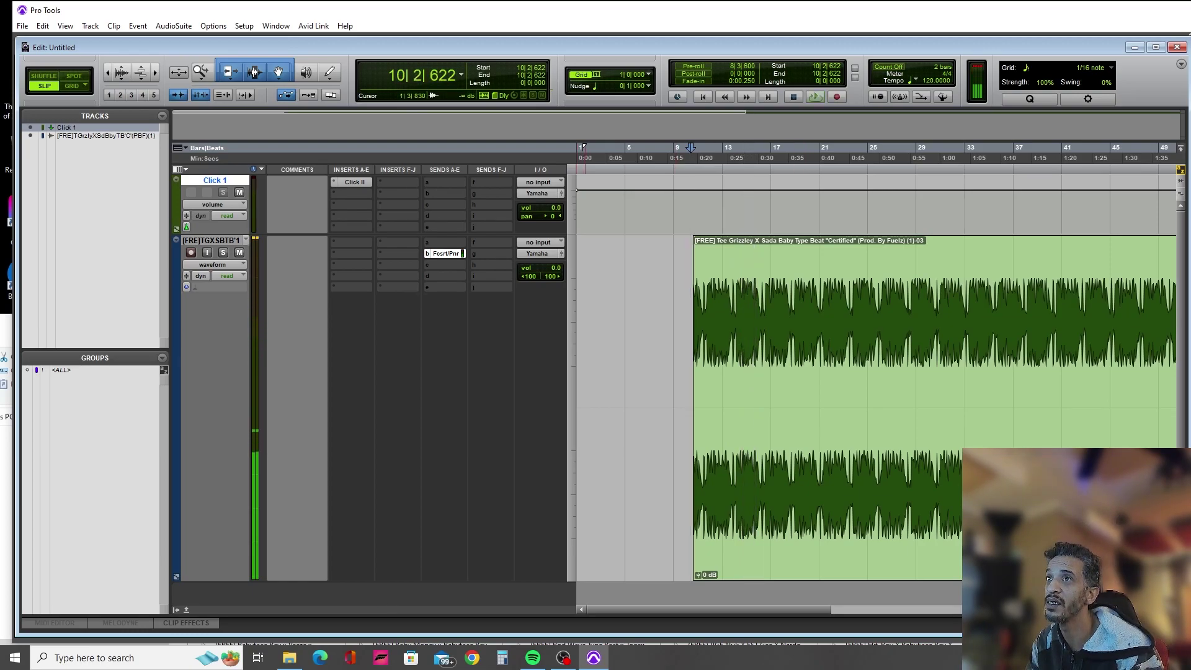
Switch to Grid mode and set the grid value to 1/4 note.
{"action": "key", "text": "F4"}
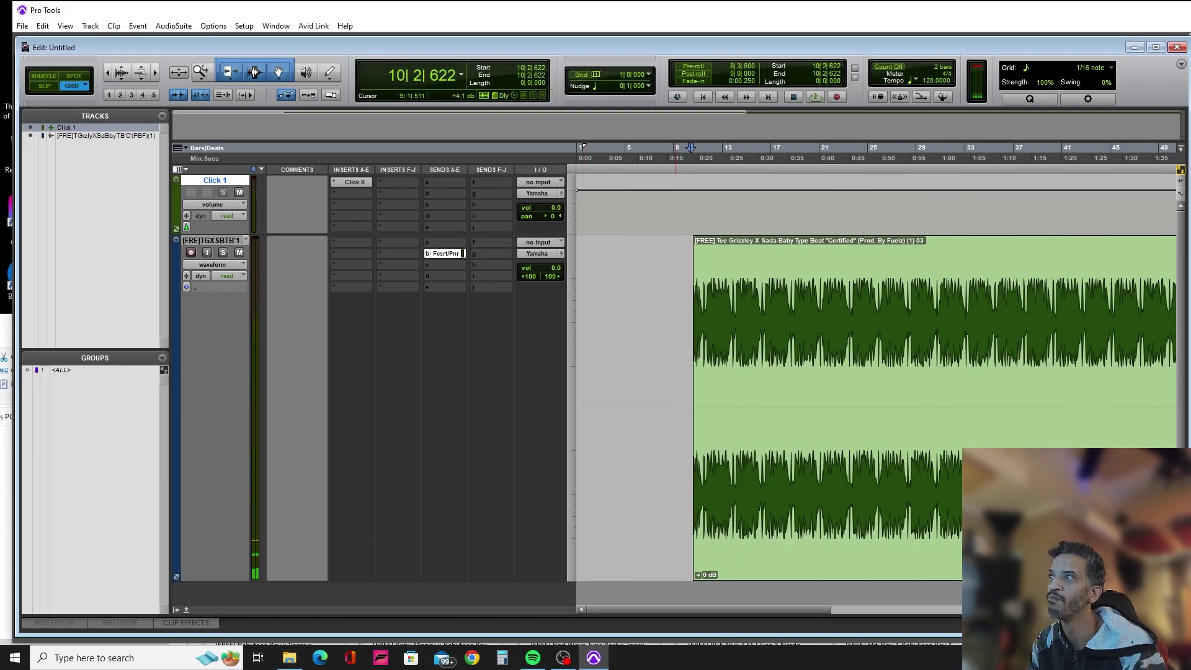
{"action": "left_click", "coordinate": [648, 74]}
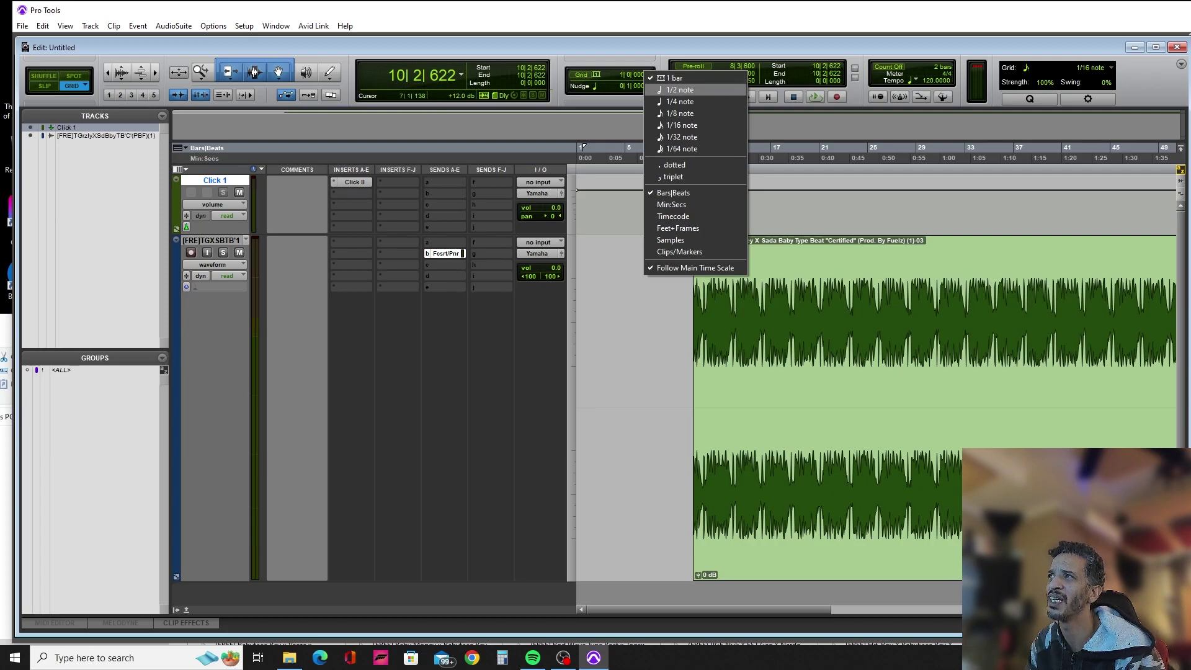
{"action": "left_click", "coordinate": [680, 102]}
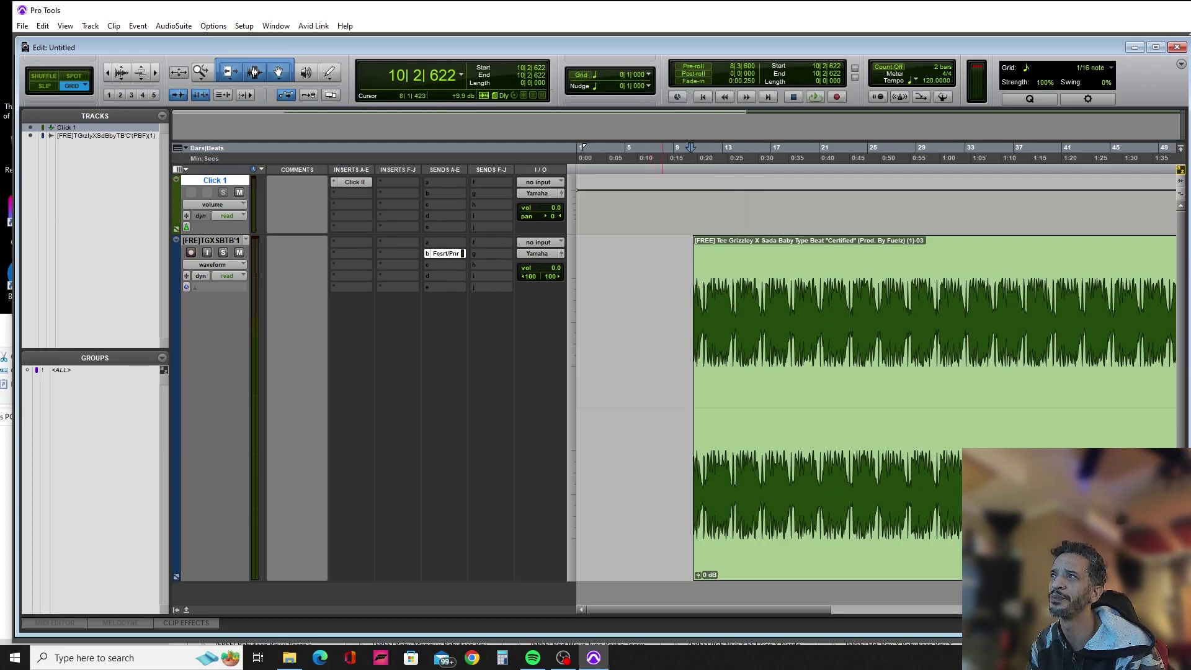
Move the trimmed beat clip earlier on its track so it starts on the grid at 3|1|000.
{"action": "key", "text": "t"}
{"action": "left_click_drag", "start_coordinate": [810, 322], "coordinate": [577, 322]}
{"action": "key", "text": "t"}
{"action": "key", "text": "t"}
{"action": "left_click_drag", "start_coordinate": [586, 414], "coordinate": [803, 414]}
{"action": "key", "text": "r"}
{"action": "key", "text": "r"}
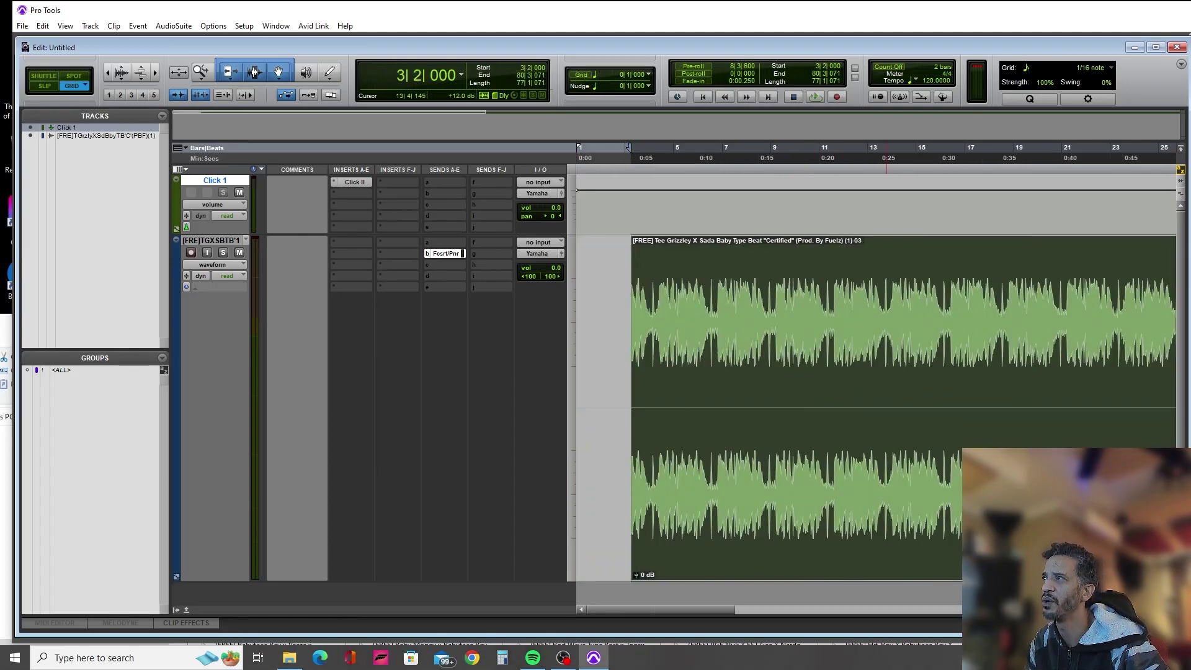
{"action": "key", "text": "r"}
{"action": "key", "text": "t"}
{"action": "key", "text": "t"}
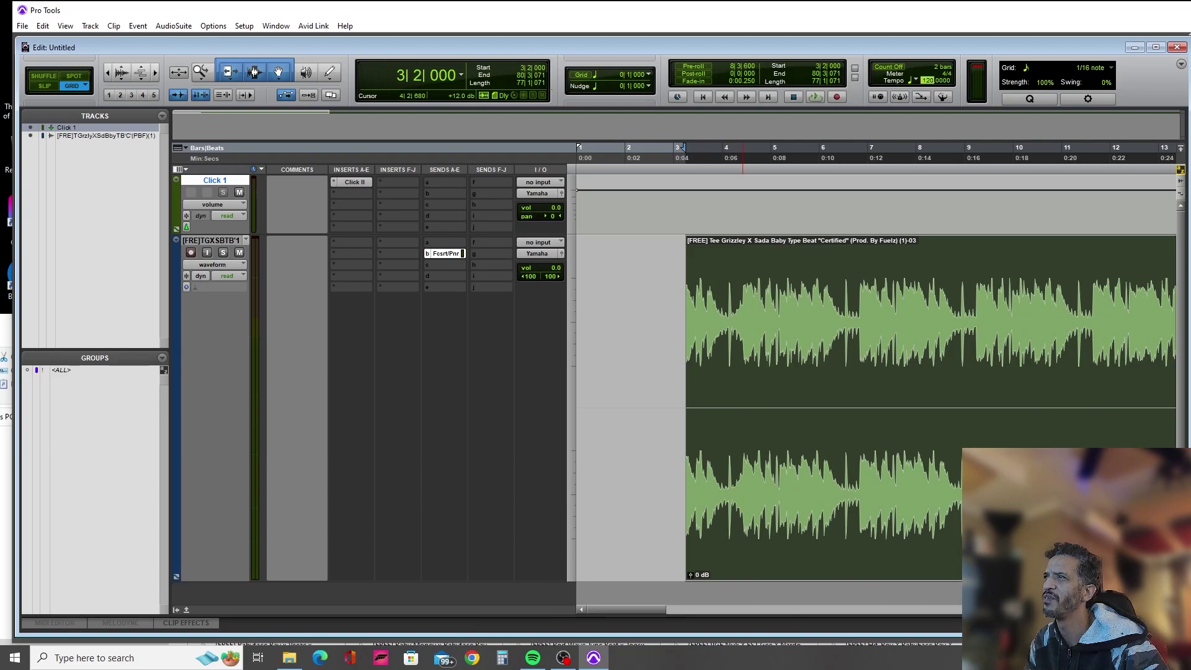
{"action": "left_click", "coordinate": [636, 414]}
{"action": "left_click_drag", "start_coordinate": [775, 414], "coordinate": [678, 414]}
{"action": "key", "text": "KP_Add"}
{"action": "key", "text": "KP_Add"}
{"action": "key", "text": "KP_Add"}
{"action": "key", "text": "KP_Add"}
{"action": "key", "text": "KP_Add"}
{"action": "key", "text": "KP_Add"}
{"action": "key", "text": "KP_Add"}
{"action": "key", "text": "KP_Add"}
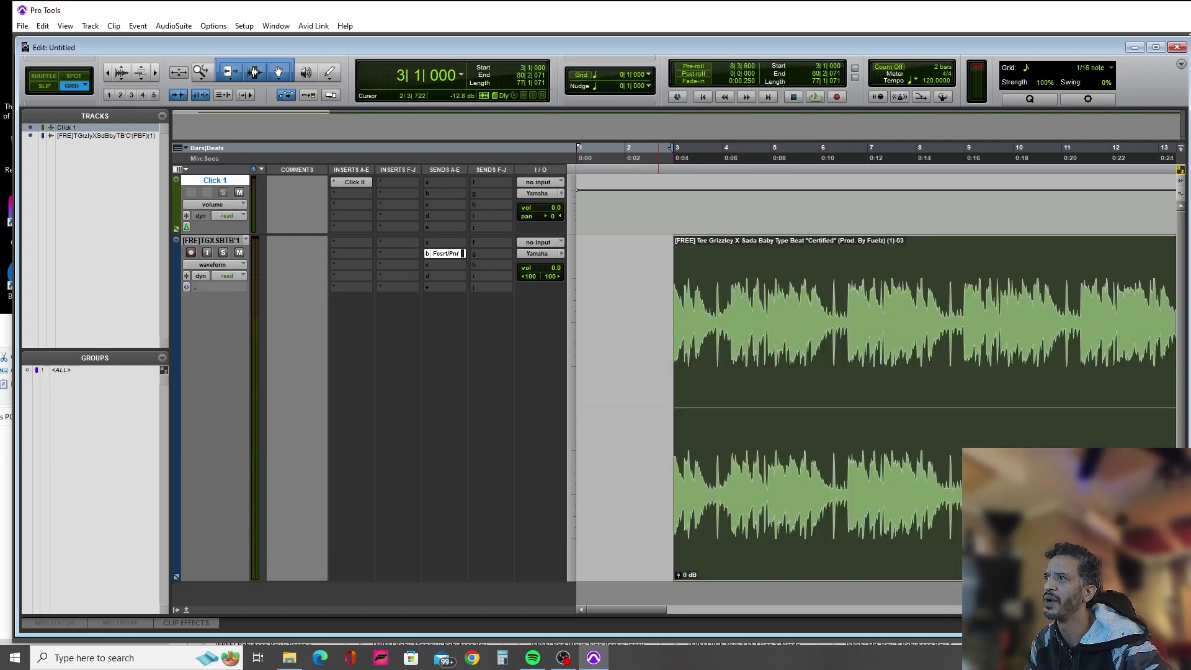
Try out session tempos between 55 and 240 BPM, comparing the bar lines with the beat's waveform.
{"action": "left_click_drag", "start_coordinate": [929, 80], "coordinate": [928, 121]}
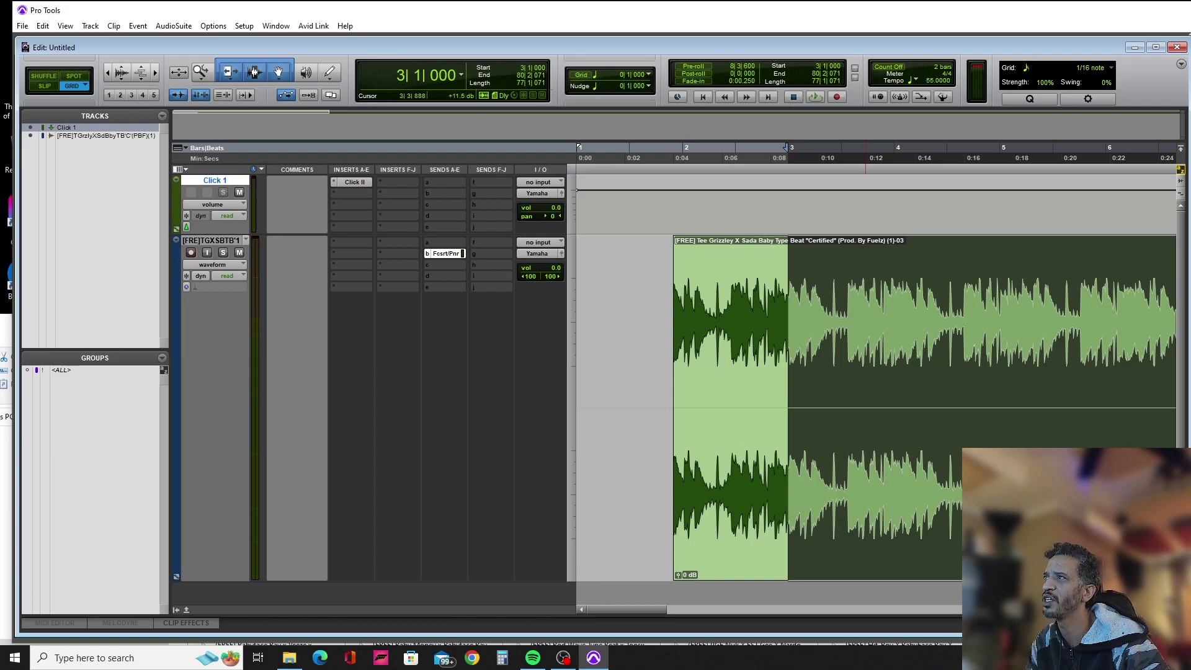
{"action": "key", "text": "Up"}
{"action": "key", "text": "Up"}
{"action": "key", "text": "Up"}
{"action": "key", "text": "Up"}
{"action": "key", "text": "Up"}
{"action": "key", "text": "Up"}
{"action": "key", "text": "Up"}
{"action": "key", "text": "Up"}
{"action": "key", "text": "Up"}
{"action": "key", "text": "Up"}
{"action": "key", "text": "Up"}
{"action": "key", "text": "Up"}
{"action": "key", "text": "Up"}
{"action": "key", "text": "Up"}
{"action": "key", "text": "Up"}
{"action": "key", "text": "Up"}
{"action": "key", "text": "Up"}
{"action": "key", "text": "Up"}
{"action": "key", "text": "Up"}
{"action": "key", "text": "Up"}
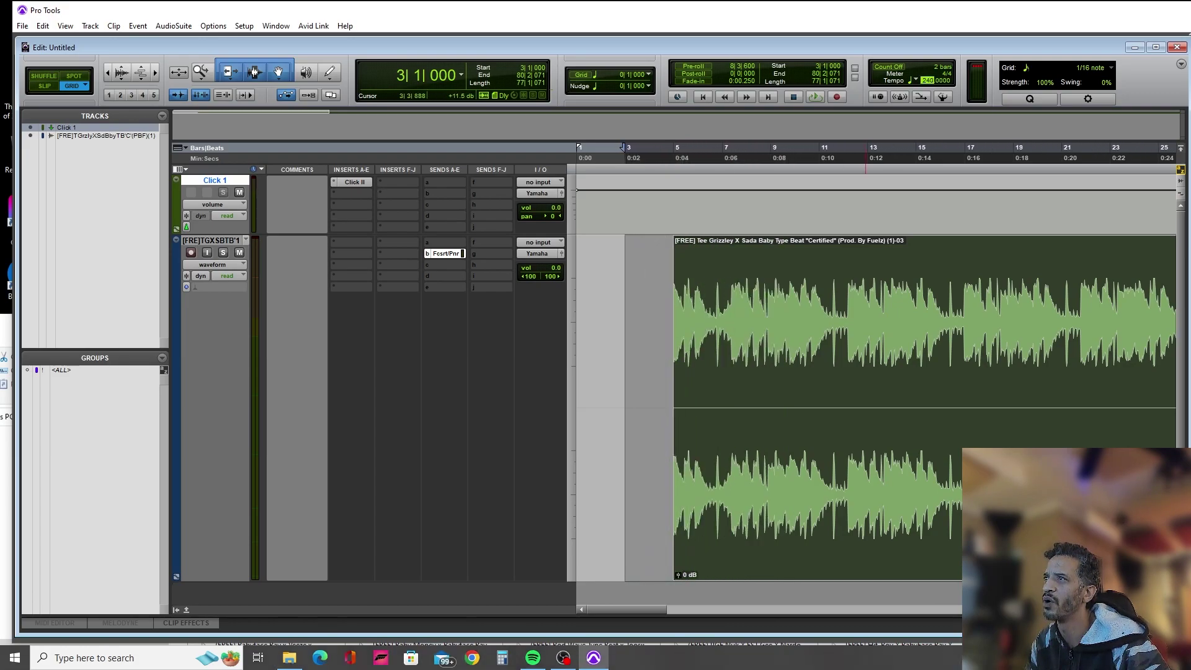
{"action": "key", "text": "Down"}
{"action": "key", "text": "Down"}
{"action": "key", "text": "Down"}
{"action": "key", "text": "Down"}
{"action": "key", "text": "Down"}
{"action": "key", "text": "Down"}
{"action": "key", "text": "Down"}
{"action": "key", "text": "Down"}
{"action": "key", "text": "Down"}
{"action": "key", "text": "Down"}
{"action": "key", "text": "Down"}
{"action": "key", "text": "Down"}
{"action": "key", "text": "Down"}
{"action": "key", "text": "Down"}
{"action": "key", "text": "Down"}
{"action": "key", "text": "Down"}
{"action": "key", "text": "Down"}
{"action": "key", "text": "Down"}
{"action": "key", "text": "Down"}
{"action": "key", "text": "Down"}
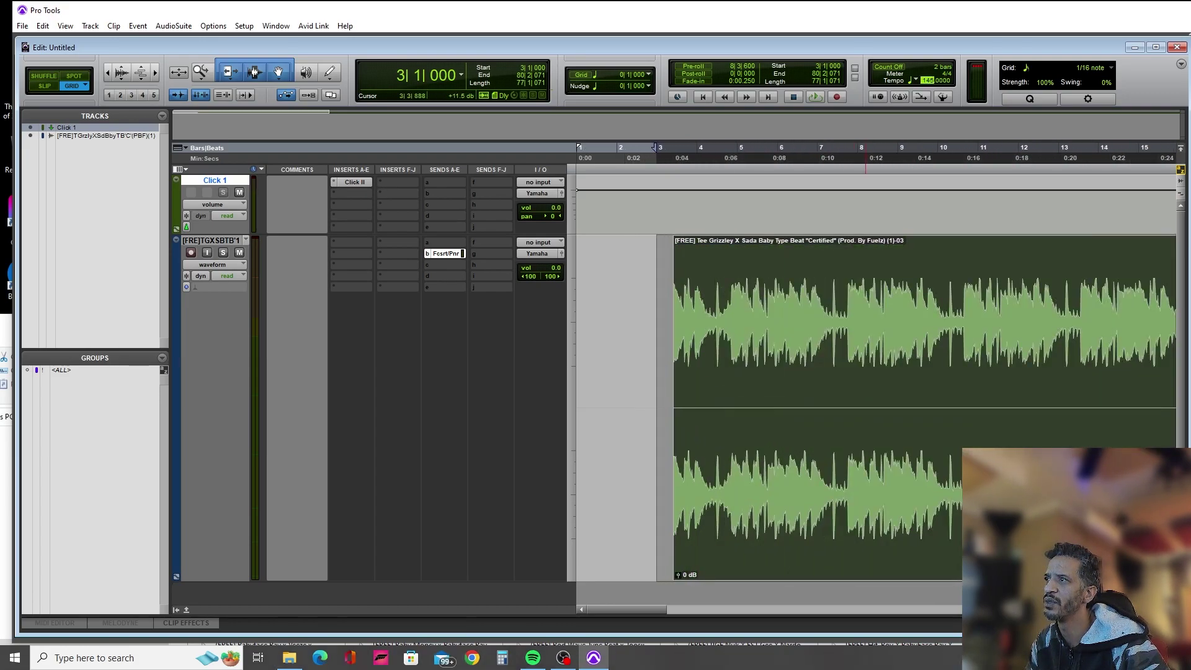
Set the session tempo to 153 BPM and move the beat clip to the session start at 1|1|000.
{"action": "left_click", "coordinate": [778, 480]}
{"action": "key", "text": "Down"}
{"action": "key", "text": "Down"}
{"action": "key", "text": "Down"}
{"action": "key", "text": "Down"}
{"action": "key", "text": "Down"}
{"action": "key", "text": "Down"}
{"action": "key", "text": "Down"}
{"action": "key", "text": "Up"}
{"action": "key", "text": "Up"}
{"action": "key", "text": "Up"}
{"action": "key", "text": "Up"}
{"action": "key", "text": "Up"}
{"action": "key", "text": "Up"}
{"action": "key", "text": "Up"}
{"action": "key", "text": "Up"}
{"action": "key", "text": "Up"}
{"action": "key", "text": "Up"}
{"action": "key", "text": "Up"}
{"action": "key", "text": "Up"}
{"action": "key", "text": "Up"}
{"action": "key", "text": "Up"}
{"action": "key", "text": "Up"}
{"action": "key", "text": "Up"}
{"action": "key", "text": "Up"}
{"action": "key", "text": "Up"}
{"action": "key", "text": "Up"}
{"action": "key", "text": "Up"}
{"action": "mouse_move", "coordinate": [927, 80]}
{"action": "left_mouse_down"}
{"action": "mouse_move", "coordinate": [927, 132]}
{"action": "mouse_move", "coordinate": [927, 51]}
{"action": "mouse_move", "coordinate": [928, 83]}
{"action": "left_mouse_up"}
{"action": "left_click_drag", "start_coordinate": [872, 496], "coordinate": [775, 497]}
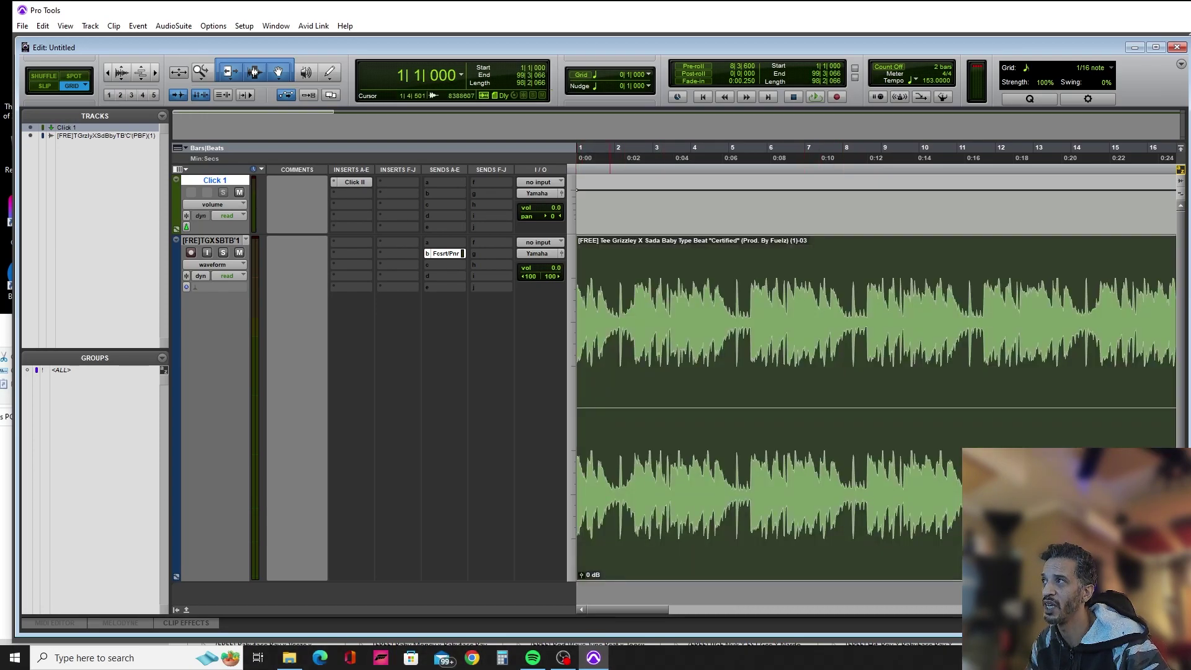
Try a session tempo of 181 BPM and check the waveform against the bar line at 4|1|000.
{"action": "left_click_drag", "start_coordinate": [927, 80], "coordinate": [928, 95]}
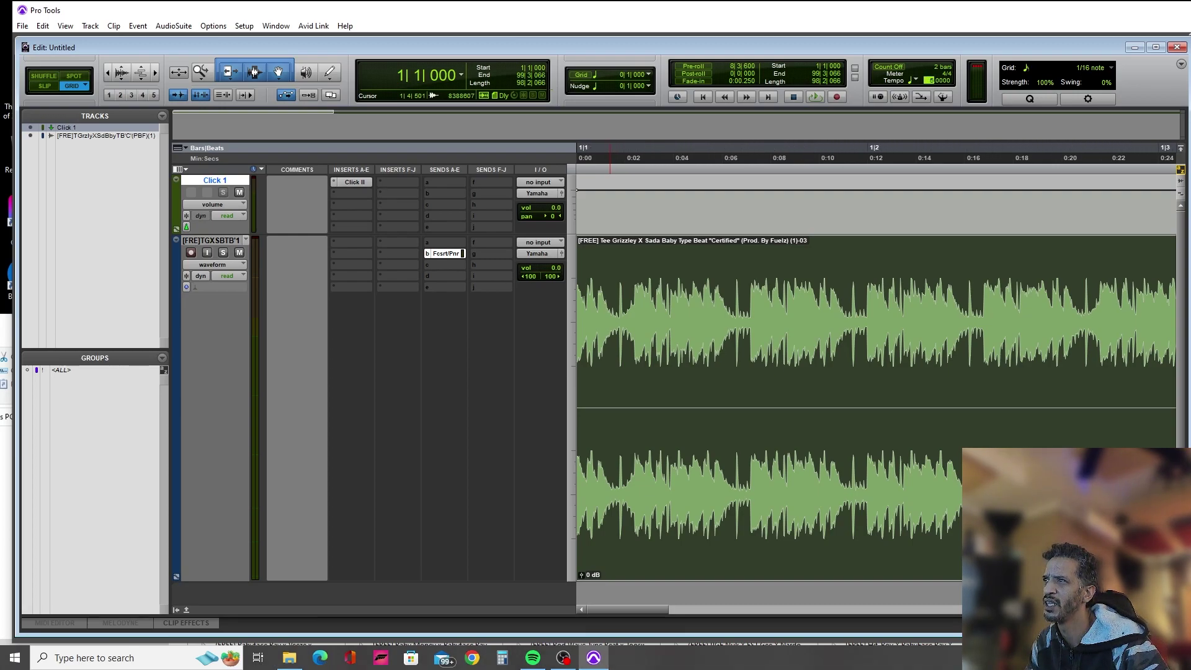
{"action": "left_click_drag", "start_coordinate": [927, 81], "coordinate": [928, 59]}
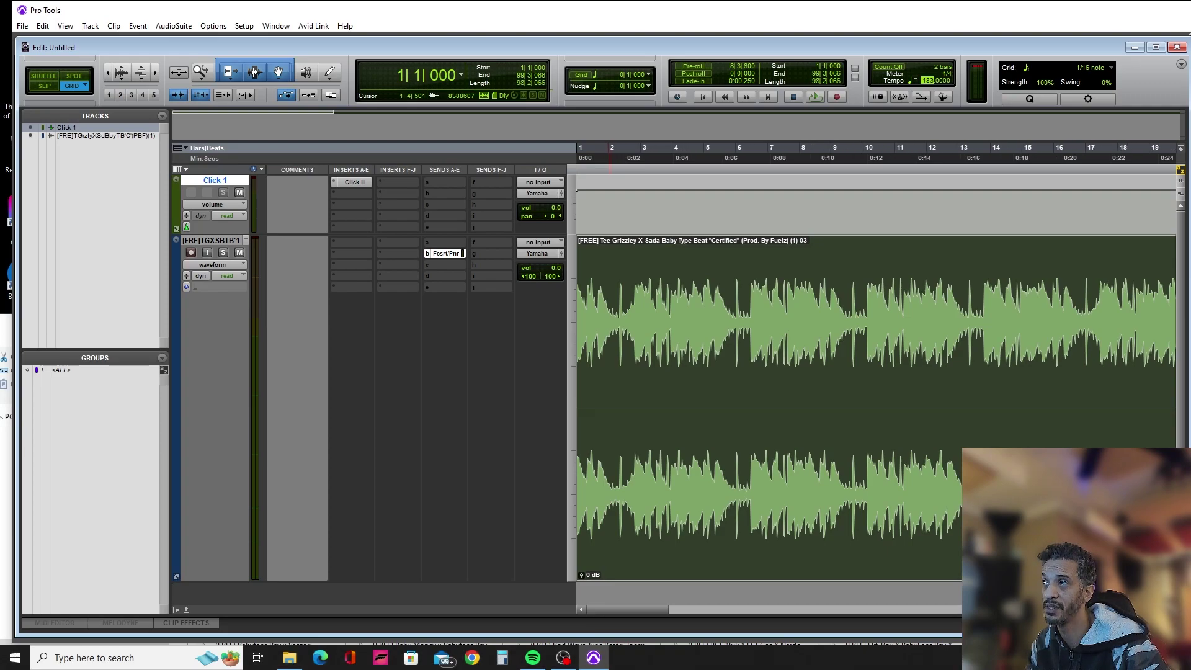
{"action": "left_click", "coordinate": [673, 322]}
{"action": "key", "text": "t"}
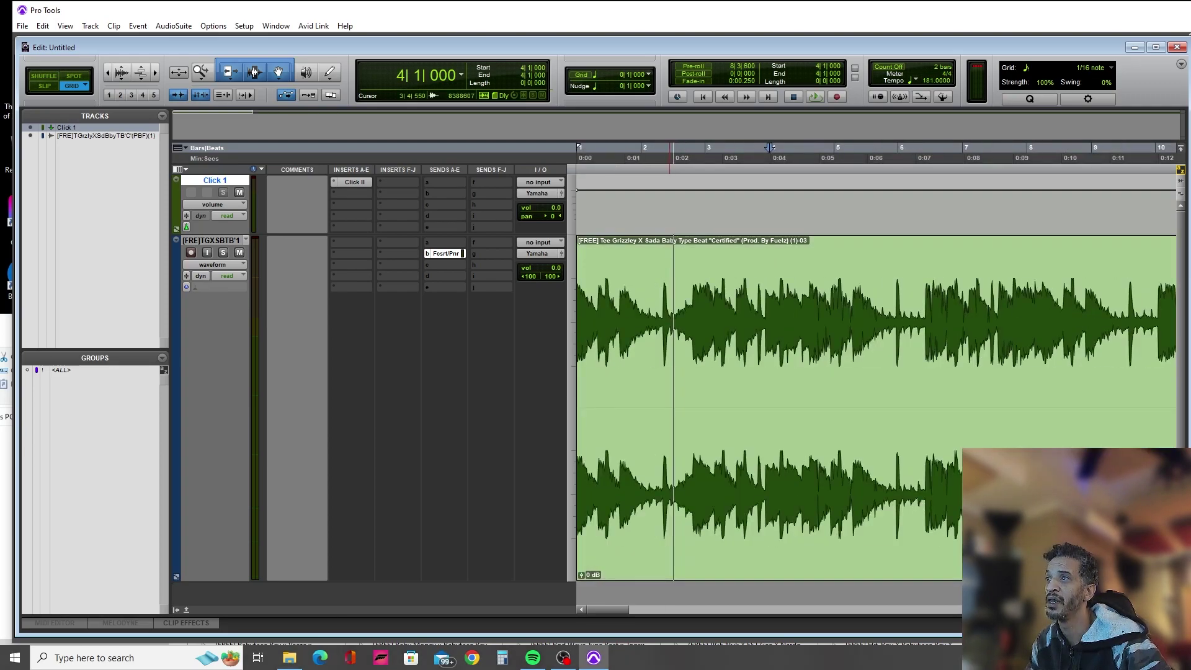
Set the session tempo to 100 BPM and check the beat's transient against the bar line at 4|1|000.
{"action": "left_click_drag", "start_coordinate": [927, 80], "coordinate": [927, 131]}
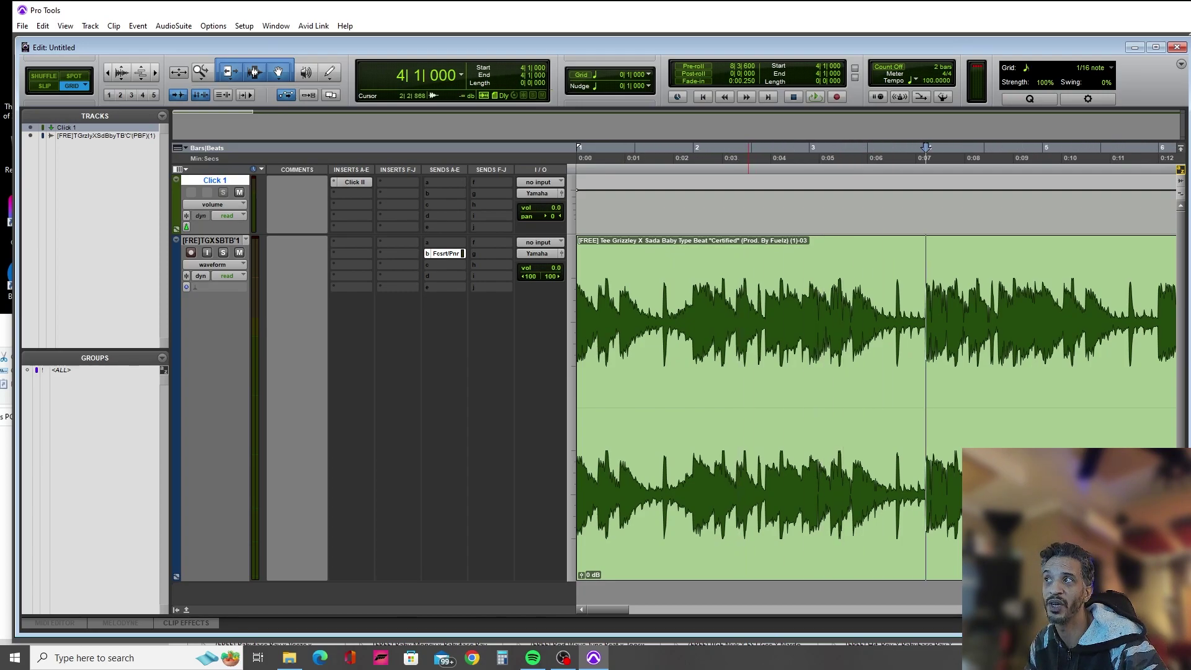
{"action": "left_click", "coordinate": [749, 323]}
{"action": "key", "text": "r"}
{"action": "left_click", "coordinate": [749, 322]}
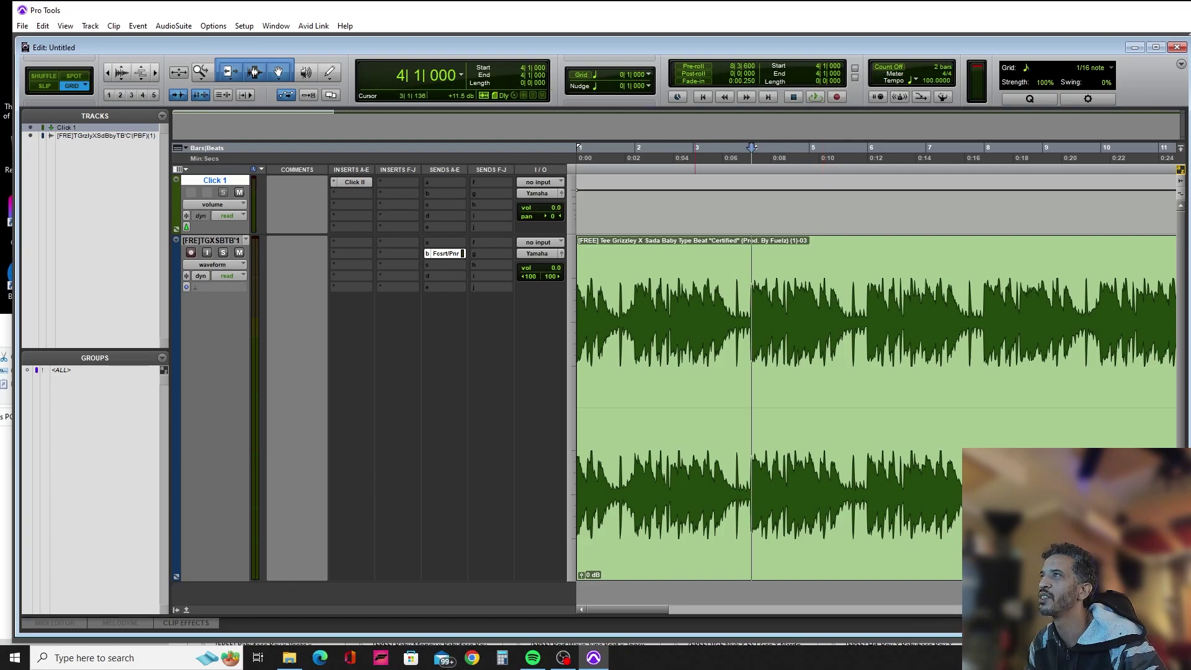
Audition the beat clip repeatedly from 1|1|000 at the current session tempo.
{"action": "left_click_drag", "start_coordinate": [695, 434], "coordinate": [586, 435]}
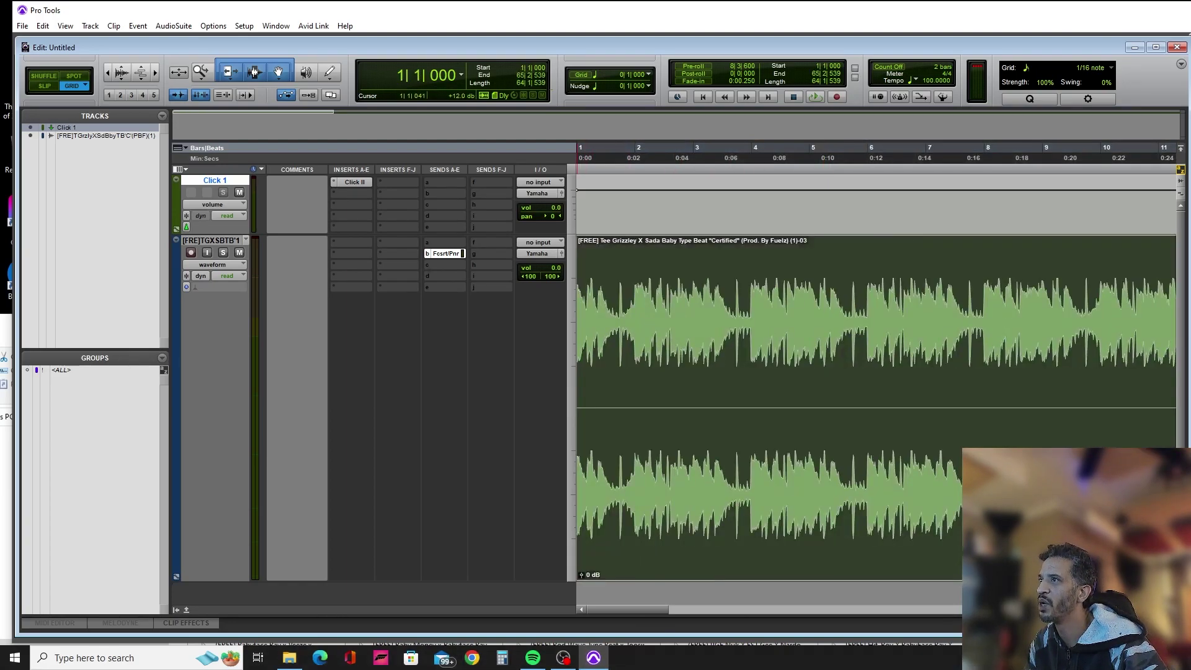
{"action": "left_click", "coordinate": [579, 147]}
{"action": "left_click", "coordinate": [883, 435]}
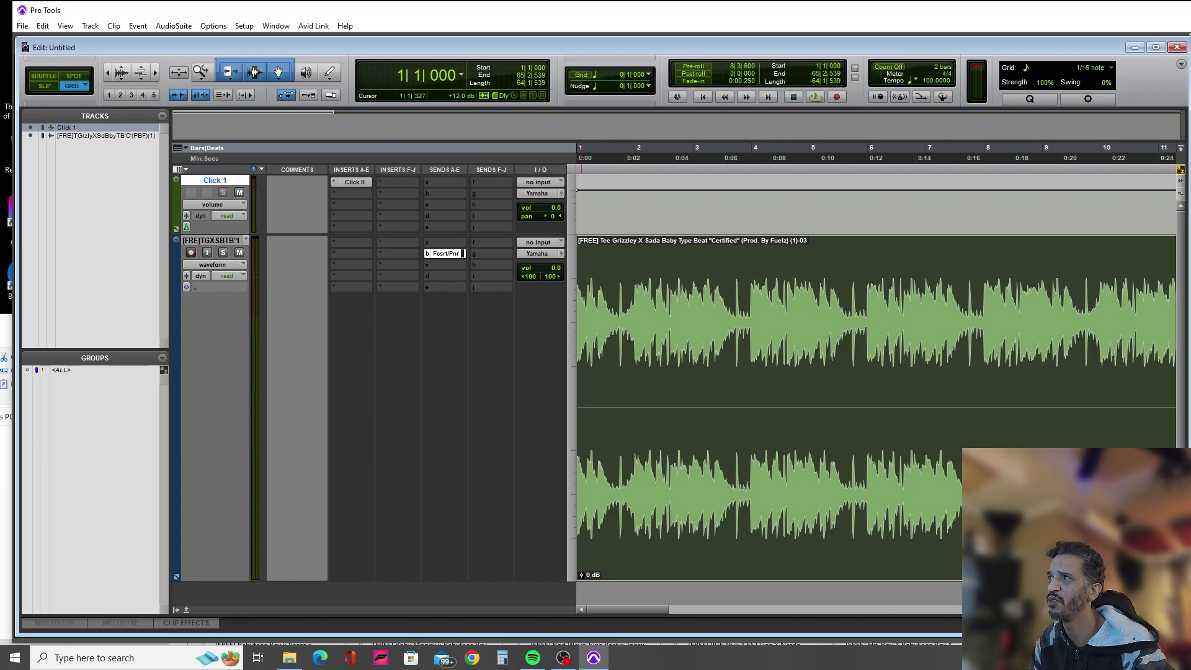
{"action": "key", "text": "Return"}
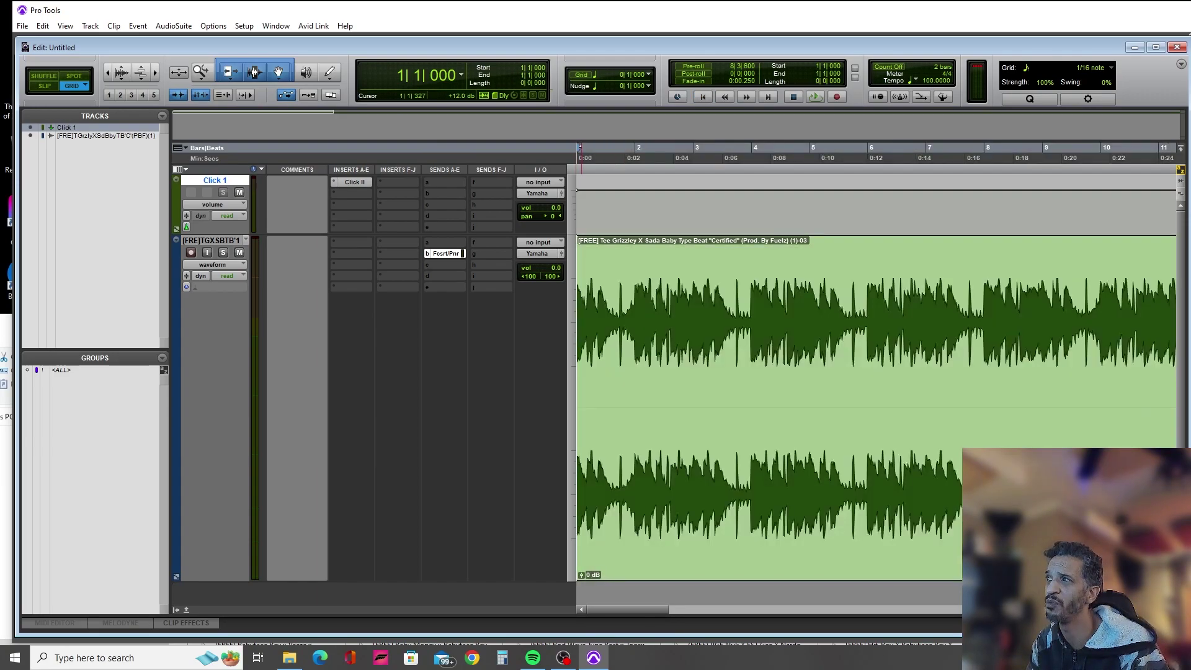
{"action": "key", "text": "space"}
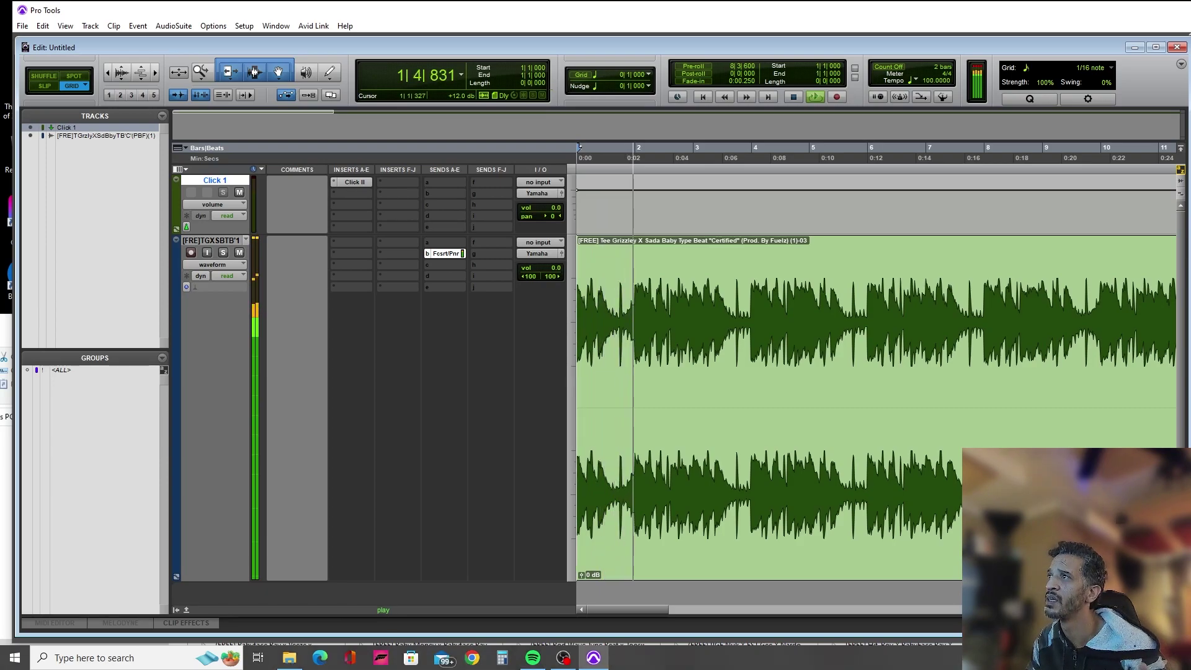
{"action": "key", "text": "space"}
{"action": "key", "text": "space"}
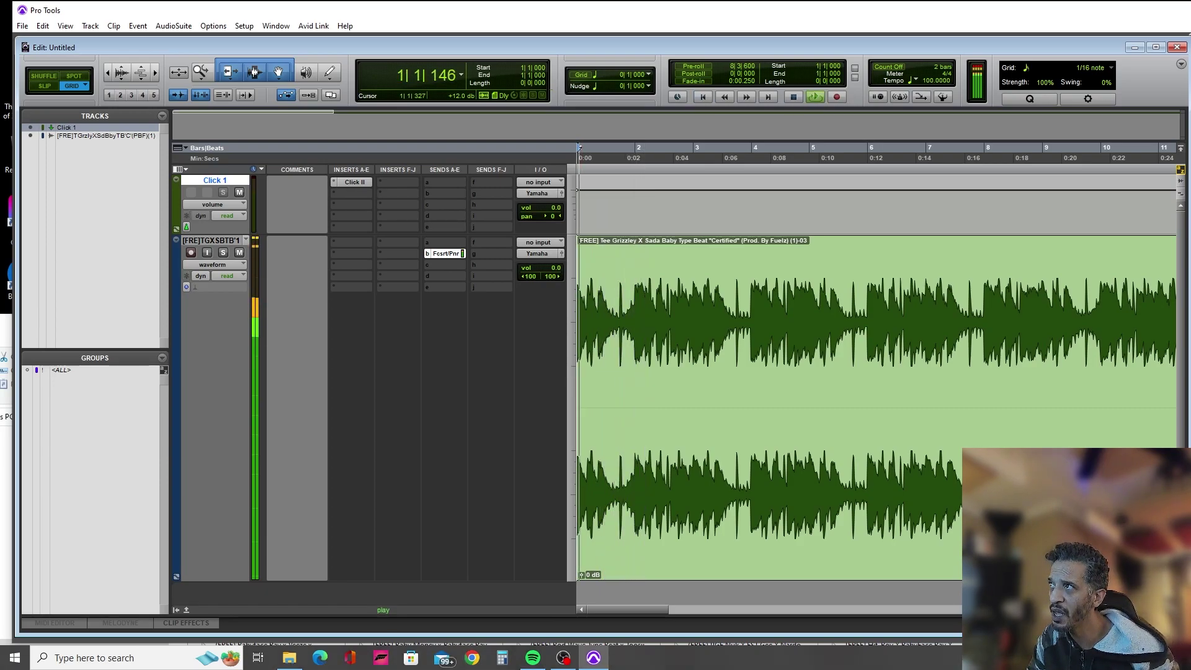
{"action": "key", "text": "space"}
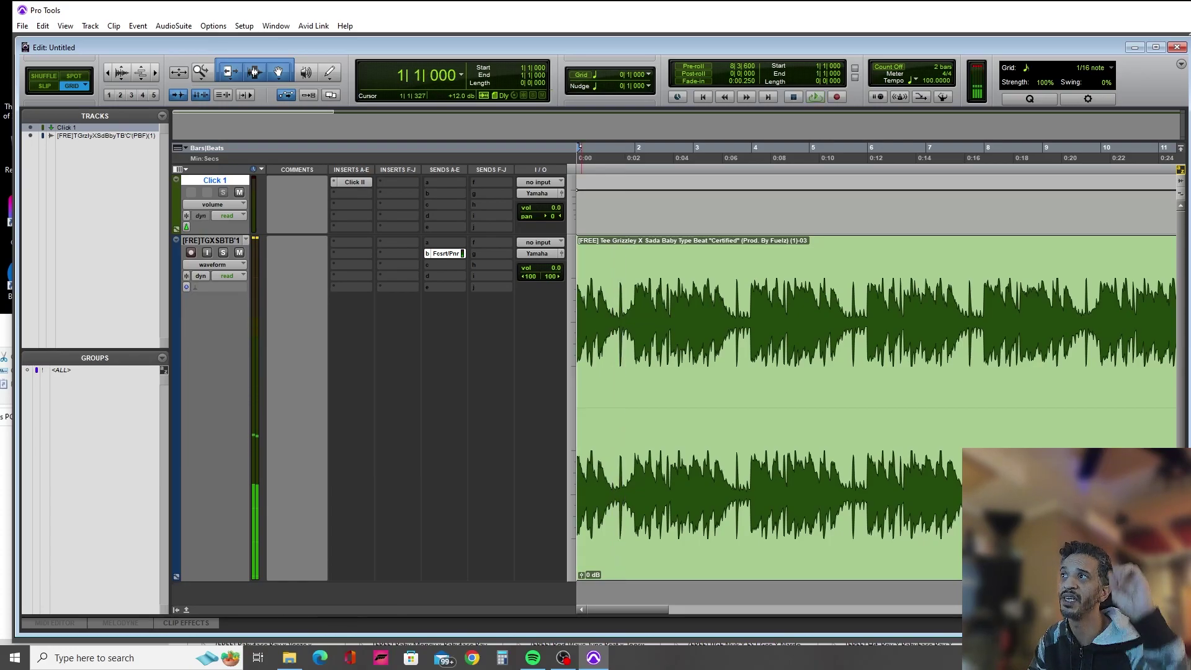
{"action": "left_click", "coordinate": [814, 96]}
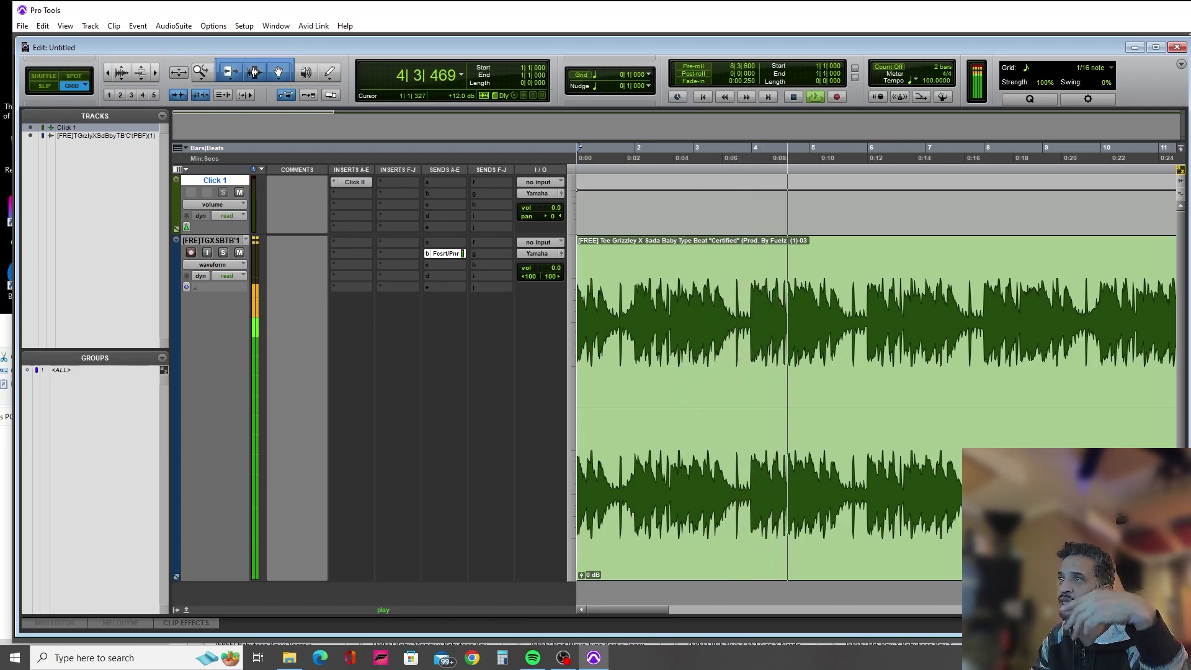
{"action": "key", "text": "space"}
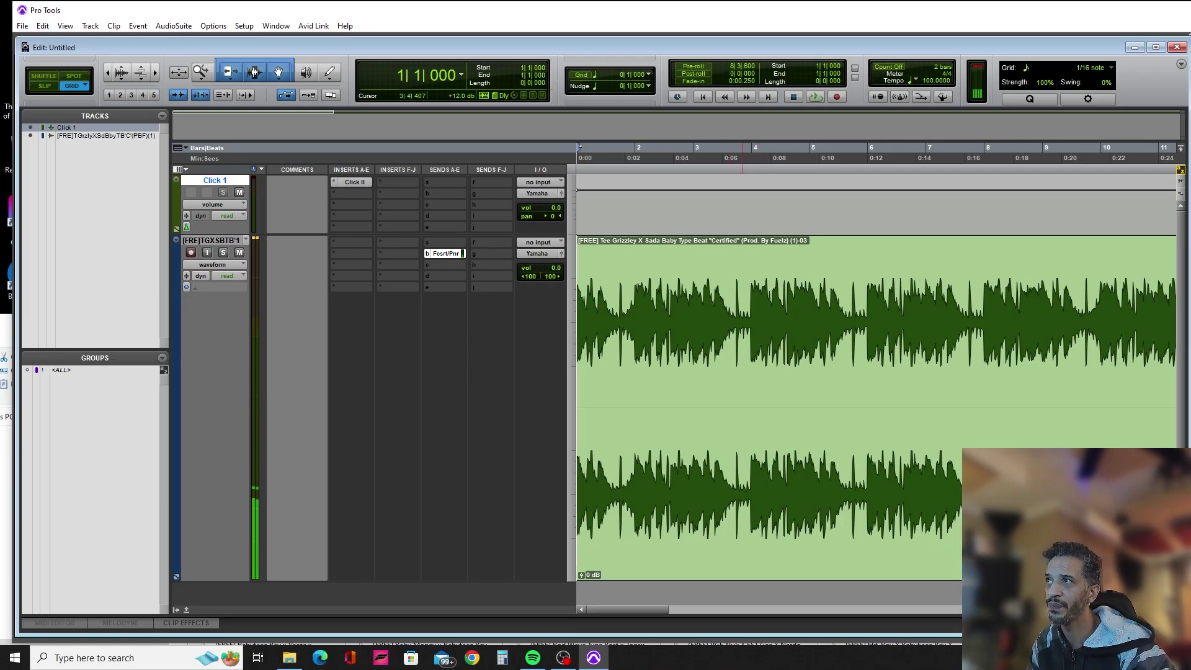
Examine the first bar's drum hits up close against the beat lines at 1|2|000 and 1|4|000.
{"action": "left_click", "coordinate": [442, 75]}
{"action": "left_click", "coordinate": [392, 76]}
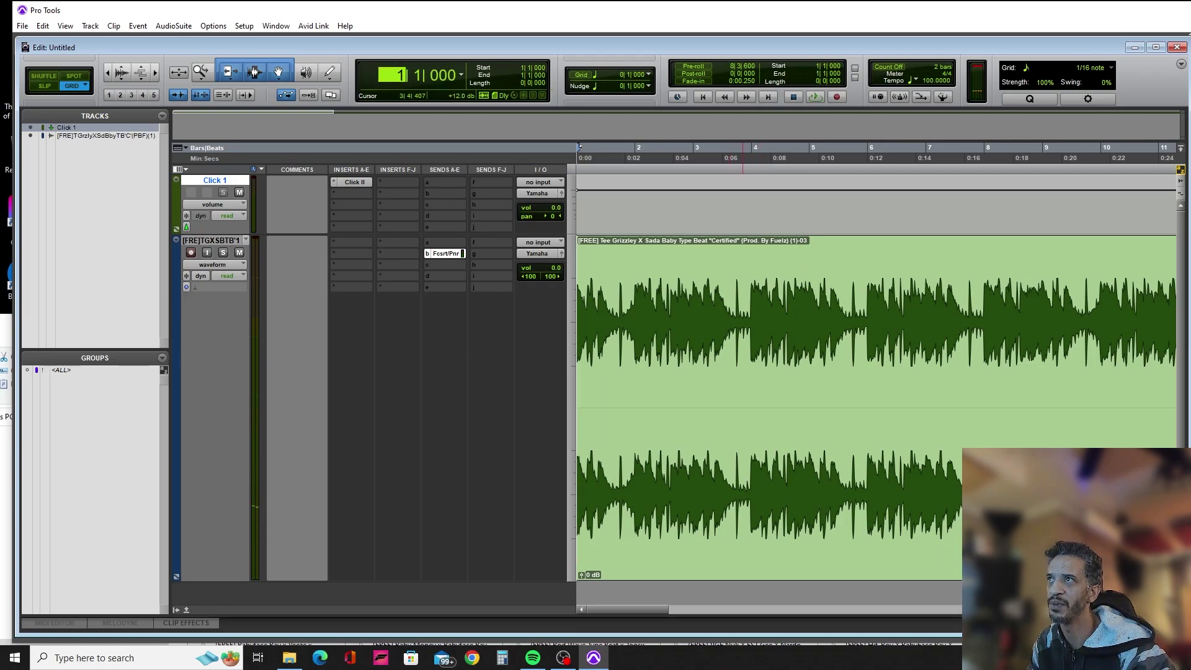
{"action": "left_click", "coordinate": [592, 204]}
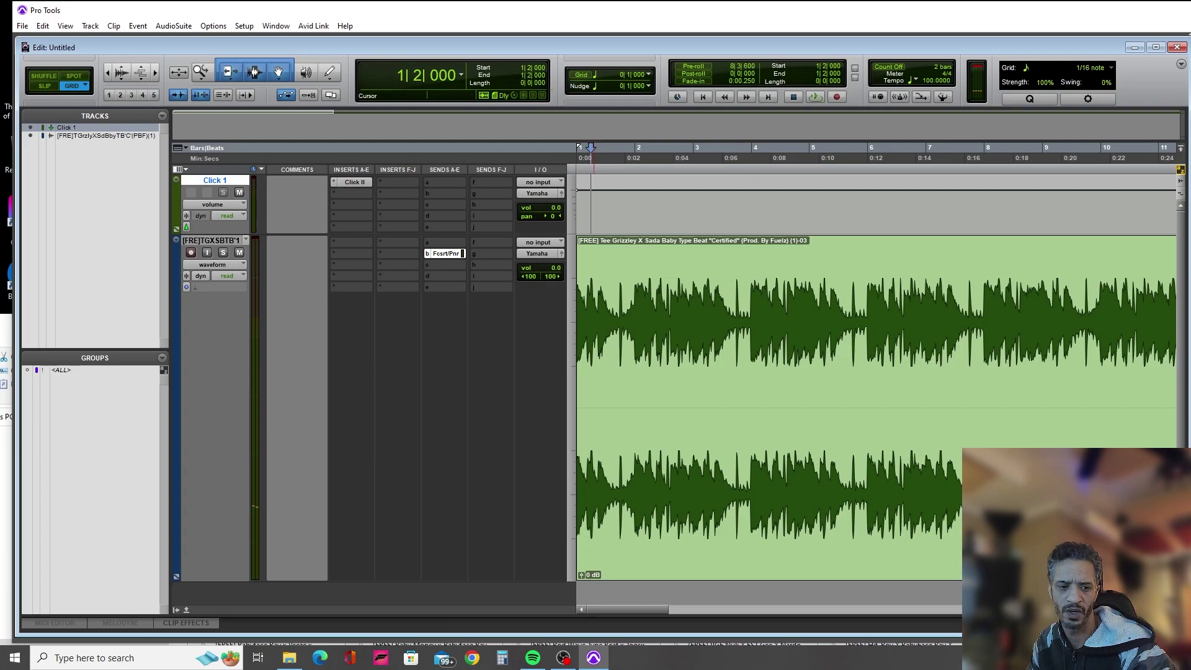
{"action": "key", "text": "t"}
{"action": "key", "text": "t"}
{"action": "key", "text": "t"}
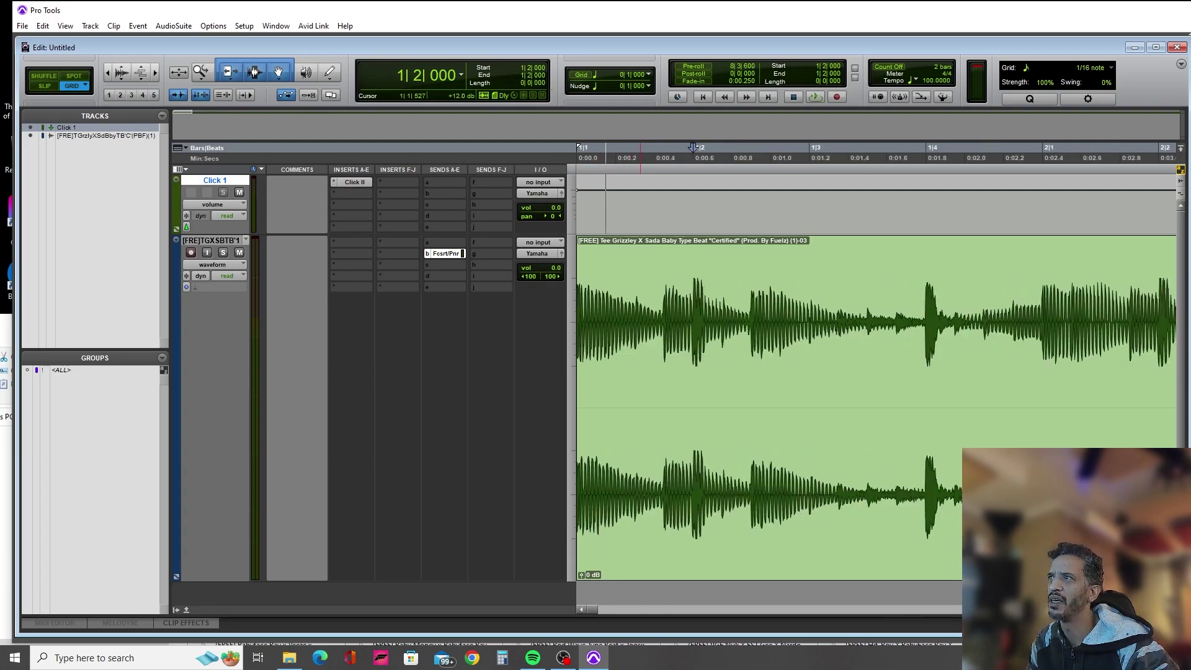
{"action": "key", "text": "r"}
{"action": "key", "text": "t"}
{"action": "key", "text": "ctrl+bracketleft"}
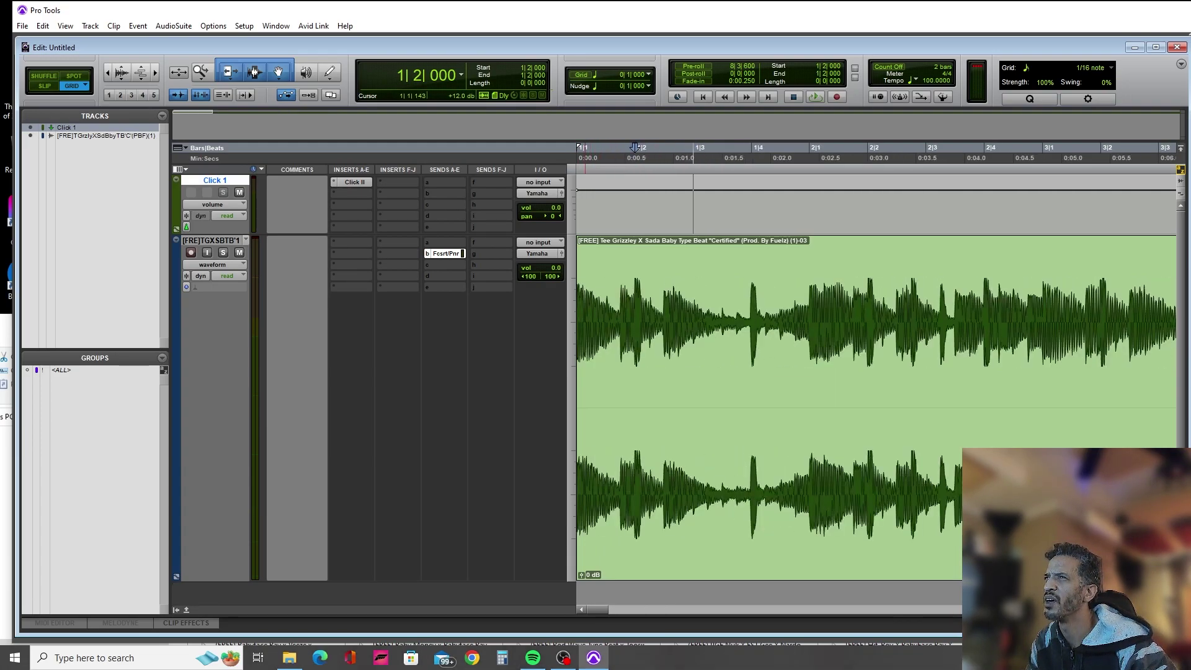
{"action": "key", "text": "shift+Return"}
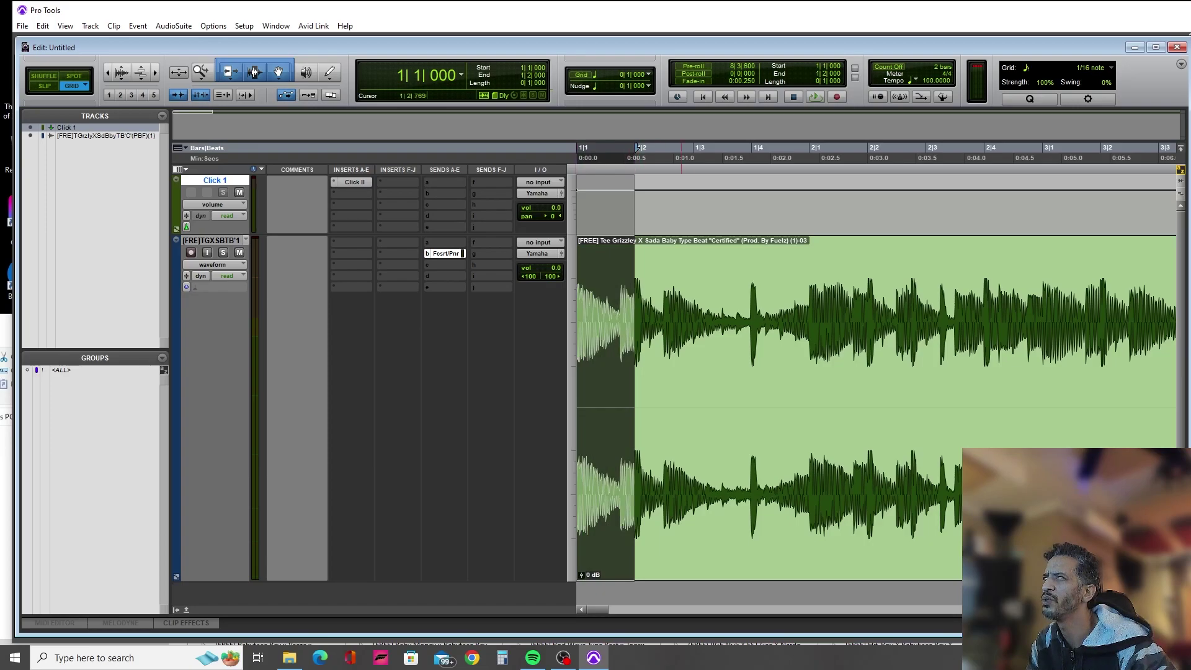
{"action": "left_click", "coordinate": [689, 322]}
{"action": "left_click", "coordinate": [752, 322]}
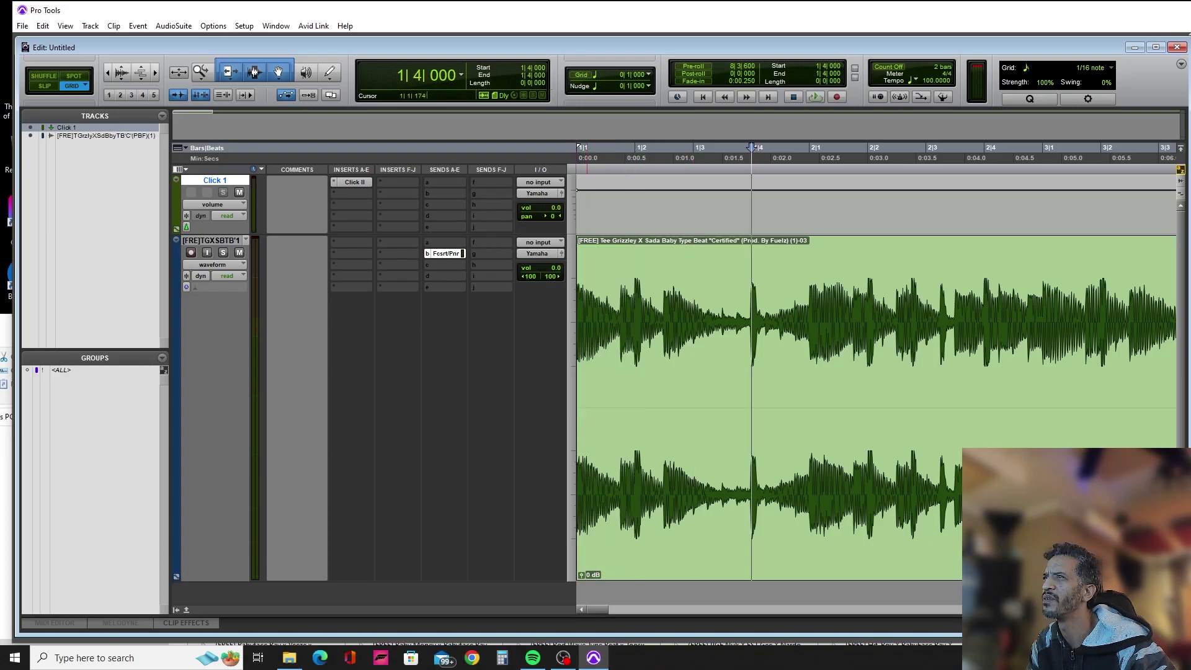
Switch the main time scale to Min:Secs and select the beat clip on its track.
{"action": "left_click", "coordinate": [204, 158]}
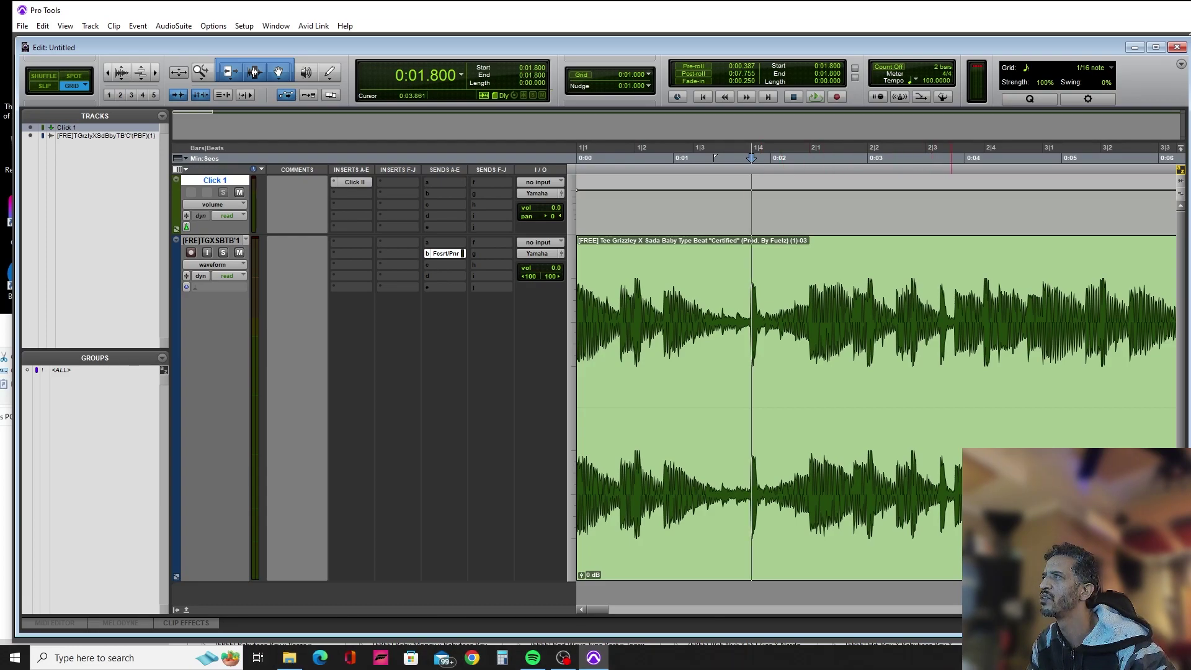
{"action": "key", "text": "r"}
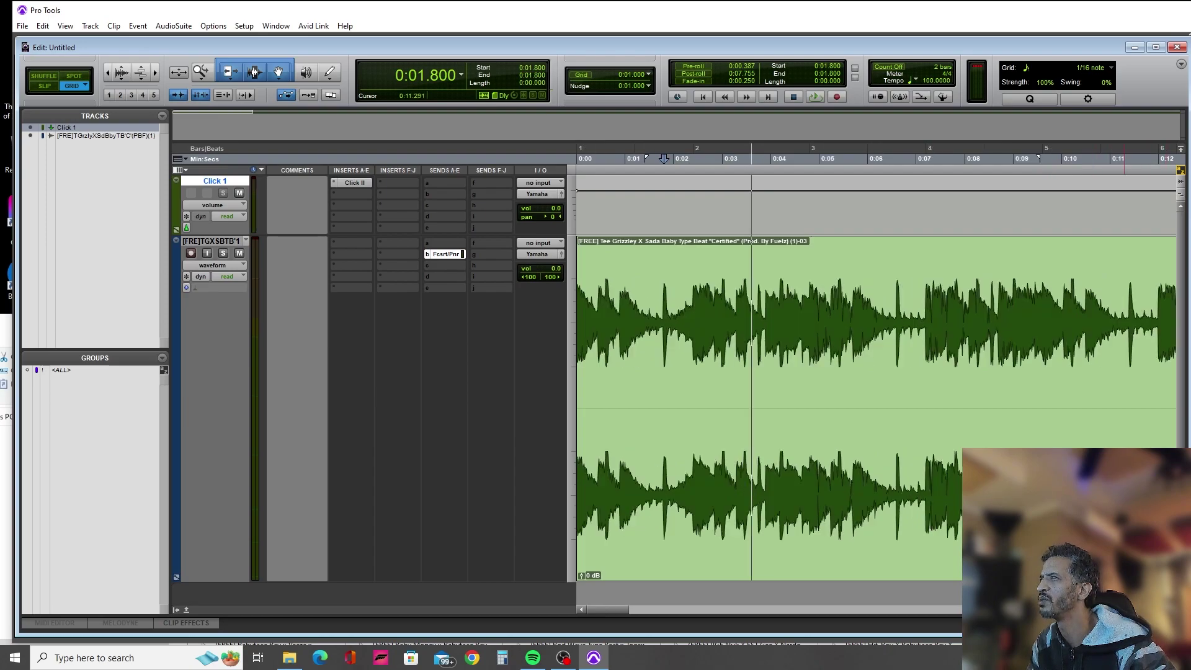
{"action": "key", "text": "ctrl+bracketleft"}
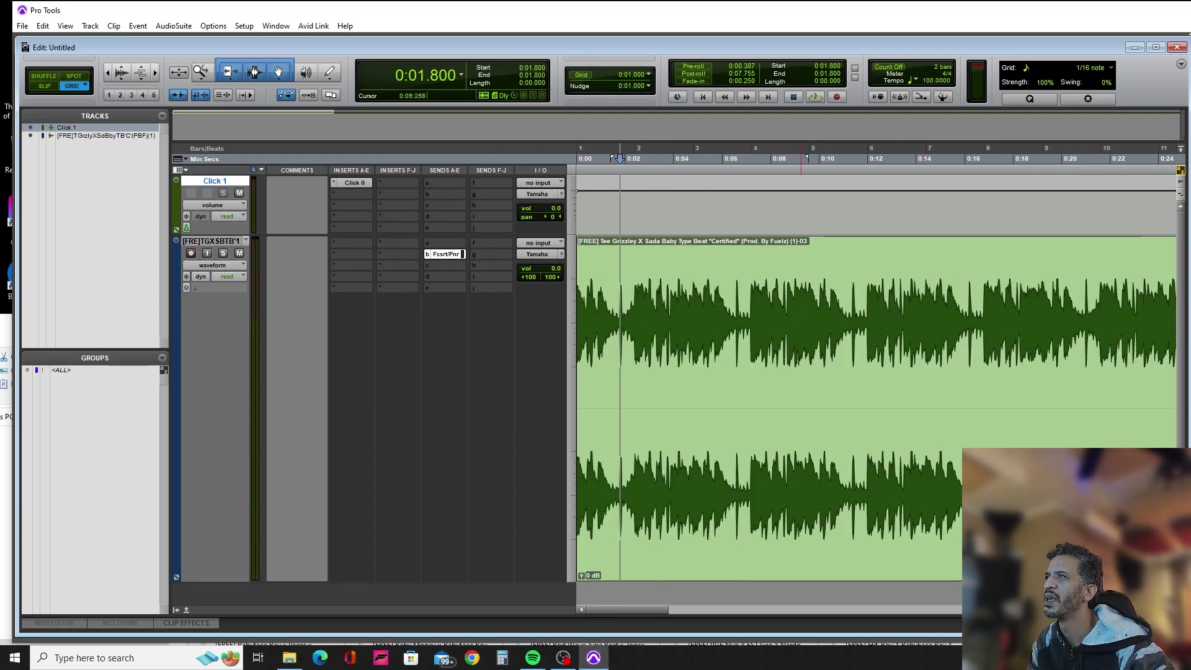
{"action": "key", "text": "ctrl+bracketright"}
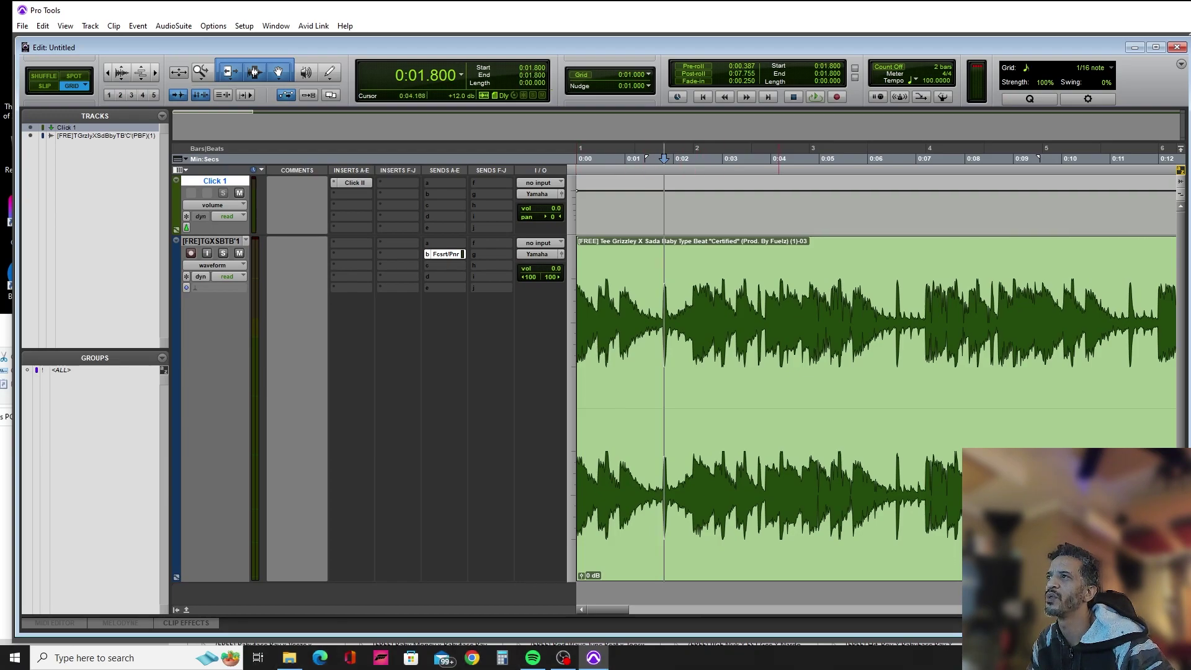
{"action": "left_click", "coordinate": [769, 205]}
{"action": "left_click", "coordinate": [663, 540]}
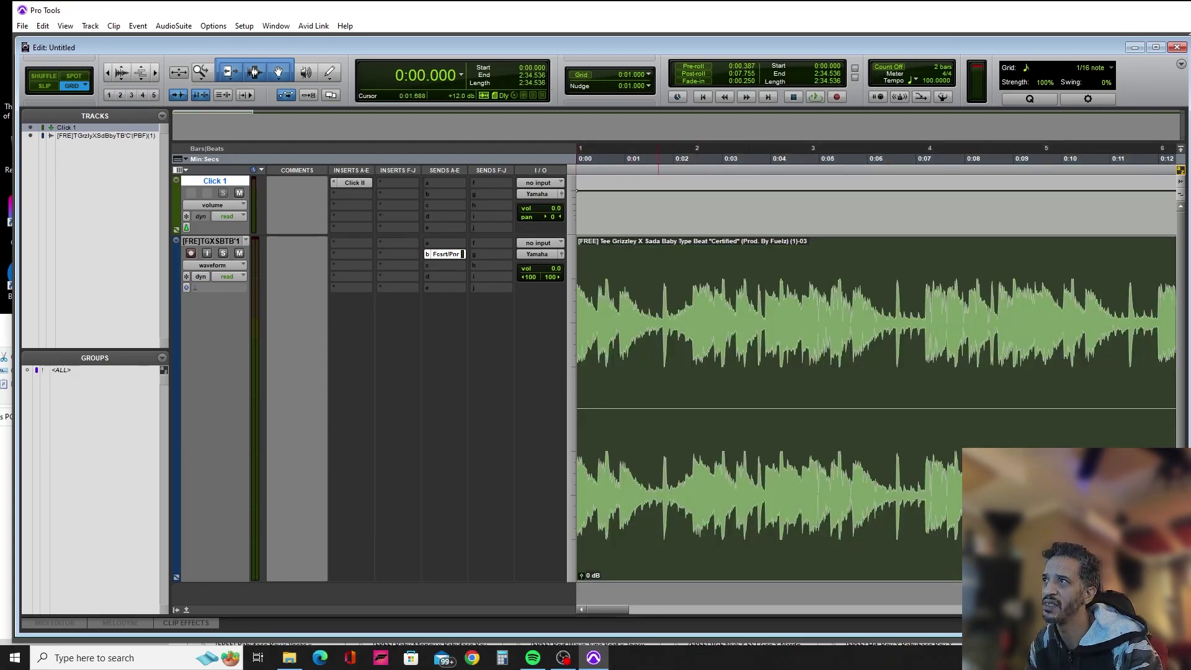
Audition the beat from 0:00.000 and compare its hits with the bar lines and the seconds.
{"action": "key", "text": "ctrl+bracketright"}
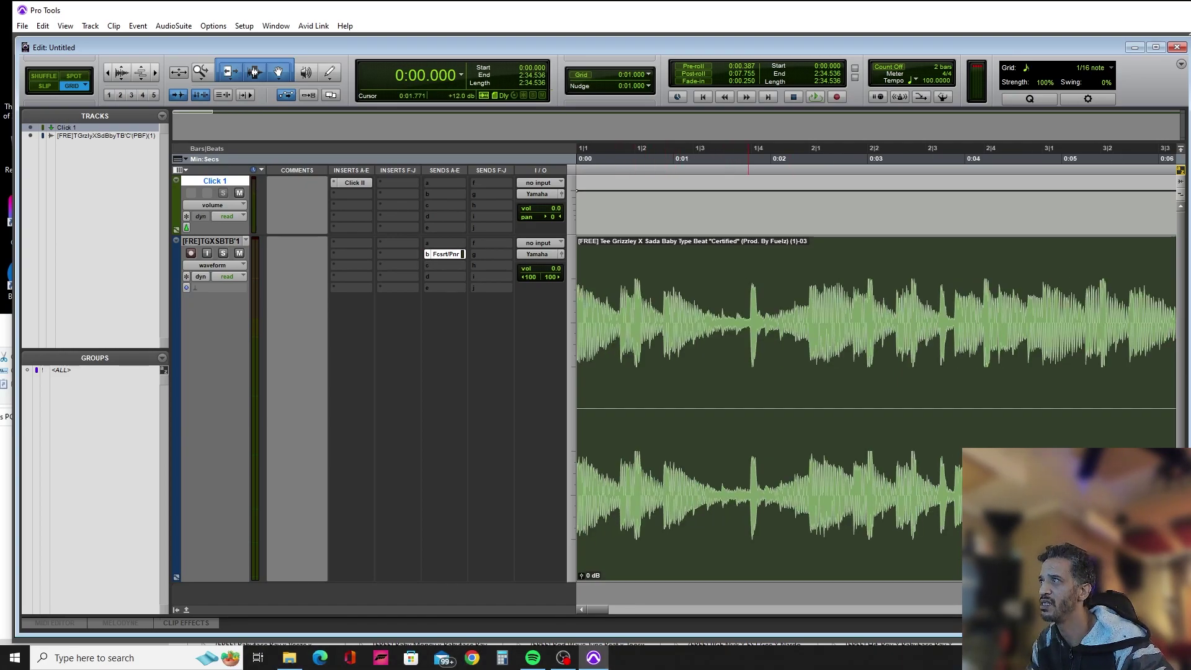
{"action": "key", "text": "space"}
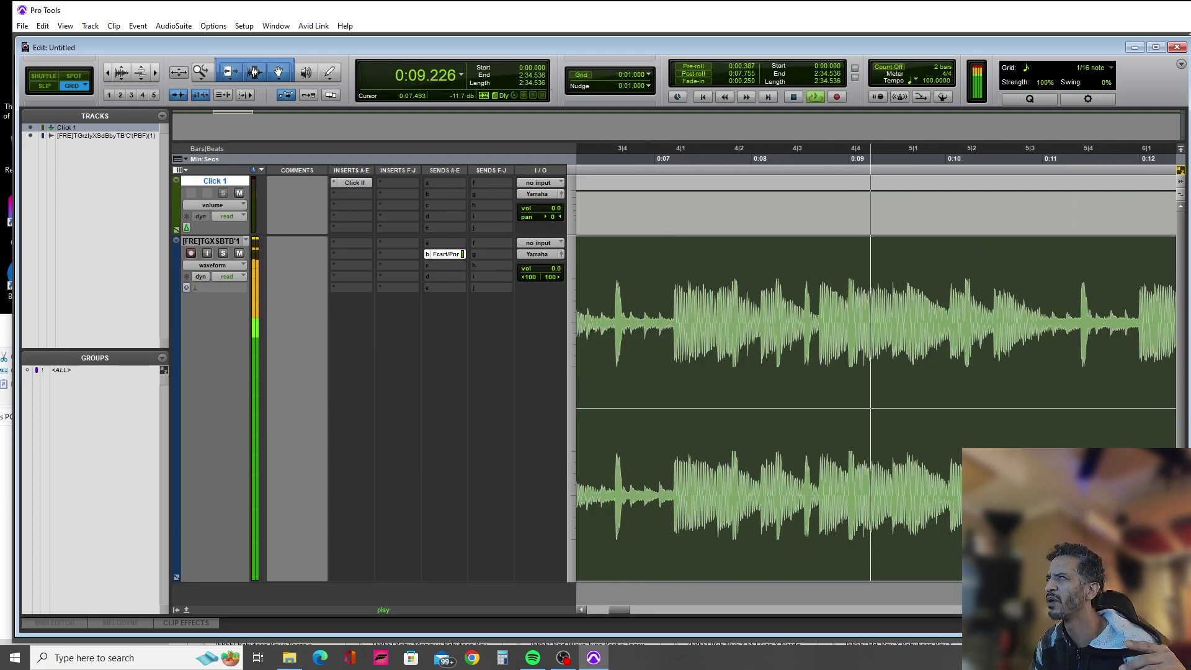
{"action": "key", "text": "space"}
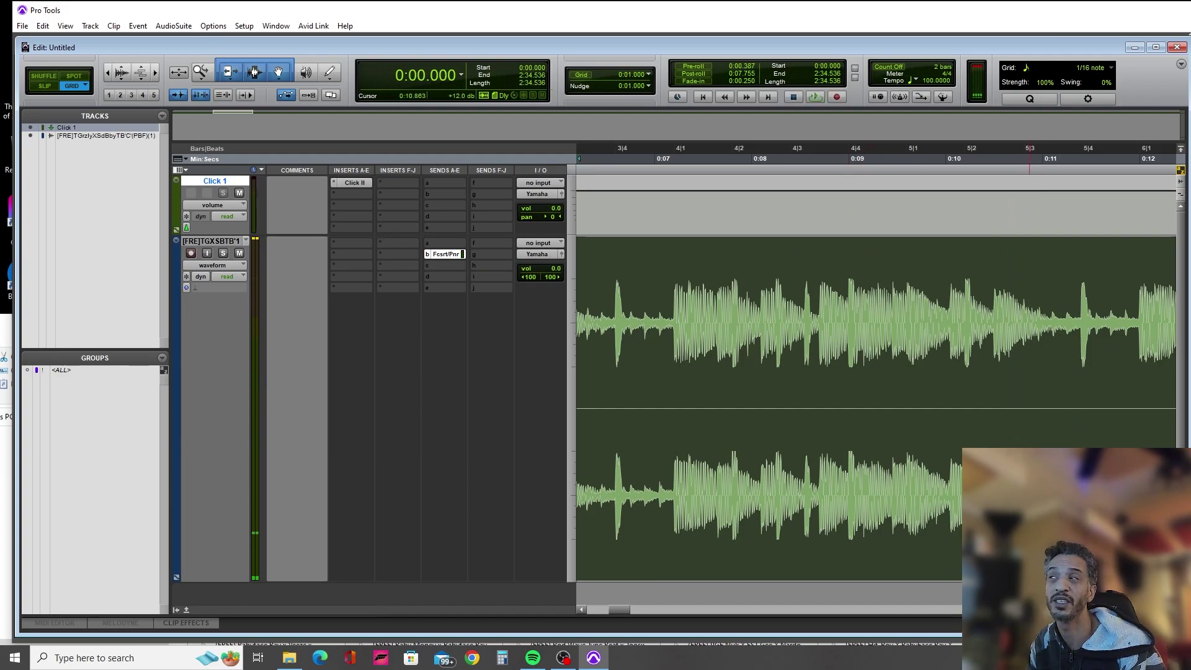
Set the session tempo to 120 BPM and return the edit cursor to the session start.
{"action": "left_click", "coordinate": [669, 323]}
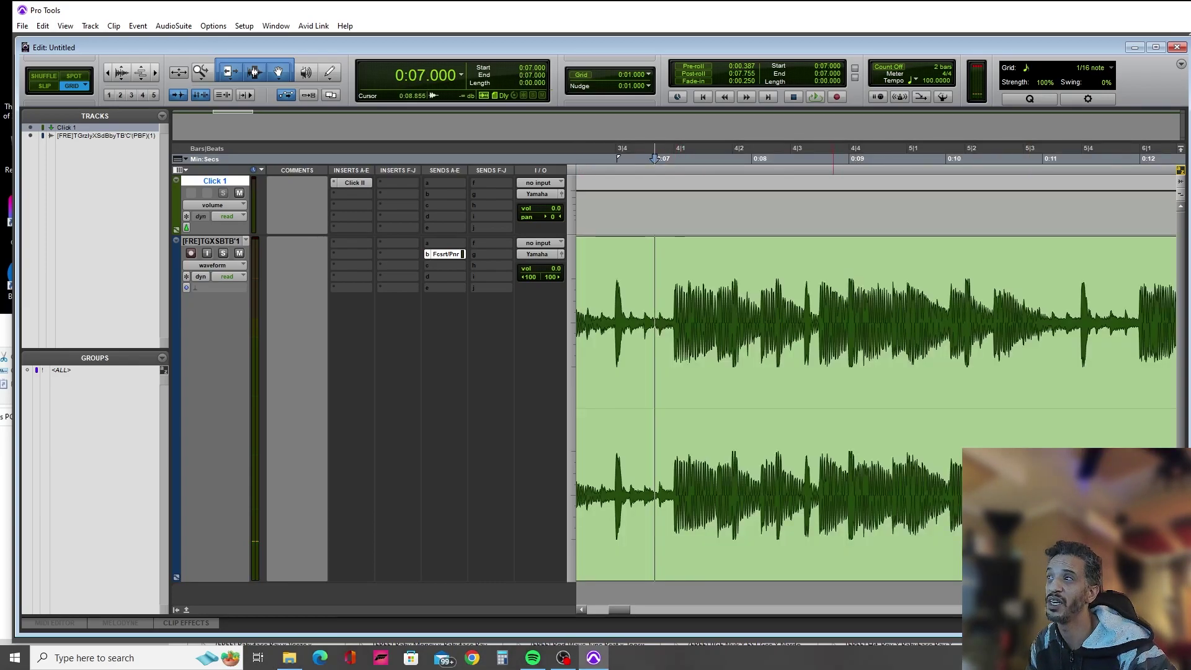
{"action": "left_click", "coordinate": [850, 322]}
{"action": "key", "text": "r"}
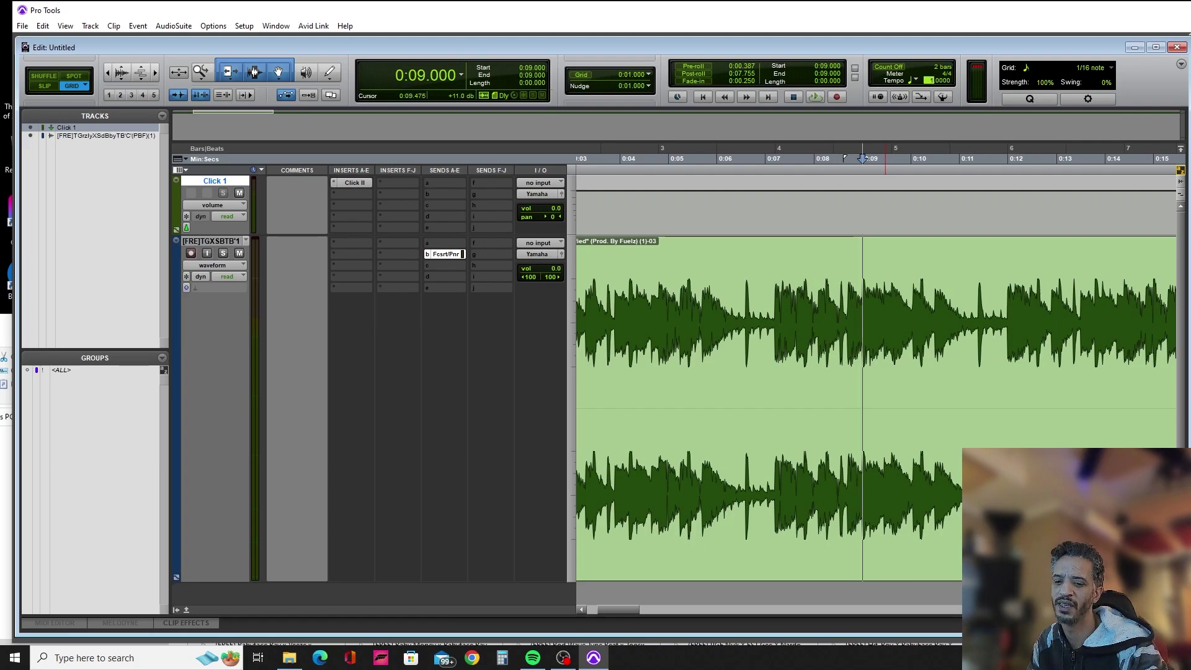
{"action": "key", "text": "Return"}
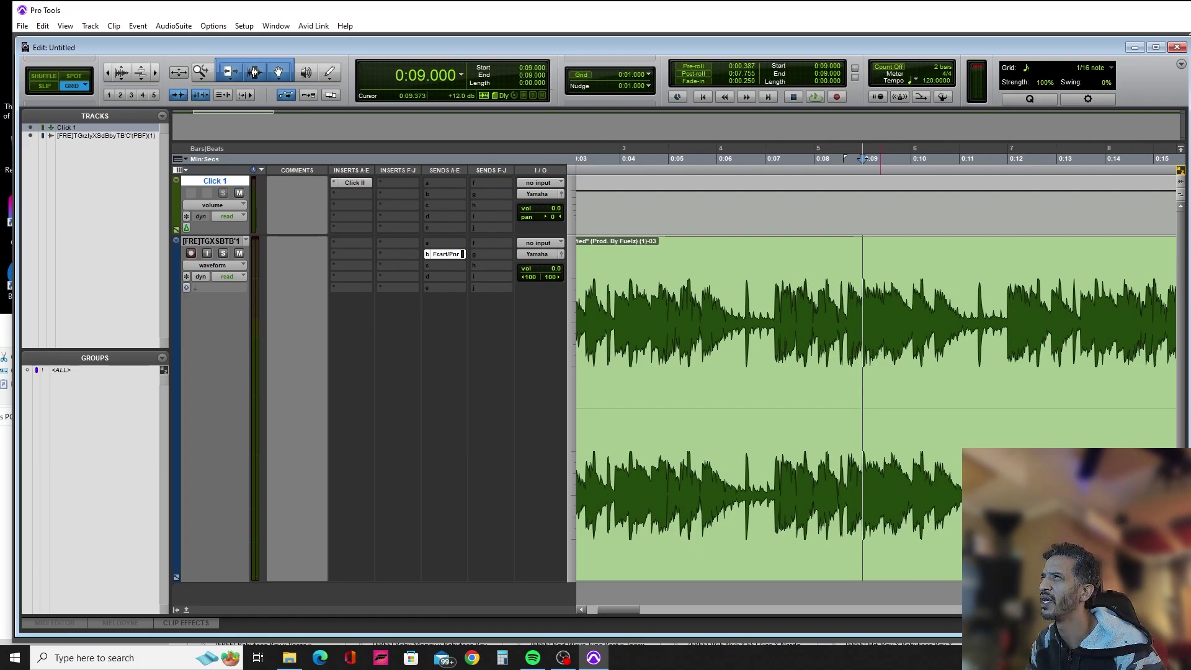
{"action": "key", "text": "Return"}
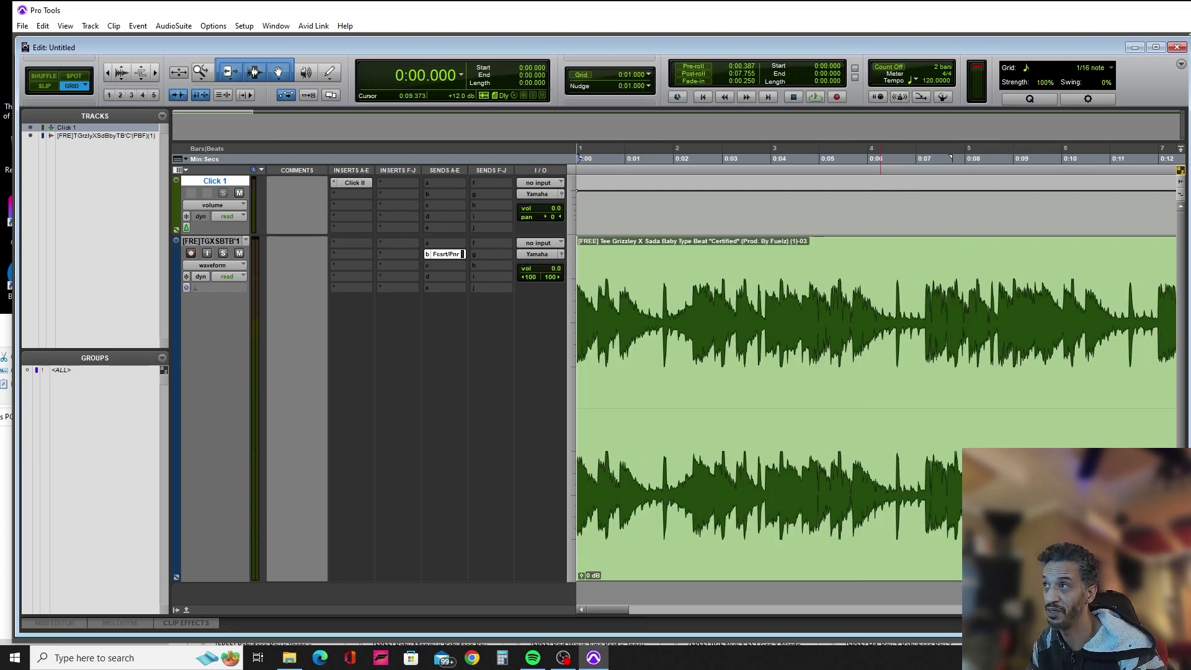
Audition the beat from the session start and compare the waveform up close with the bar lines and seconds.
{"action": "key", "text": "space"}
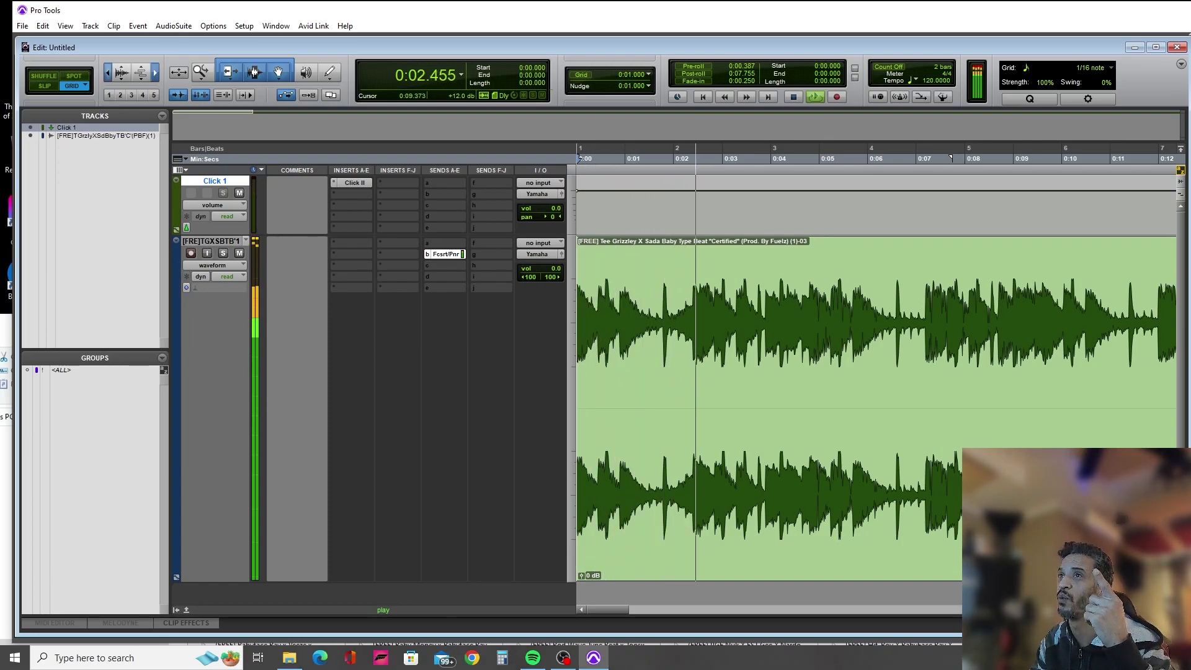
{"action": "key", "text": "ctrl+]"}
{"action": "key", "text": "ctrl+]"}
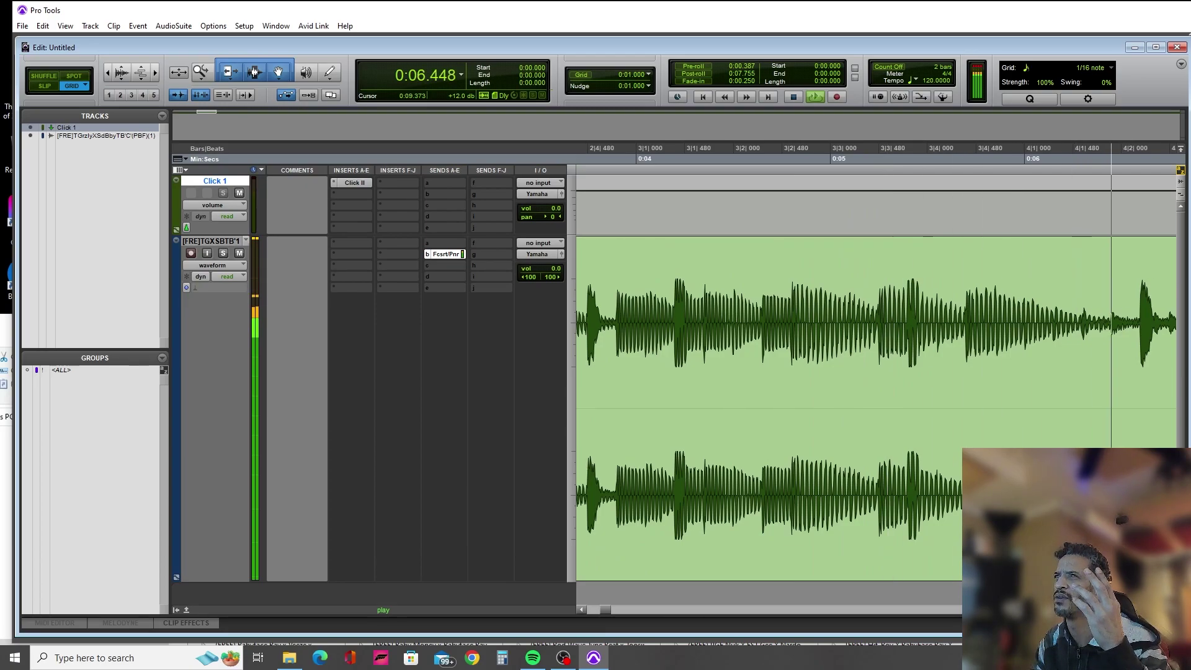
{"action": "key", "text": "ctrl+["}
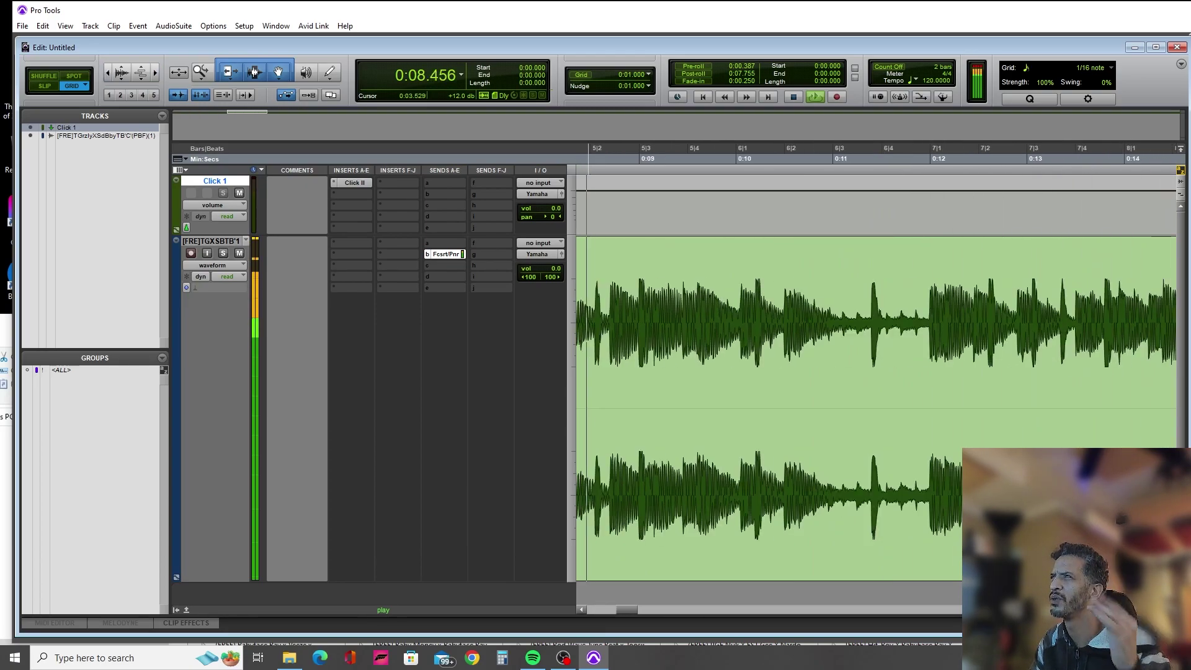
{"action": "key", "text": "space"}
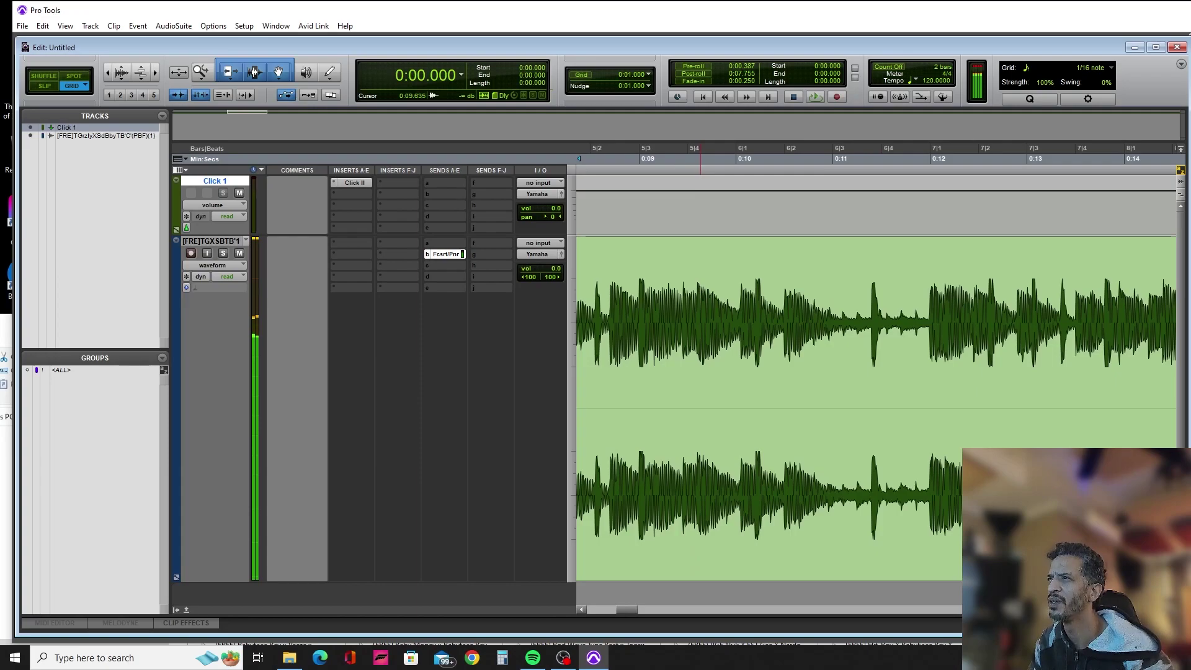
Switch to Slip mode, audition the beat around 0:08.964 and split the clip at 0:09.590.
{"action": "left_click", "coordinate": [700, 322]}
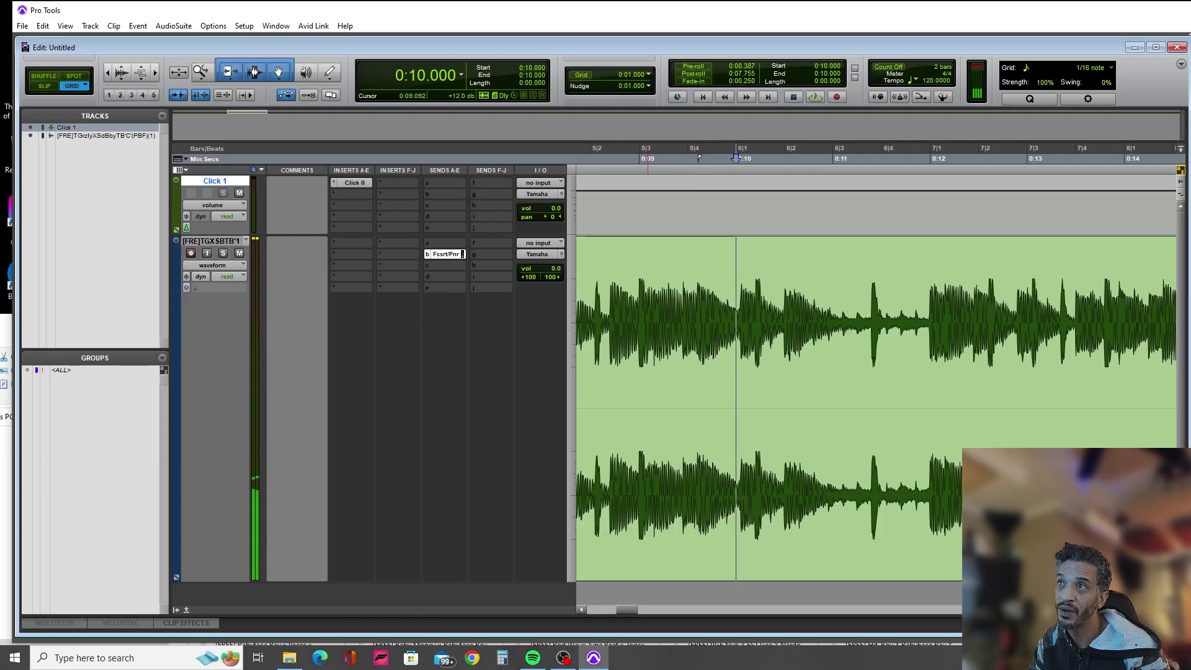
{"action": "key", "text": "F2"}
{"action": "left_click", "coordinate": [635, 323]}
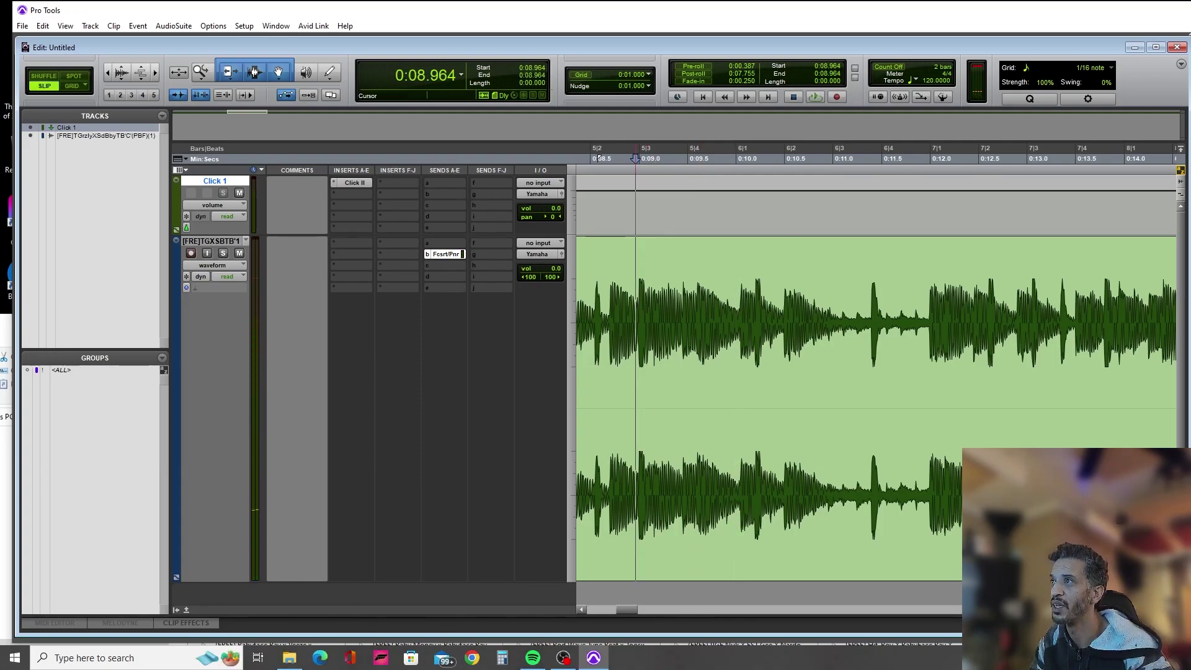
{"action": "key", "text": "space"}
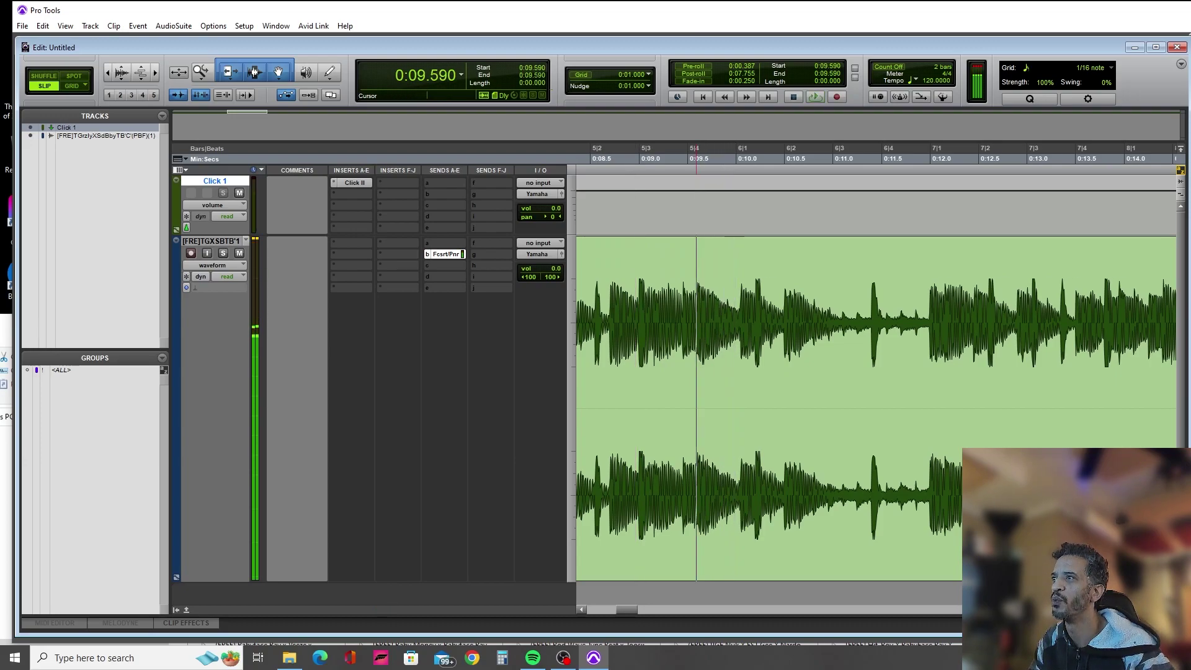
{"action": "key", "text": "b"}
Move the second part of the split beat so that it starts at about 0:14.731.
{"action": "left_click", "coordinate": [635, 494]}
{"action": "key", "text": "r"}
{"action": "key", "text": "r"}
{"action": "key", "text": "r"}
{"action": "key", "text": "t"}
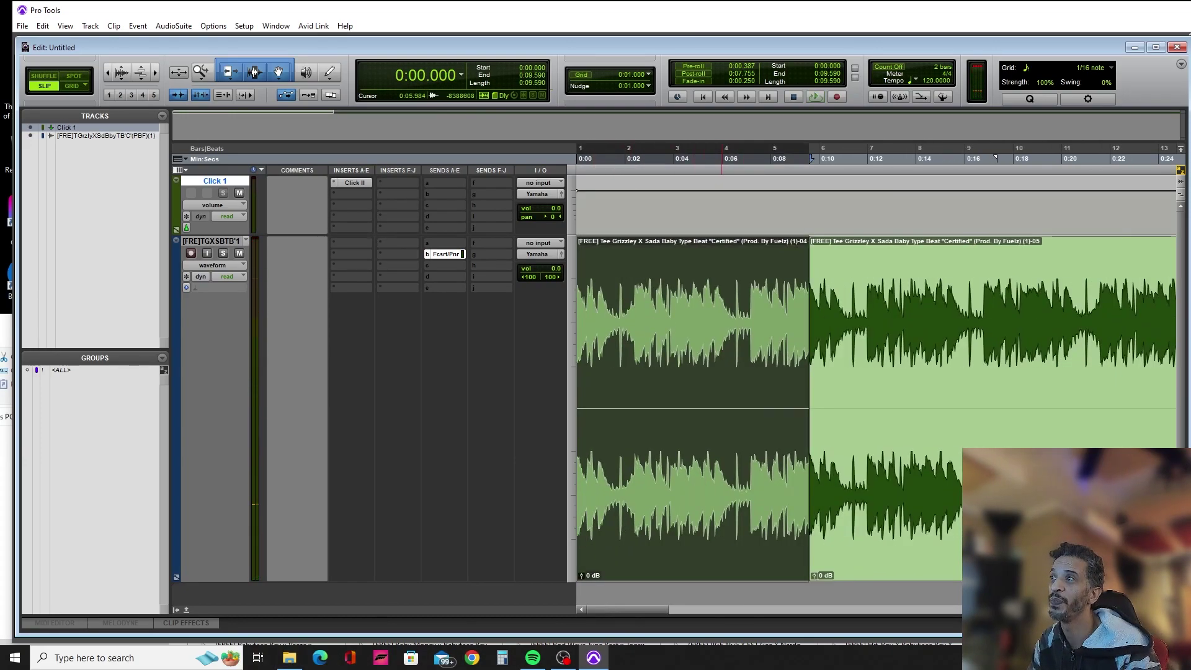
{"action": "left_click_drag", "start_coordinate": [832, 494], "coordinate": [957, 495]}
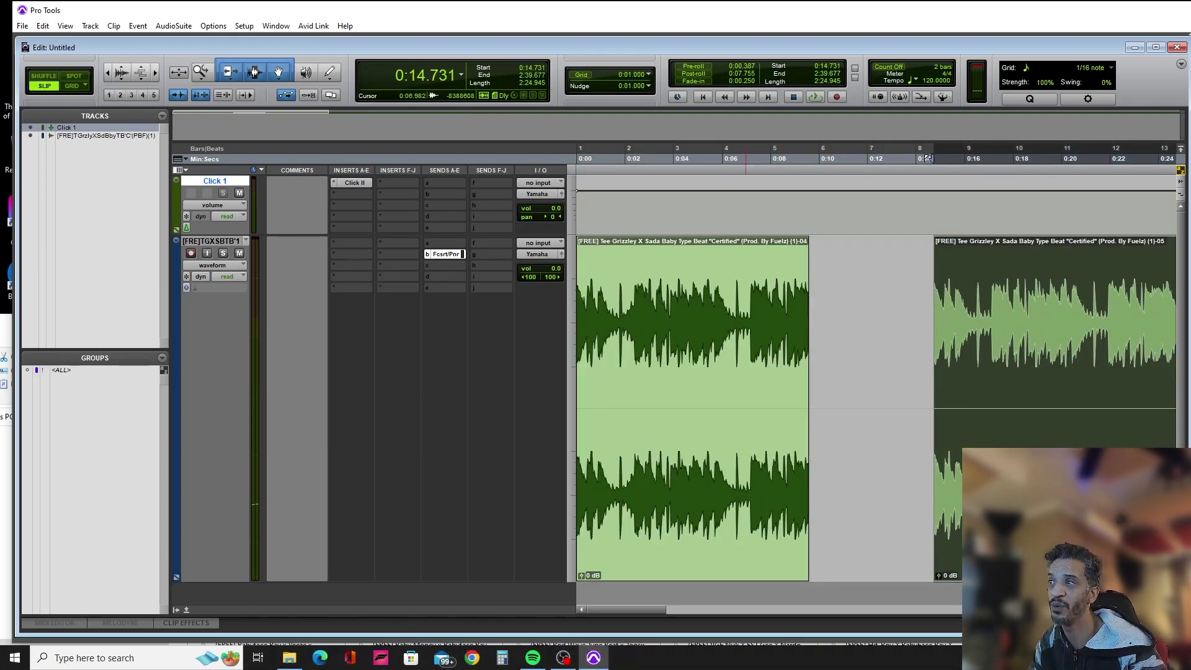
Select the first clip at the session start and audition it.
{"action": "left_click", "coordinate": [714, 494]}
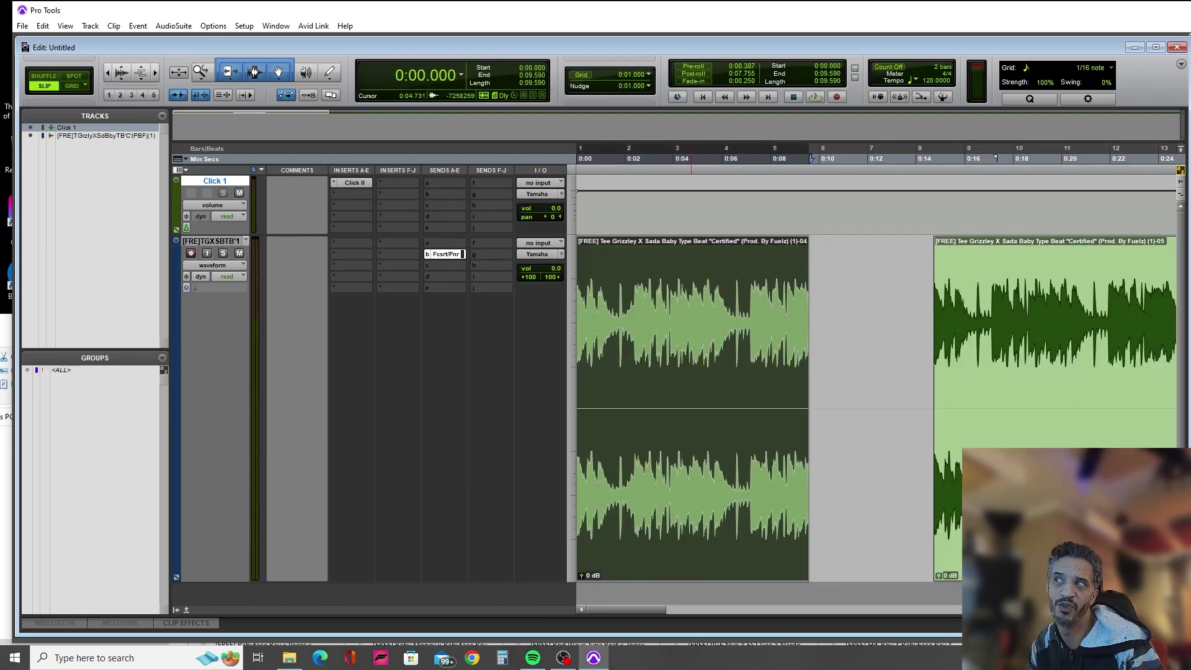
{"action": "key", "text": "space"}
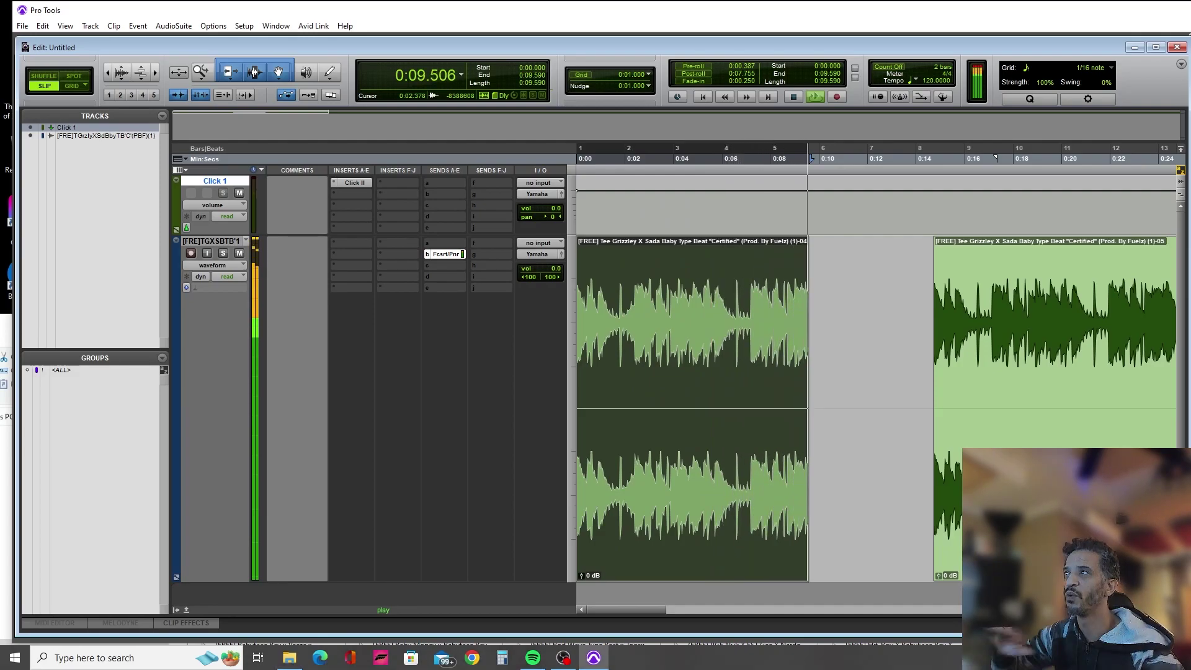
{"action": "key", "text": "space"}
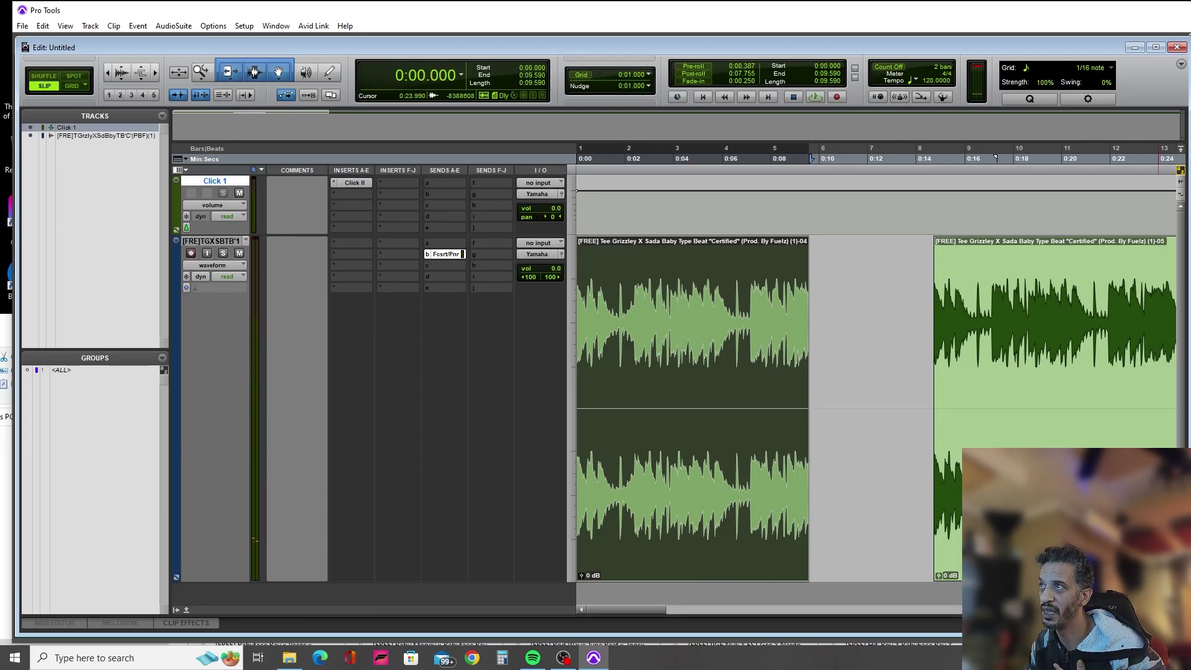
Trim the end of the first clip to about 0:09.411 and select its opening stretch up to about 0:08.056.
{"action": "left_click_drag", "start_coordinate": [773, 178], "coordinate": [577, 323]}
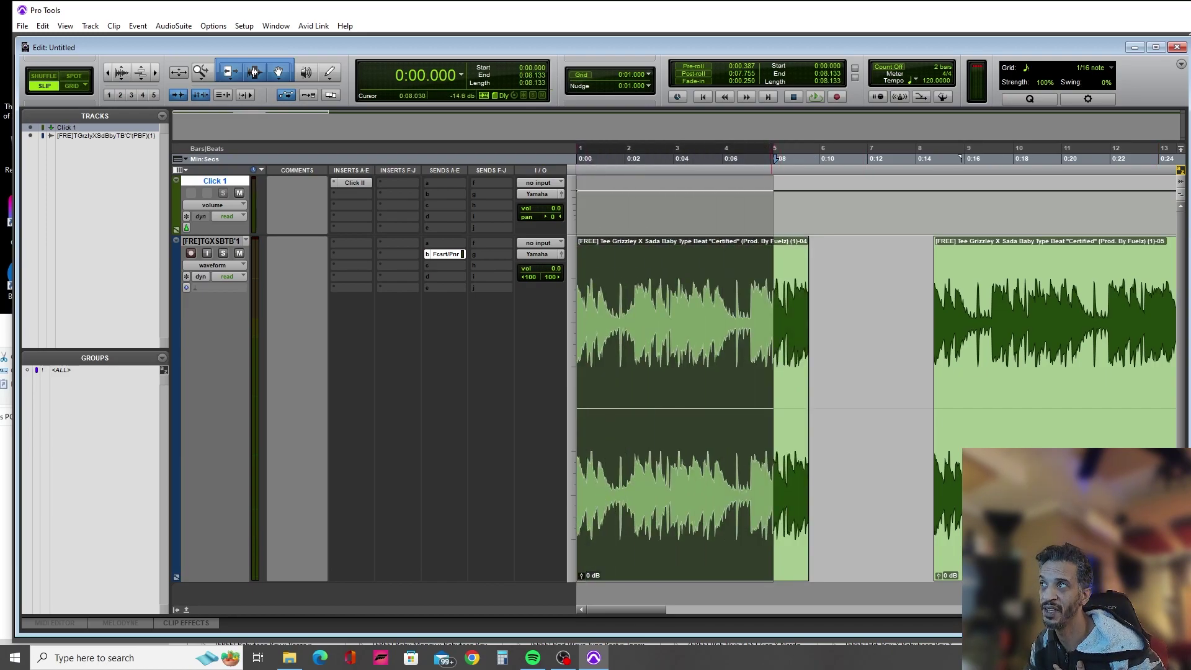
{"action": "left_click", "coordinate": [805, 323]}
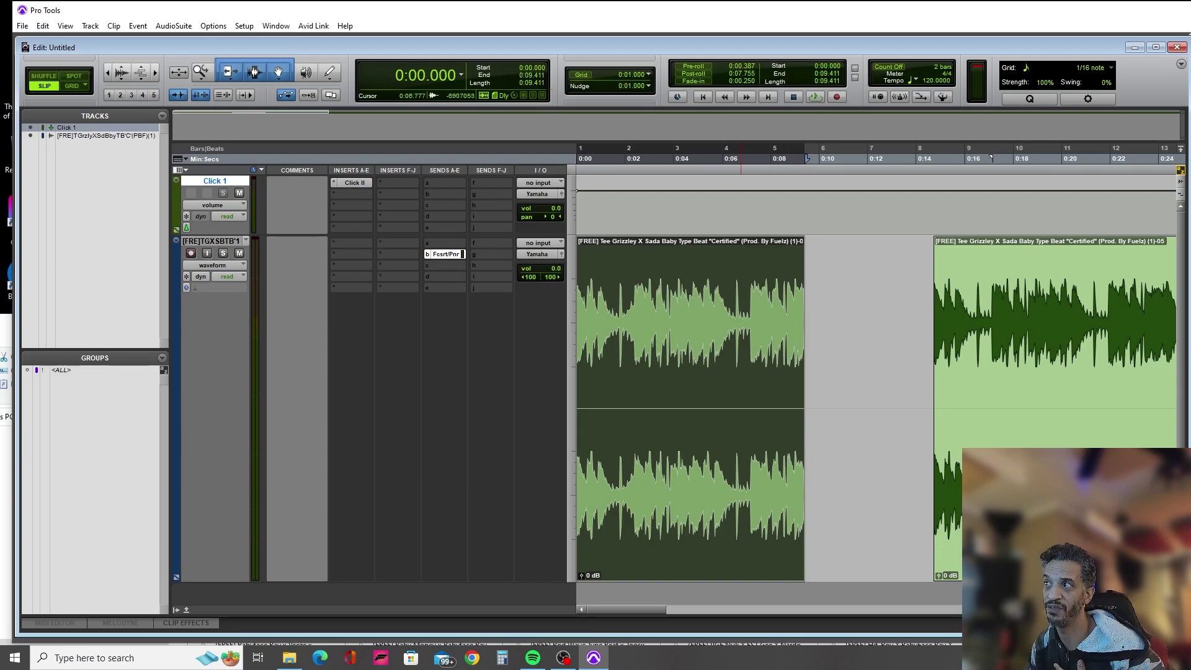
{"action": "left_click_drag", "start_coordinate": [773, 323], "coordinate": [578, 322]}
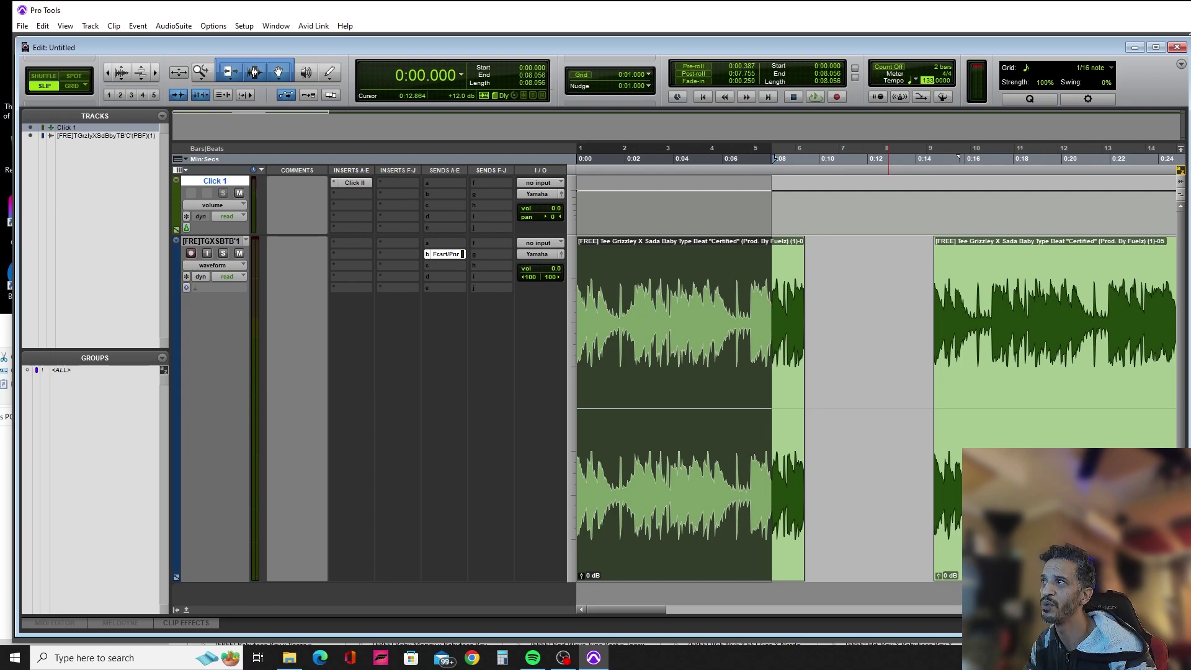
Place the edit cursor at 0:07.110 in the first clip and set the session tempo to 107 BPM.
{"action": "left_click", "coordinate": [750, 322]}
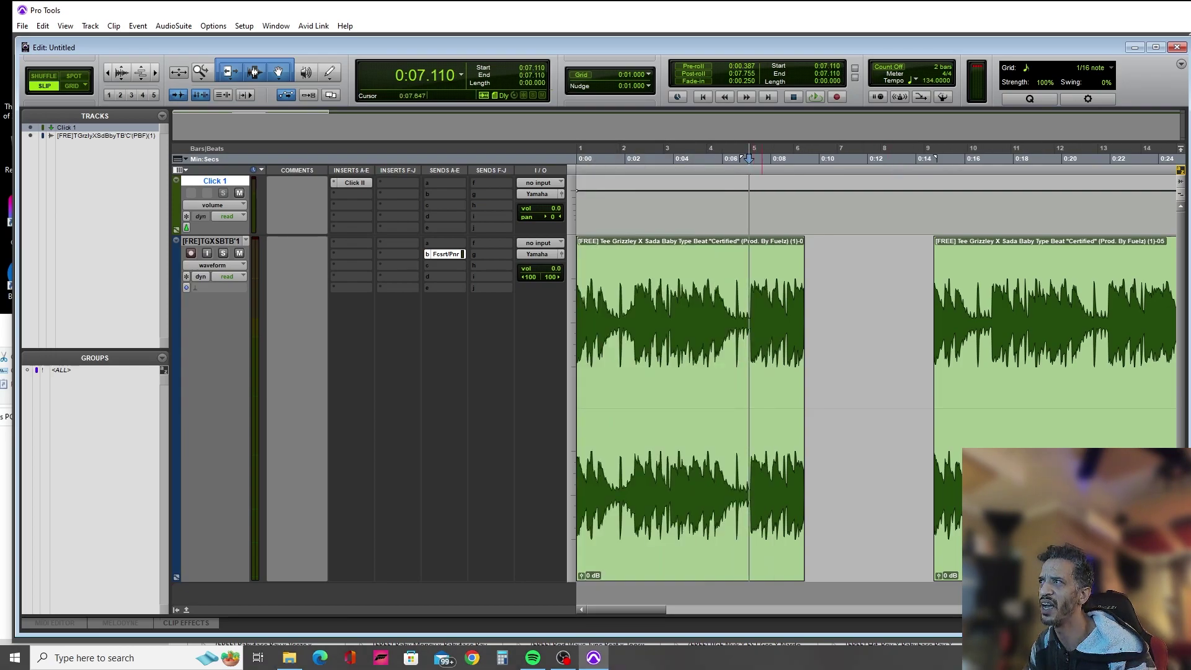
{"action": "left_click_drag", "start_coordinate": [927, 81], "coordinate": [928, 93]}
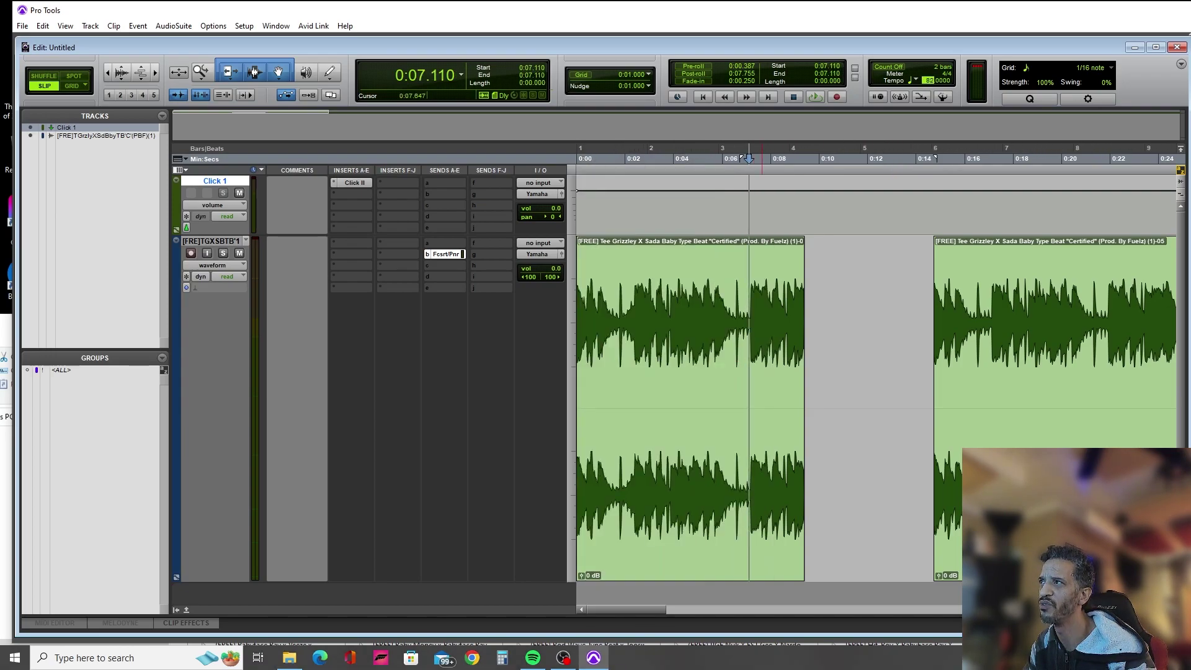
{"action": "type", "text": "125132"}
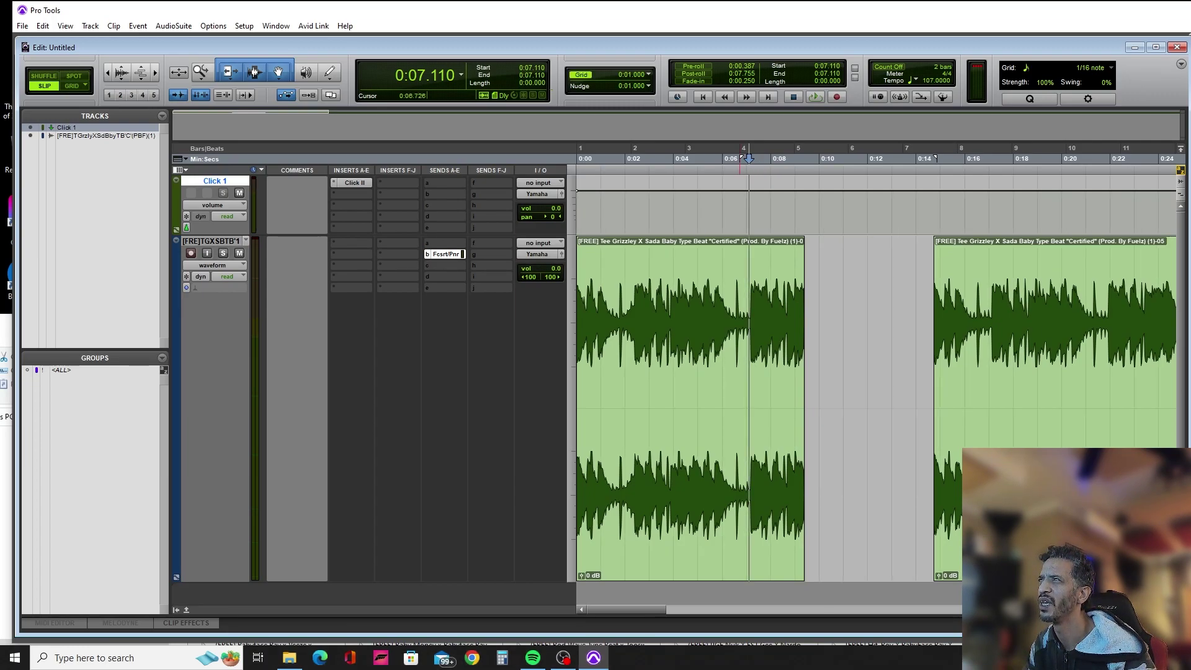
Set the session tempo to 103 BPM with the first clip's end in close view, and lower the Click 1 volume to -3.3 dB.
{"action": "left_click", "coordinate": [935, 158]}
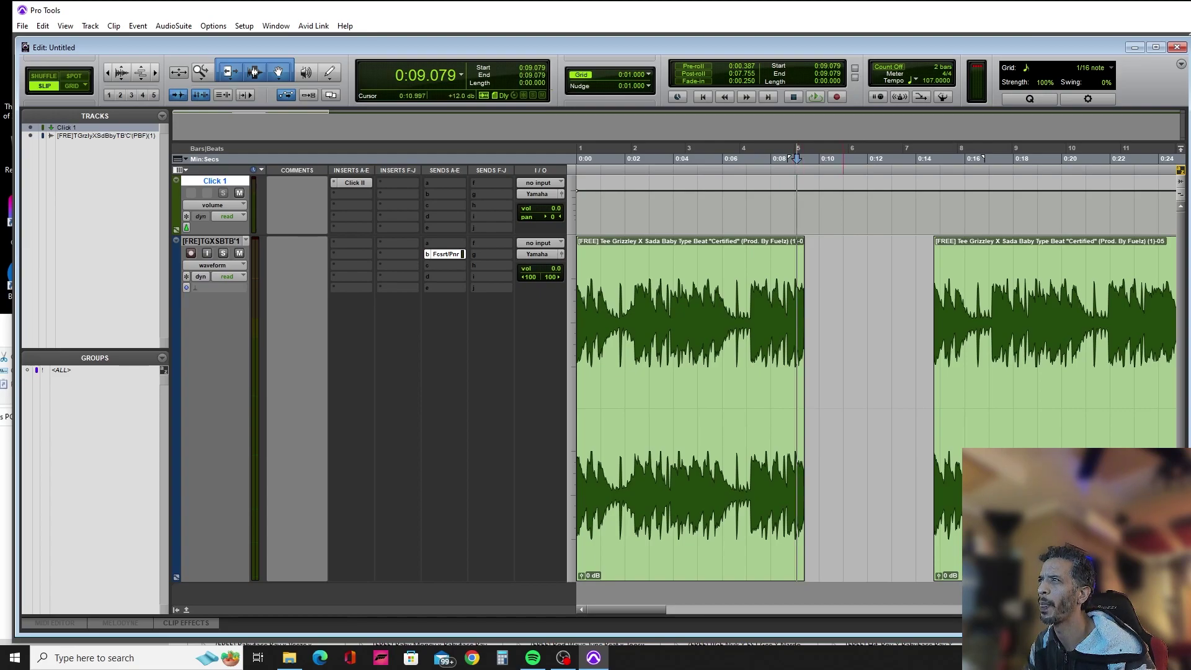
{"action": "key", "text": "t"}
{"action": "key", "text": "t"}
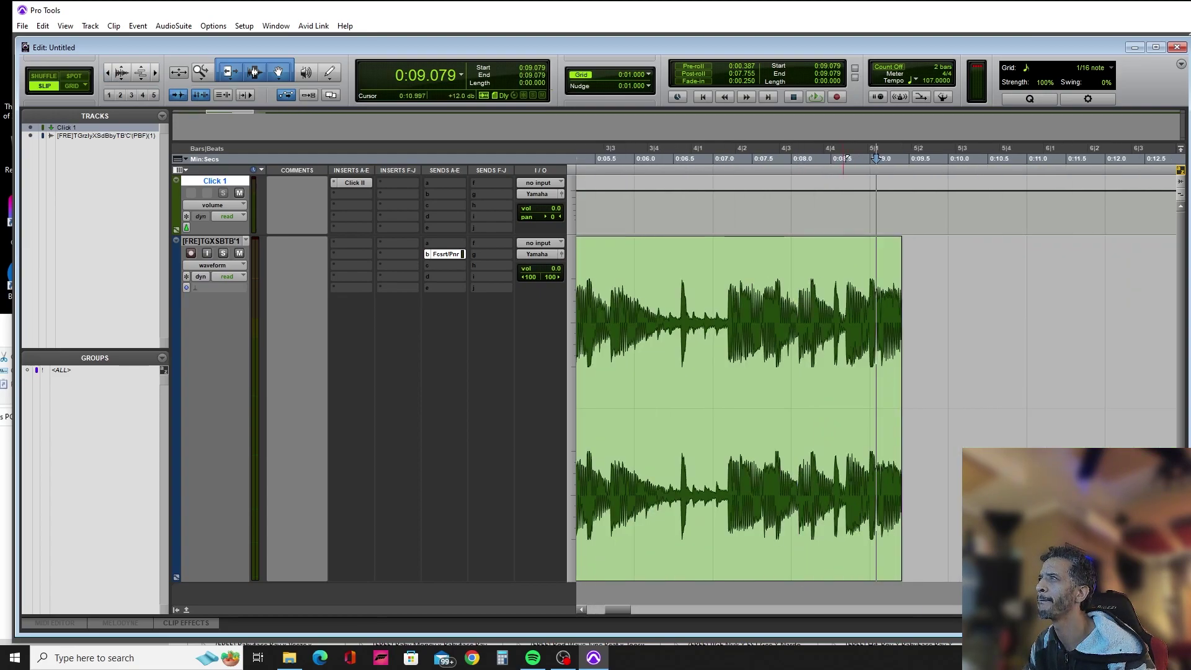
{"action": "left_click_drag", "start_coordinate": [928, 80], "coordinate": [928, 95]}
{"action": "left_click_drag", "start_coordinate": [902, 190], "coordinate": [902, 194]}
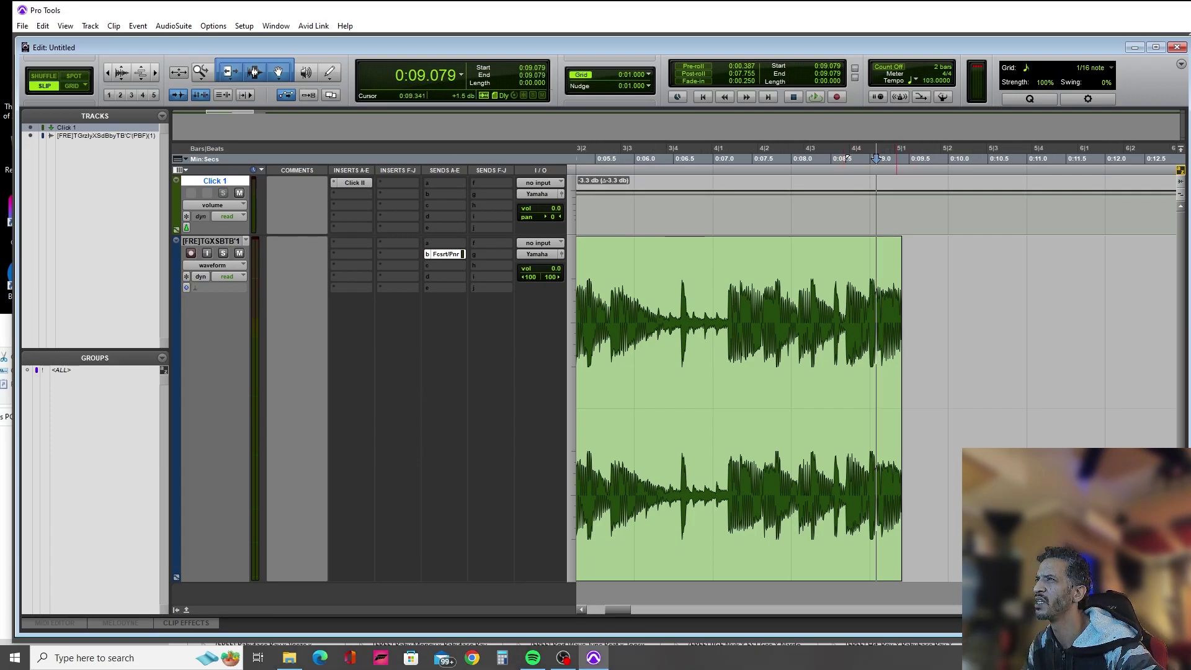
Switch the main time scale to Bars|Beats and set the session tempo to 102 BPM to line bar 5 up with the first clip's end.
{"action": "left_click", "coordinate": [898, 148]}
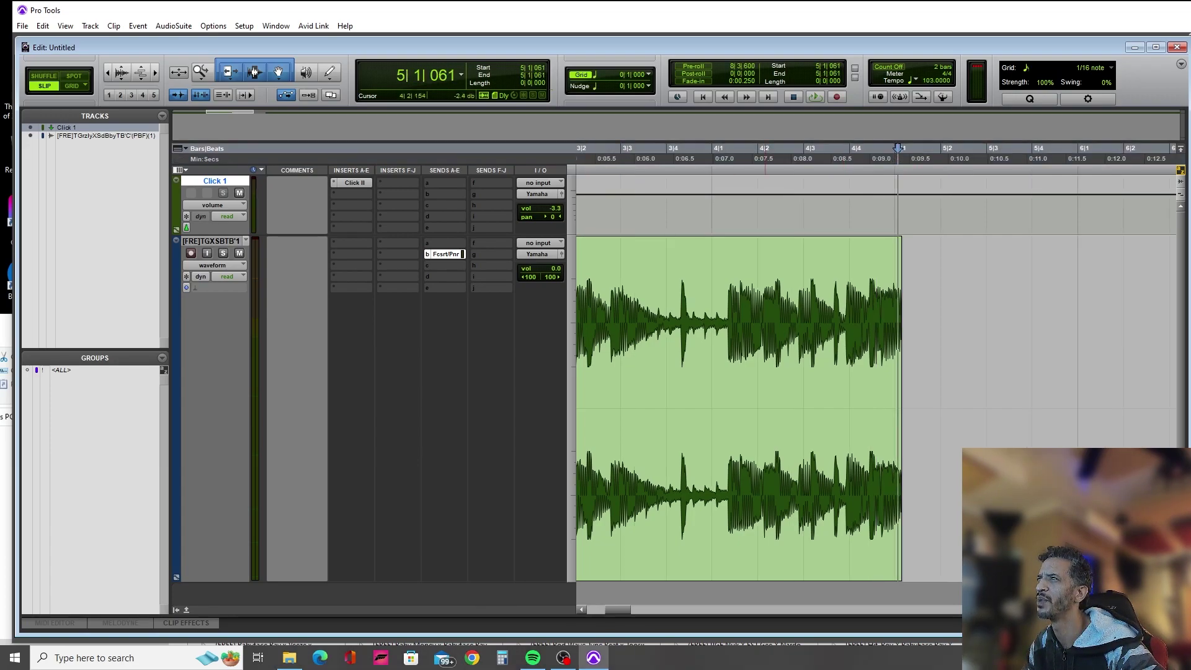
{"action": "left_click", "coordinate": [898, 149]}
{"action": "left_click_drag", "start_coordinate": [928, 81], "coordinate": [928, 85]}
{"action": "left_click_drag", "start_coordinate": [933, 412], "coordinate": [930, 412]}
{"action": "left_click", "coordinate": [923, 152]}
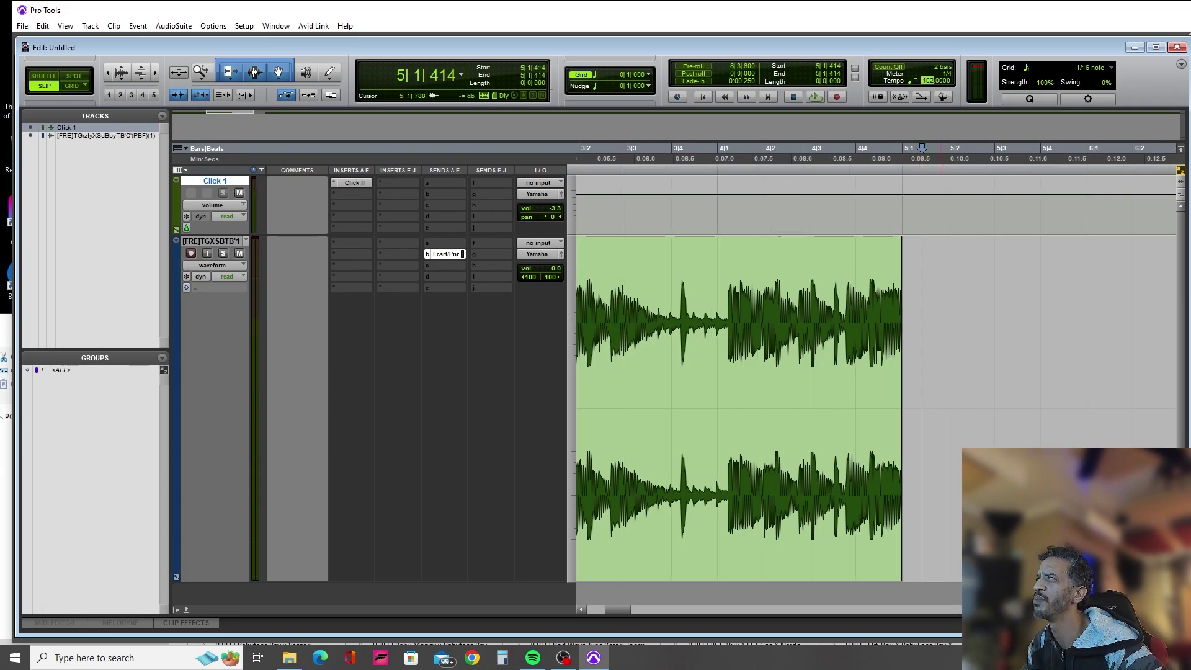
Select the first clip up to the start of bar 5 and audition it against the bar lines.
{"action": "left_click", "coordinate": [855, 541]}
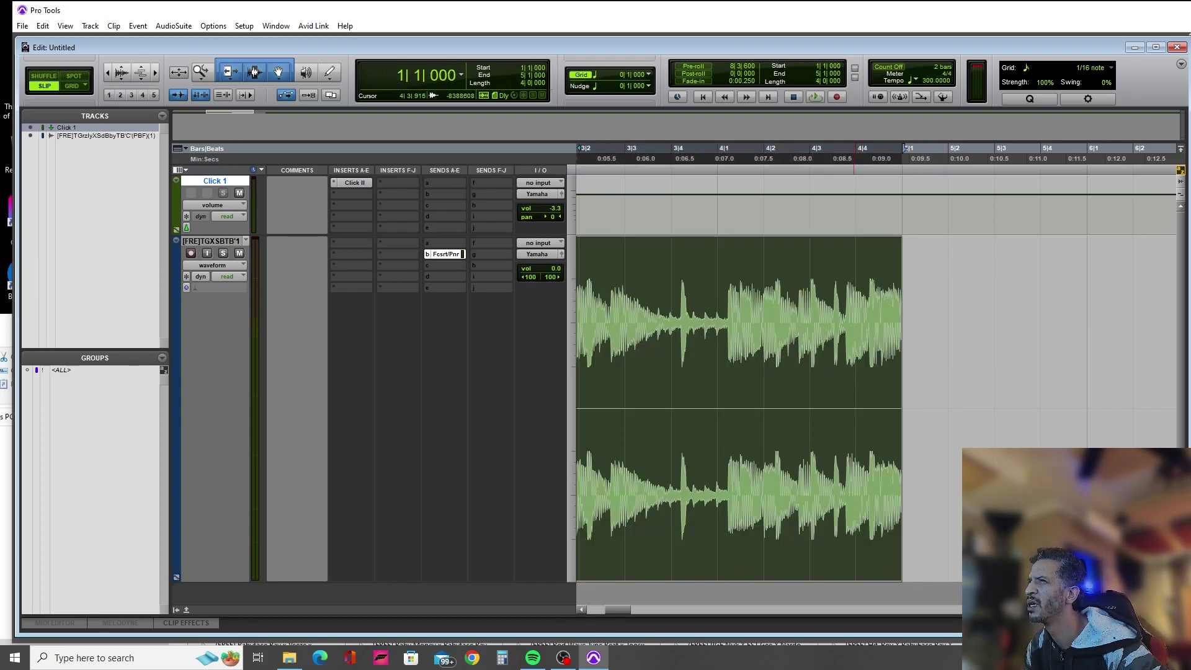
{"action": "key", "text": "r"}
{"action": "key", "text": "r"}
{"action": "key", "text": "r"}
{"action": "key", "text": "t"}
{"action": "key", "text": "t"}
{"action": "left_click_drag", "start_coordinate": [907, 186], "coordinate": [577, 260]}
{"action": "key", "text": "space"}
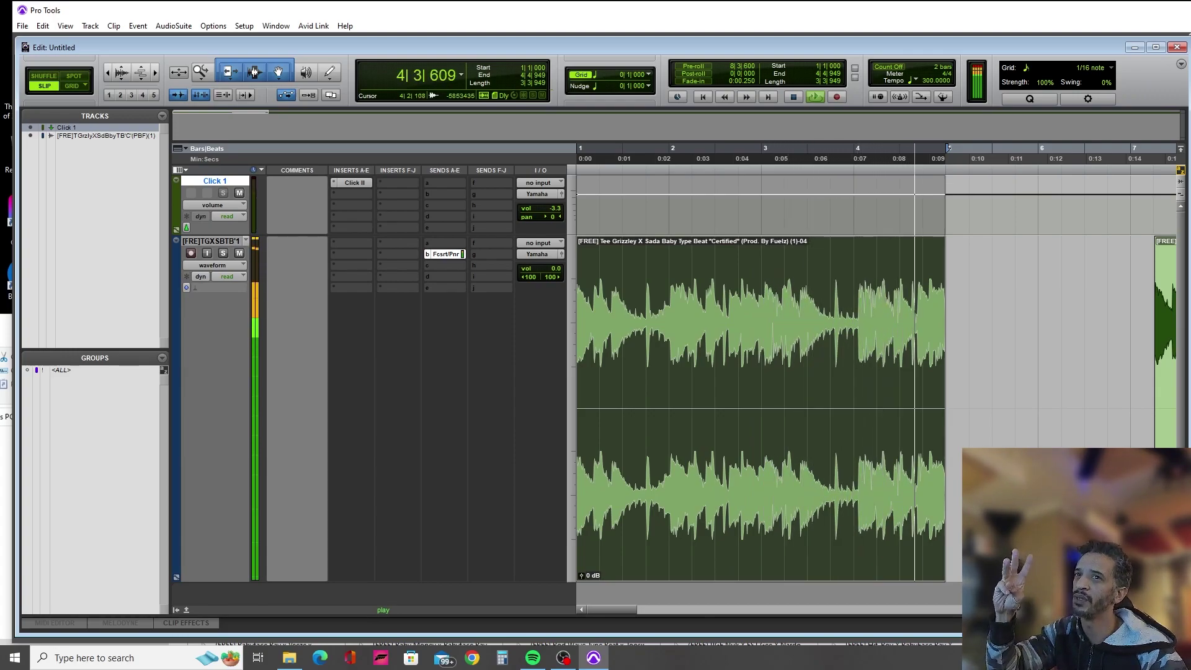
{"action": "key", "text": "space"}
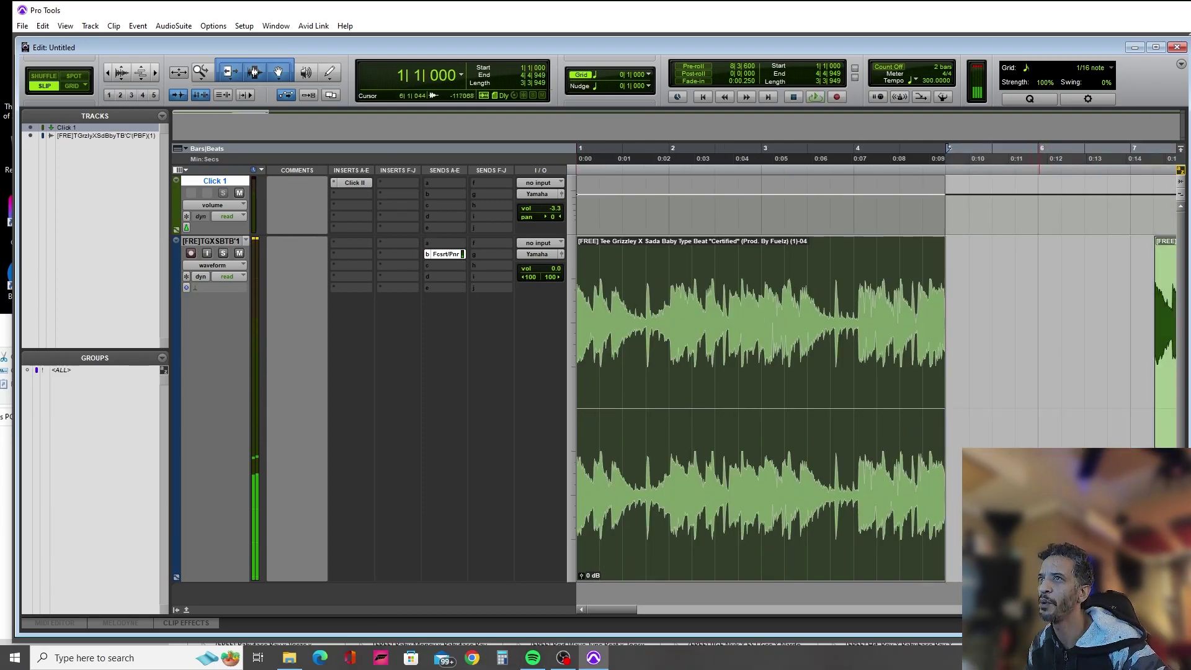
Switch to Grid mode and make a four-bar selection of the first clip from 1|1|000 to 5|1|000.
{"action": "key", "text": "F4"}
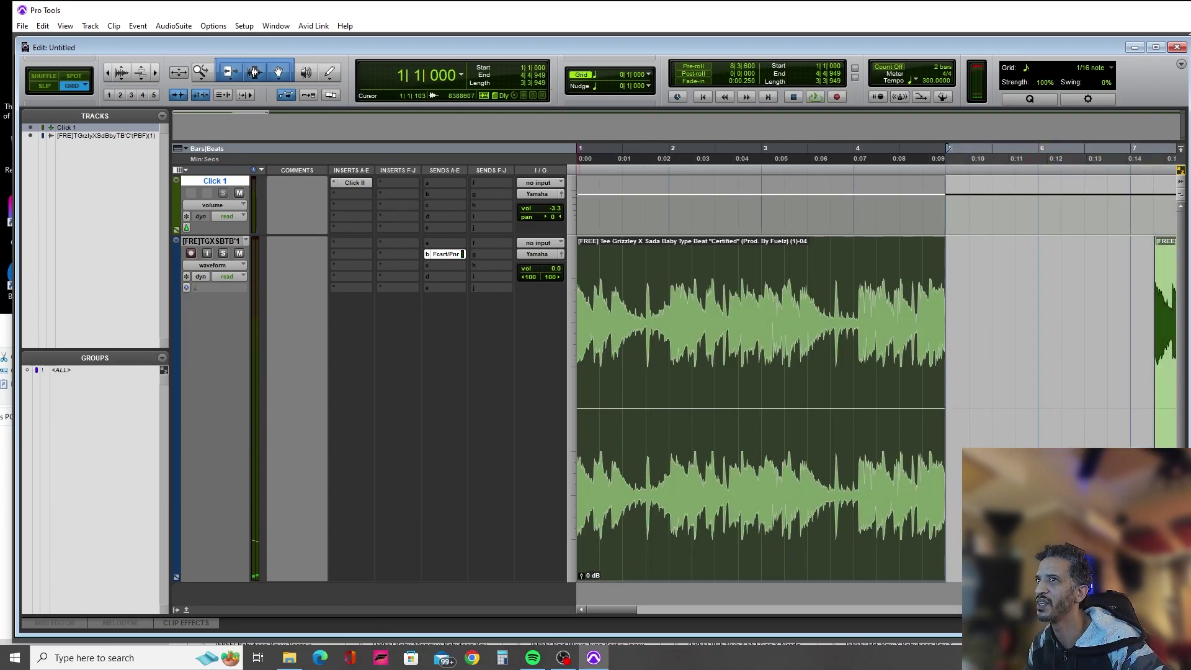
{"action": "left_click_drag", "start_coordinate": [1038, 149], "coordinate": [1060, 149]}
{"action": "left_click_drag", "start_coordinate": [945, 148], "coordinate": [853, 149]}
{"action": "left_click_drag", "start_coordinate": [772, 335], "coordinate": [576, 335]}
Audition the four-bar selection and examine its drum hits up close against the beat lines.
{"action": "key", "text": "space"}
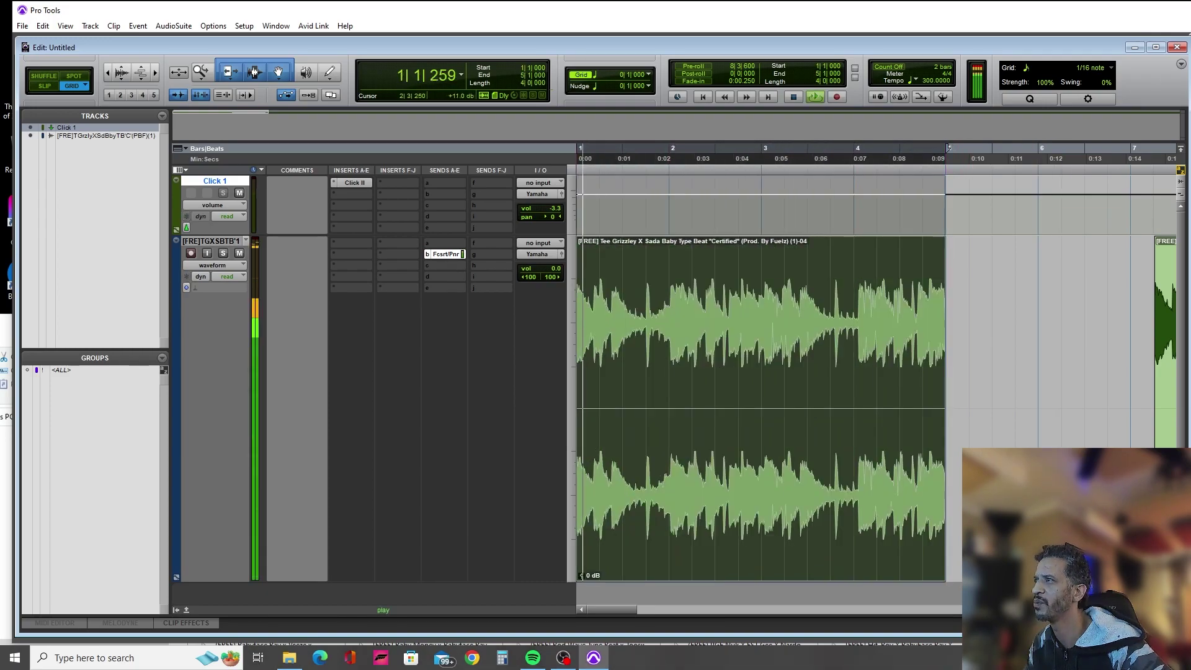
{"action": "key", "text": "t"}
{"action": "key", "text": "t"}
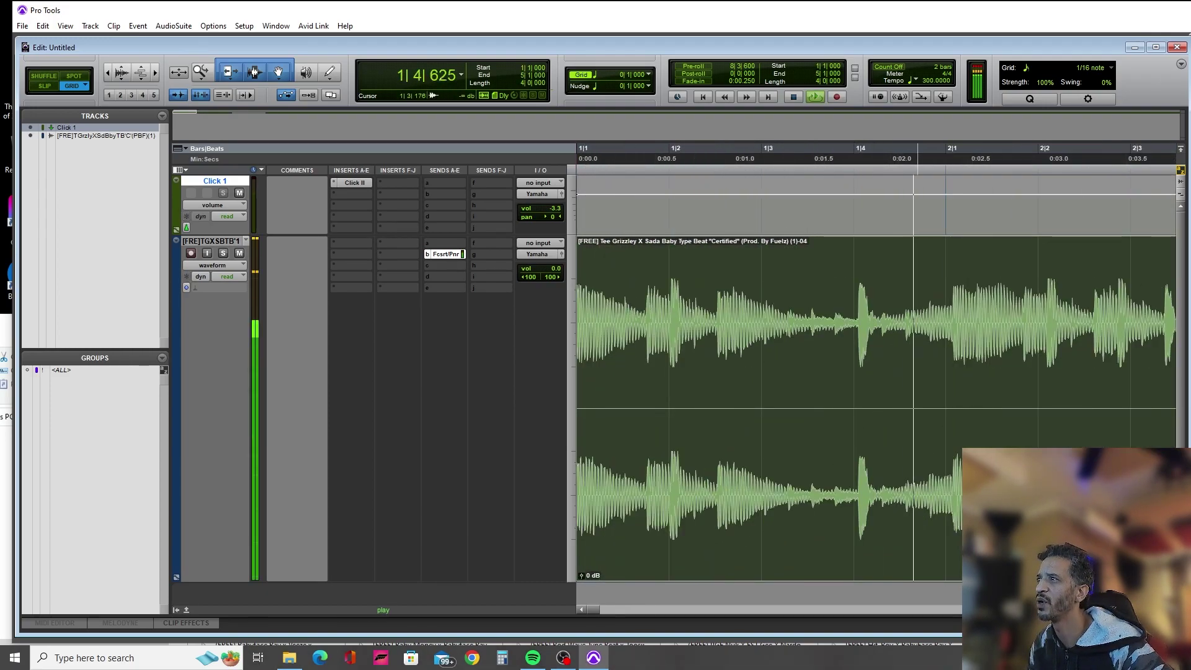
{"action": "key", "text": "r"}
{"action": "key", "text": "t"}
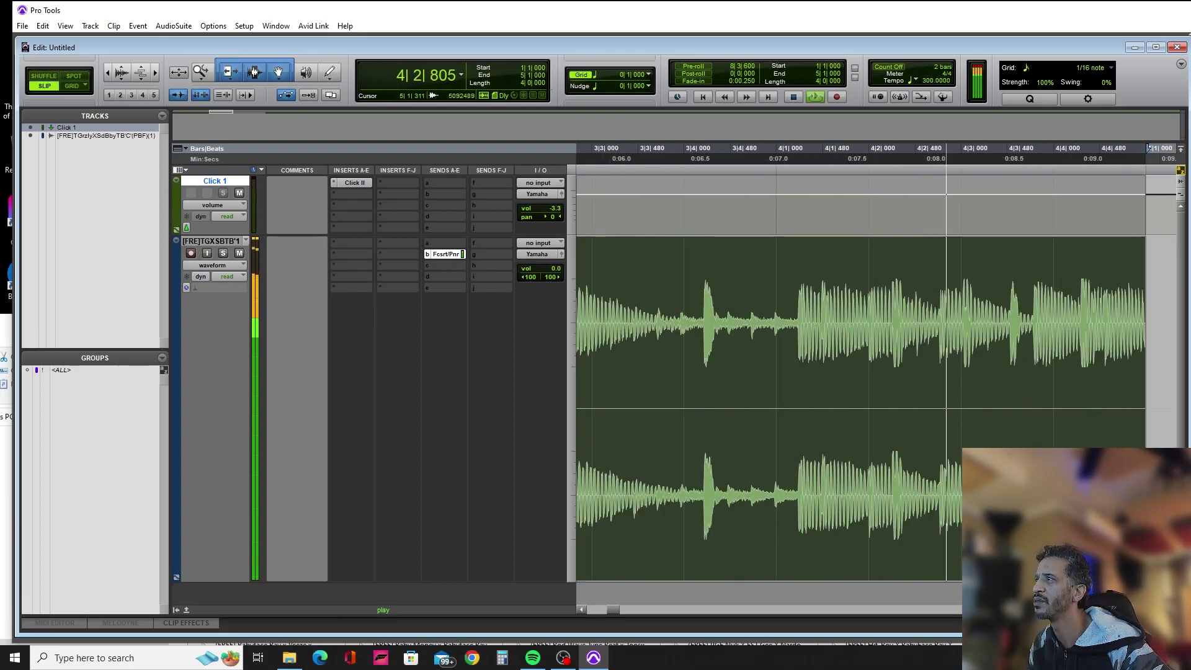
{"action": "key", "text": "r"}
Extend the end of the first clip in Slip mode to about 5|2|125.
{"action": "left_click_drag", "start_coordinate": [1085, 267], "coordinate": [1111, 247]}
{"action": "left_click", "coordinate": [990, 159]}
{"action": "key", "text": "space"}
{"action": "key", "text": "space"}
{"action": "left_click_drag", "start_coordinate": [1149, 266], "coordinate": [1063, 279]}
{"action": "key", "text": "ctrl+z"}
{"action": "left_click", "coordinate": [1104, 279]}
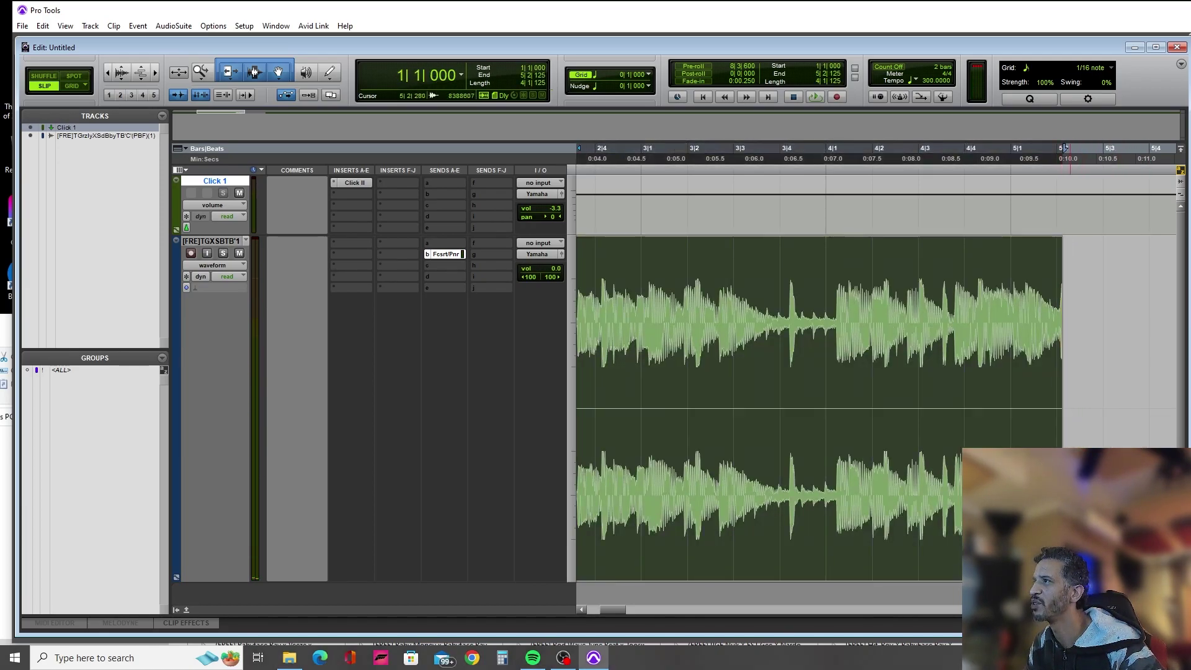
Audition the end of the extended clip from about 5|1|556 and from 4|3|632, comparing its hits with the beat lines.
{"action": "left_click", "coordinate": [1038, 279]}
{"action": "key", "text": "space"}
{"action": "key", "text": "space"}
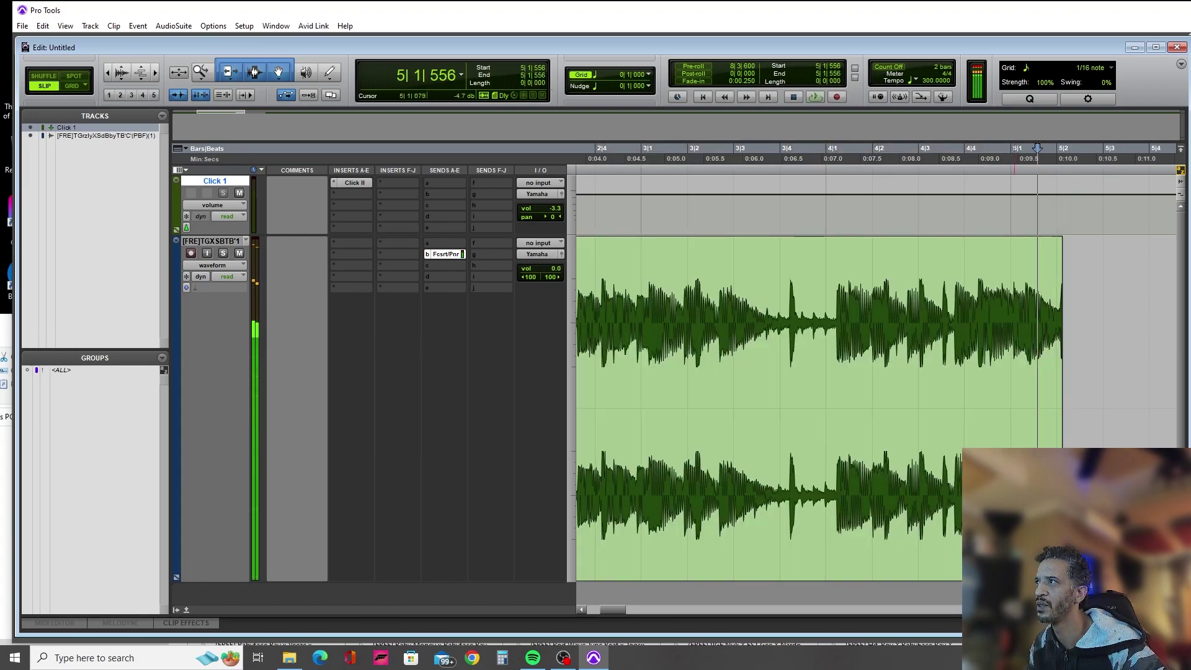
{"action": "left_click", "coordinate": [950, 310]}
{"action": "key", "text": "t"}
{"action": "key", "text": "t"}
{"action": "key", "text": "space"}
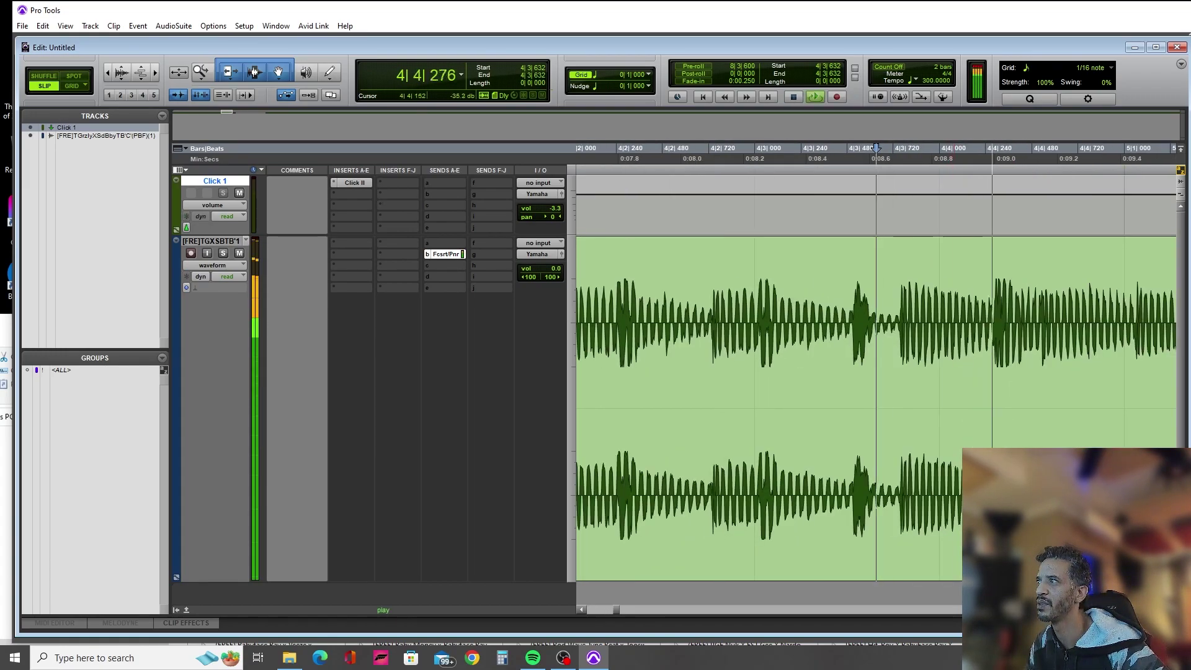
{"action": "scroll", "coordinate": [991, 323], "scroll_direction": "right", "scroll_amount": 2}
{"action": "key", "text": "r"}
{"action": "key", "text": "space"}
Place the edit cursor at 5|1|001 and audition the hit at the start of bar 5.
{"action": "left_click", "coordinate": [875, 279]}
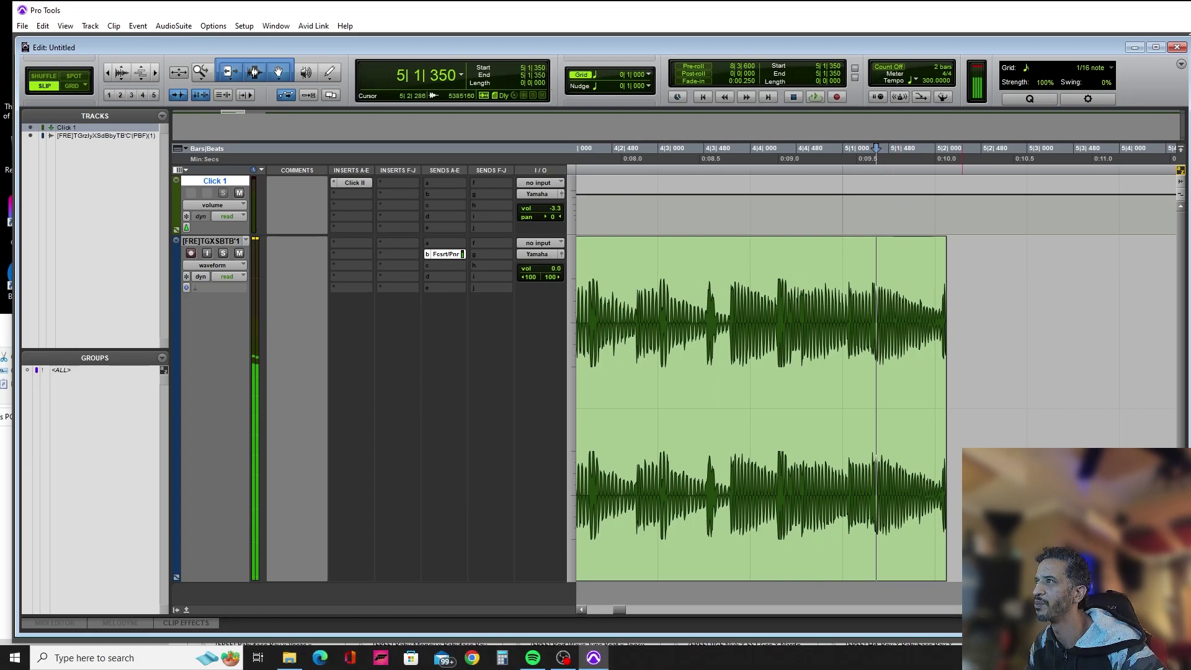
{"action": "left_click", "coordinate": [843, 253]}
{"action": "key", "text": "space"}
{"action": "key", "text": "space"}
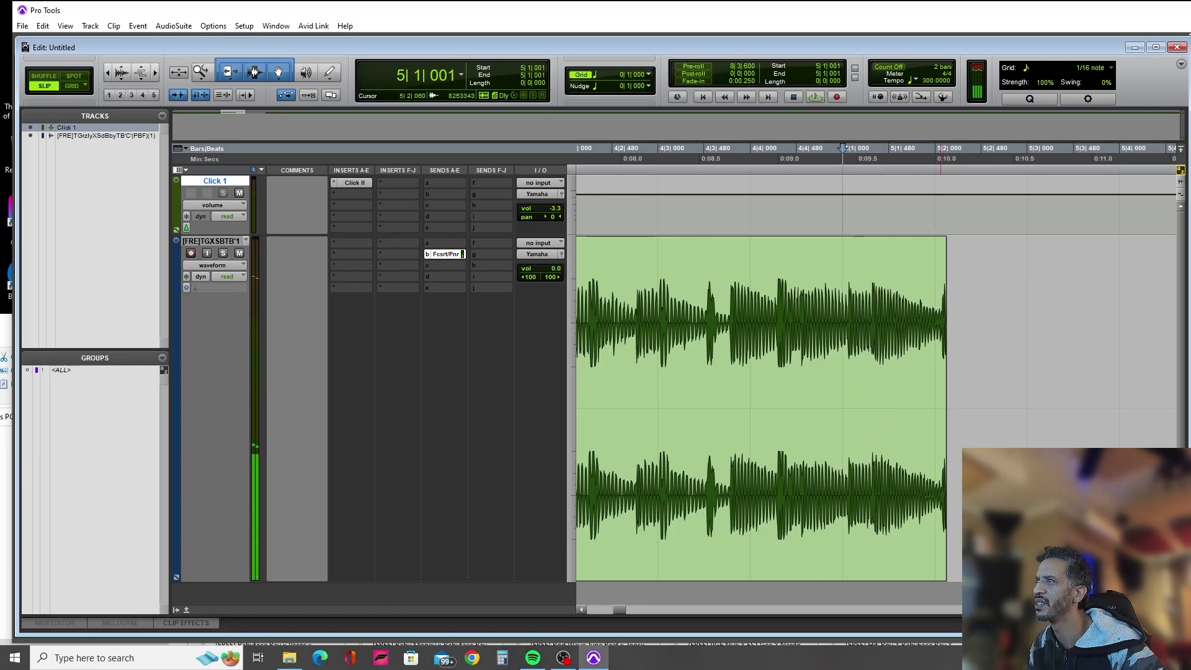
Trim the end of the first clip back toward bar 5 and set the session tempo to 100 BPM.
{"action": "mouse_move", "coordinate": [946, 372]}
{"action": "left_mouse_down"}
{"action": "mouse_move", "coordinate": [871, 373]}
{"action": "mouse_move", "coordinate": [929, 372]}
{"action": "left_mouse_up"}
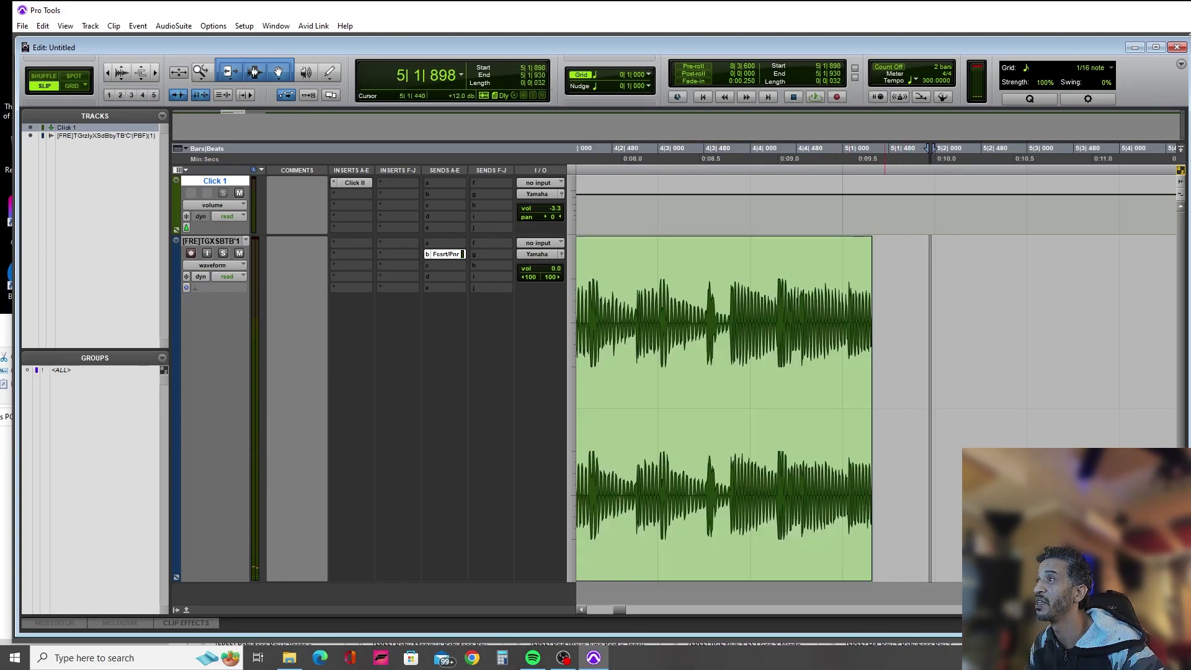
{"action": "type", "text": "100"}
{"action": "key", "text": "Return"}
{"action": "double_click", "coordinate": [848, 372]}
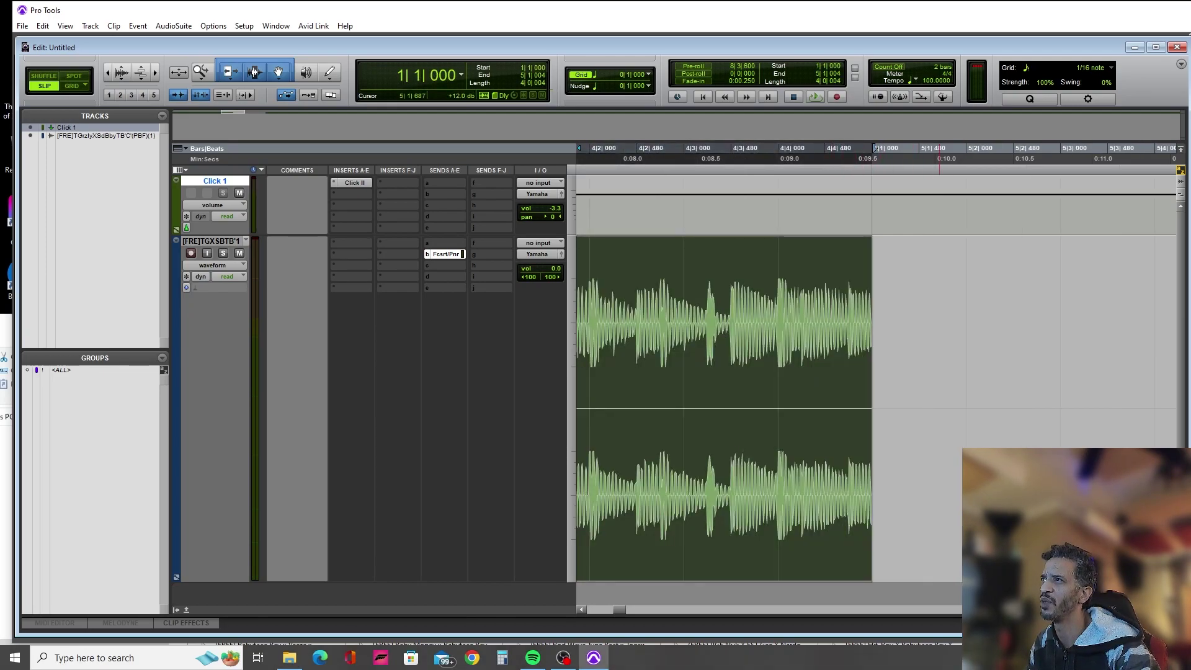
{"action": "mouse_move", "coordinate": [928, 80]}
{"action": "left_mouse_down"}
{"action": "mouse_move", "coordinate": [927, 69]}
{"action": "mouse_move", "coordinate": [927, 80]}
{"action": "left_mouse_up"}
Switch to Grid mode and select the first four bars of the beat, from 1|1|000 to 5|1|000.
{"action": "left_click", "coordinate": [925, 292]}
{"action": "left_click", "coordinate": [816, 292]}
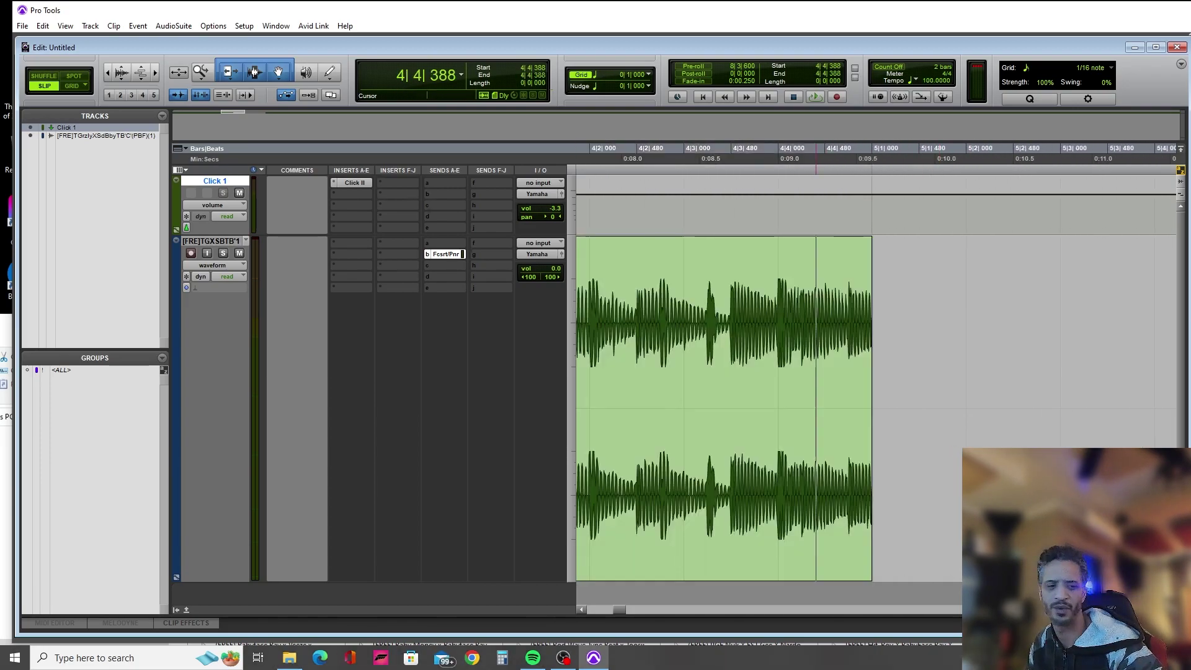
{"action": "key", "text": "r"}
{"action": "key", "text": "r"}
{"action": "key", "text": "r"}
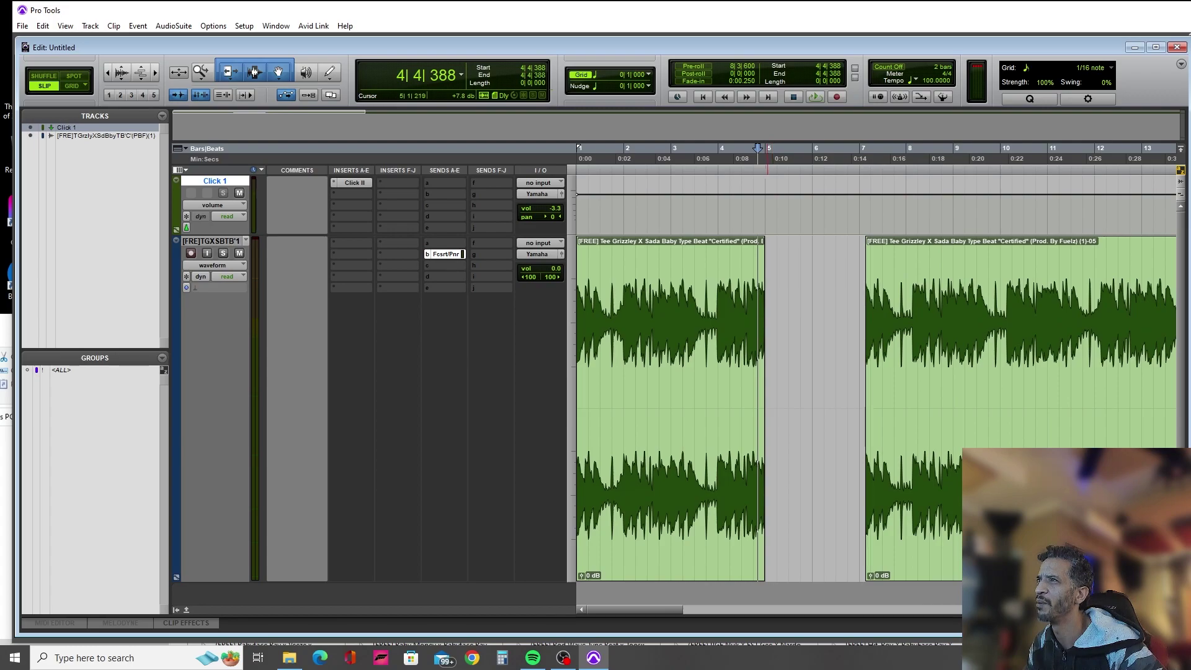
{"action": "left_click_drag", "start_coordinate": [767, 159], "coordinate": [577, 159]}
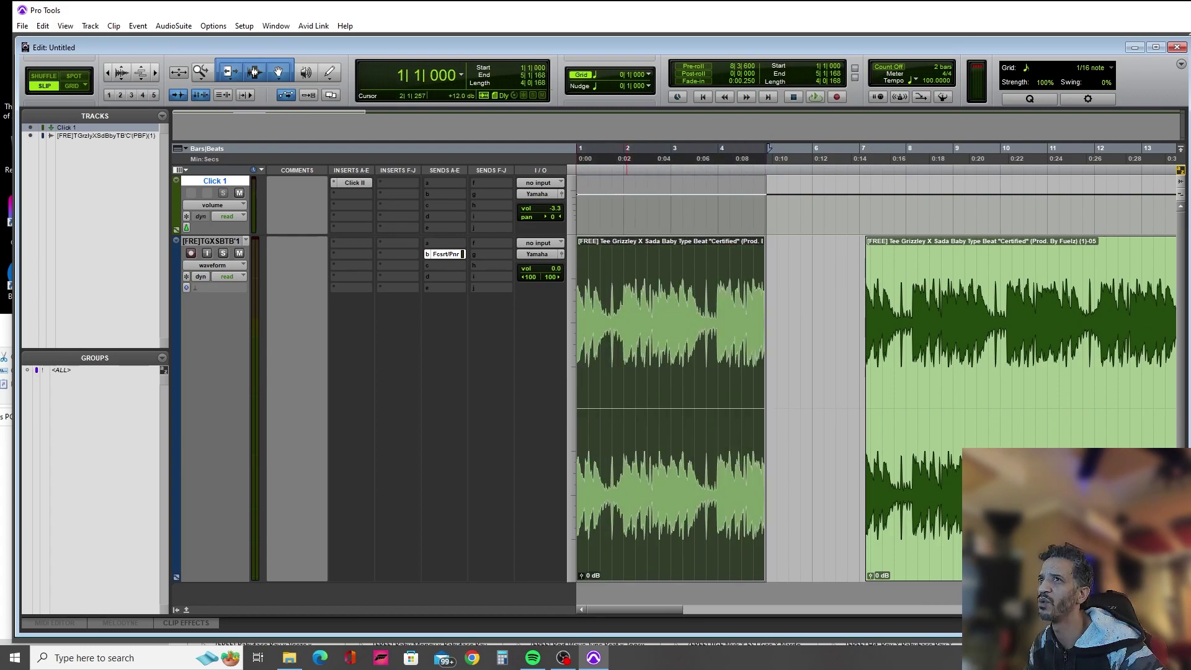
{"action": "key", "text": "F4"}
{"action": "left_click_drag", "start_coordinate": [882, 310], "coordinate": [894, 310]}
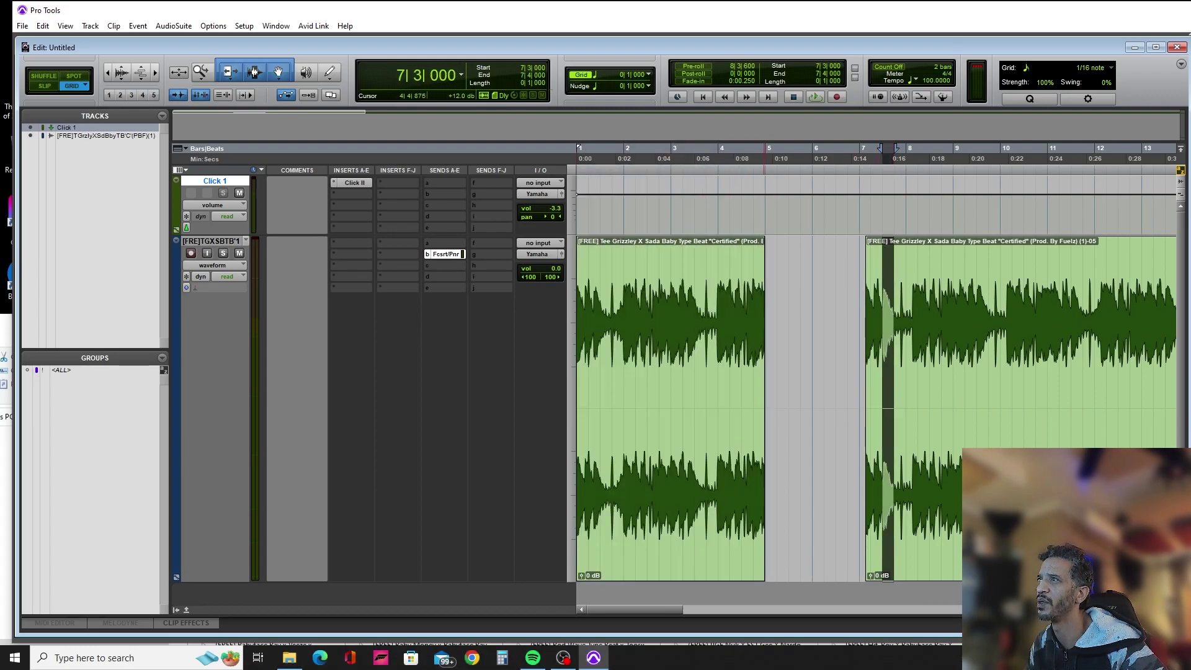
{"action": "left_click_drag", "start_coordinate": [764, 179], "coordinate": [576, 310]}
Audition the four-bar selection and examine its waveform up to the bar 5 line.
{"action": "key", "text": "space"}
{"action": "key", "text": "t"}
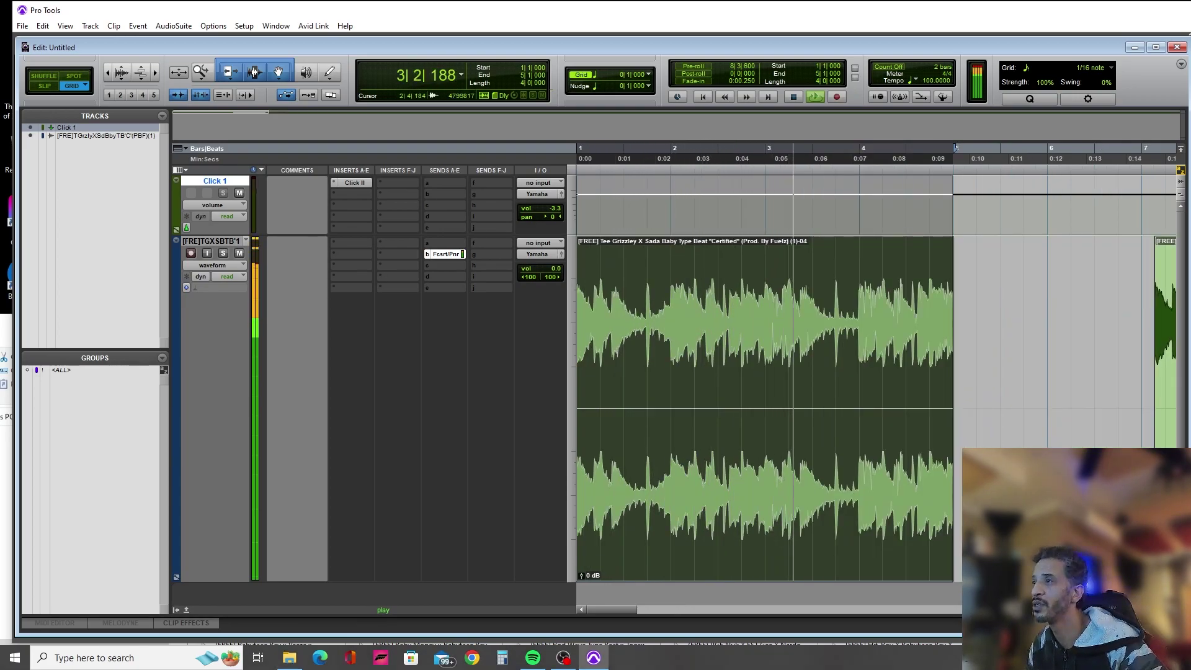
{"action": "key", "text": "ctrl+bracketright"}
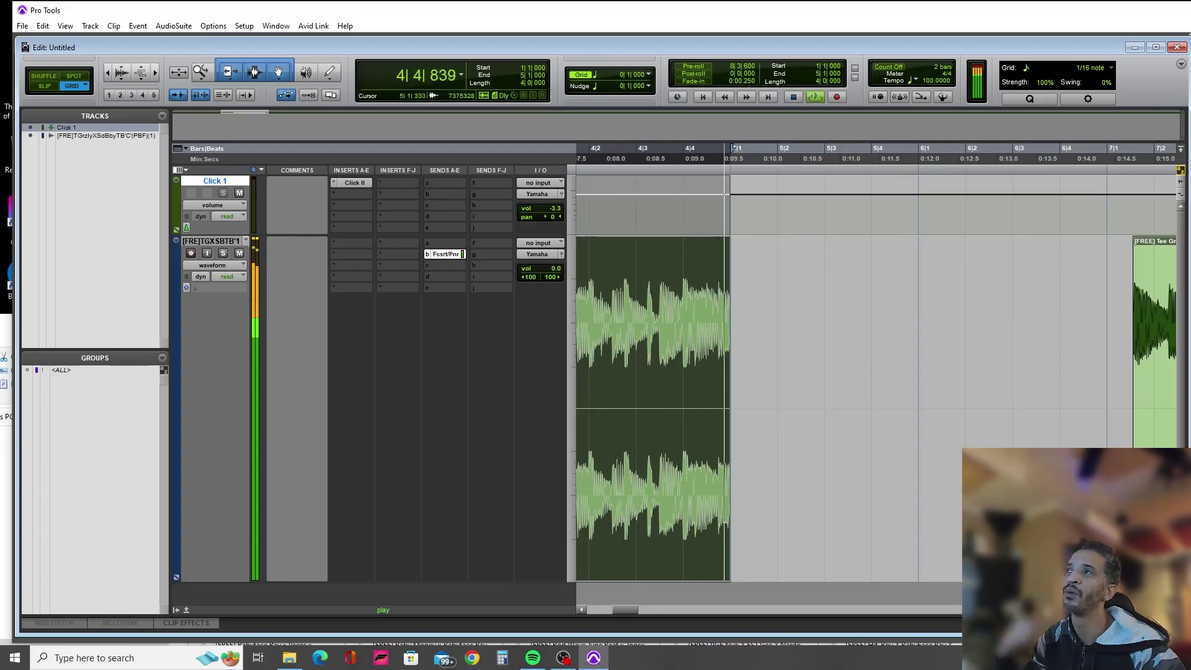
{"action": "key", "text": "ctrl+bracketleft"}
{"action": "key", "text": "space"}
{"action": "key", "text": "ctrl+bracketleft"}
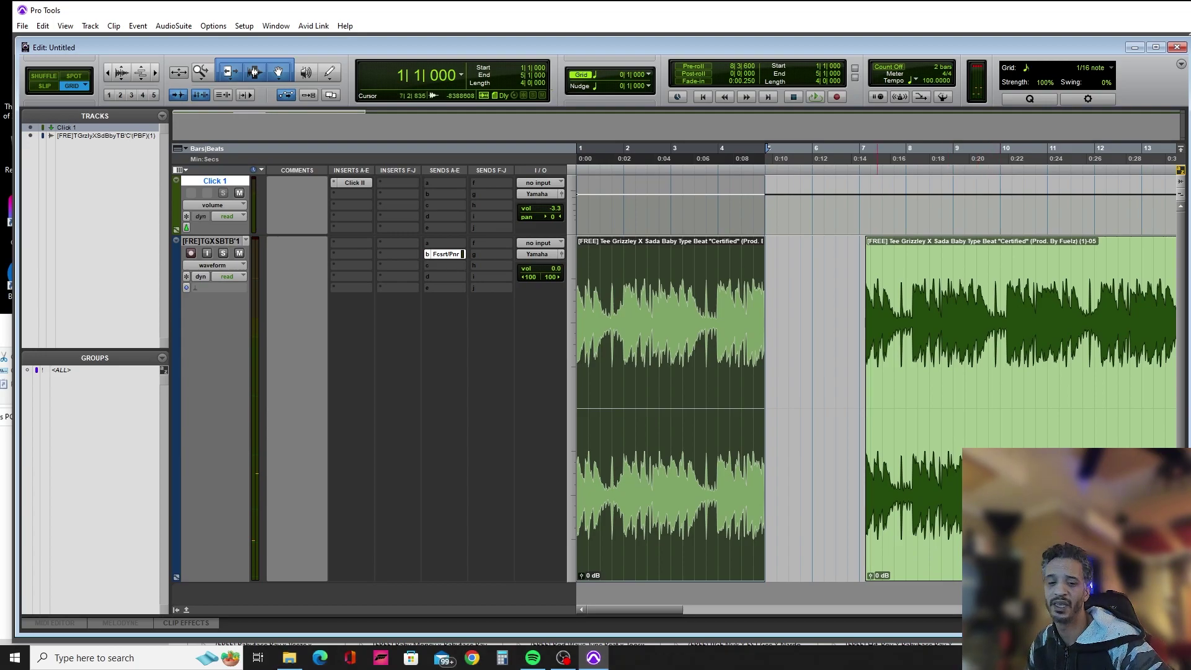
Delete the four-bar clip and extend the remaining clip's start back over its full intro, placing that start at 3|2|000.
{"action": "key", "text": "Delete"}
{"action": "left_click_drag", "start_coordinate": [868, 457], "coordinate": [577, 466]}
{"action": "left_click_drag", "start_coordinate": [801, 534], "coordinate": [908, 534]}
{"action": "left_click_drag", "start_coordinate": [684, 466], "coordinate": [577, 466]}
{"action": "left_click_drag", "start_coordinate": [651, 496], "coordinate": [804, 496]}
{"action": "left_click_drag", "start_coordinate": [732, 460], "coordinate": [599, 460]}
{"action": "left_click_drag", "start_coordinate": [652, 498], "coordinate": [734, 498]}
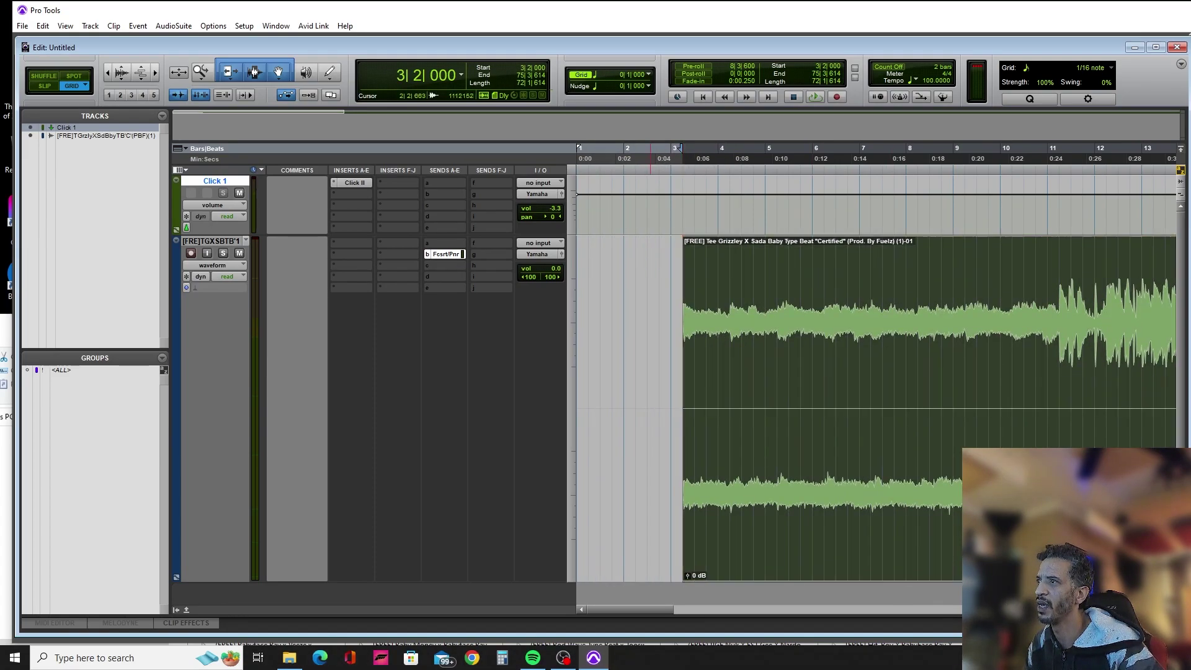
Switch to Slip mode and place the edit cursor at the clip's start at 3|2|000.
{"action": "left_click", "coordinate": [669, 460]}
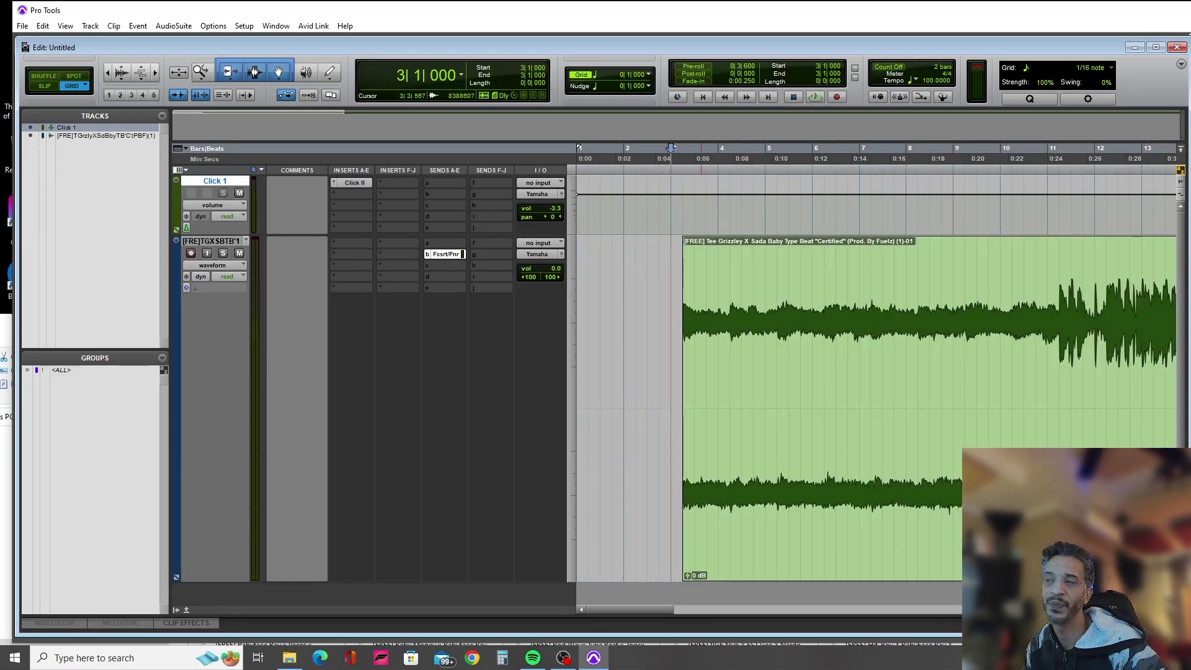
{"action": "left_click", "coordinate": [659, 458]}
{"action": "left_click", "coordinate": [704, 460]}
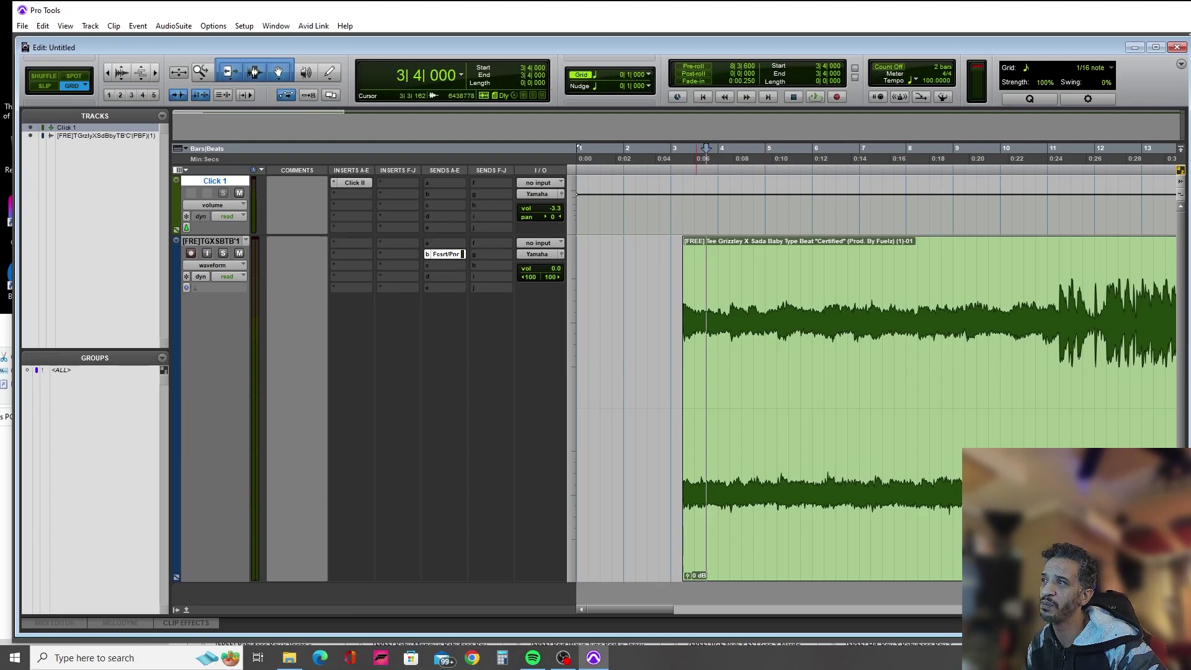
{"action": "key", "text": "ctrl+bracketright"}
{"action": "key", "text": "ctrl+bracketright"}
{"action": "key", "text": "ctrl+bracketright"}
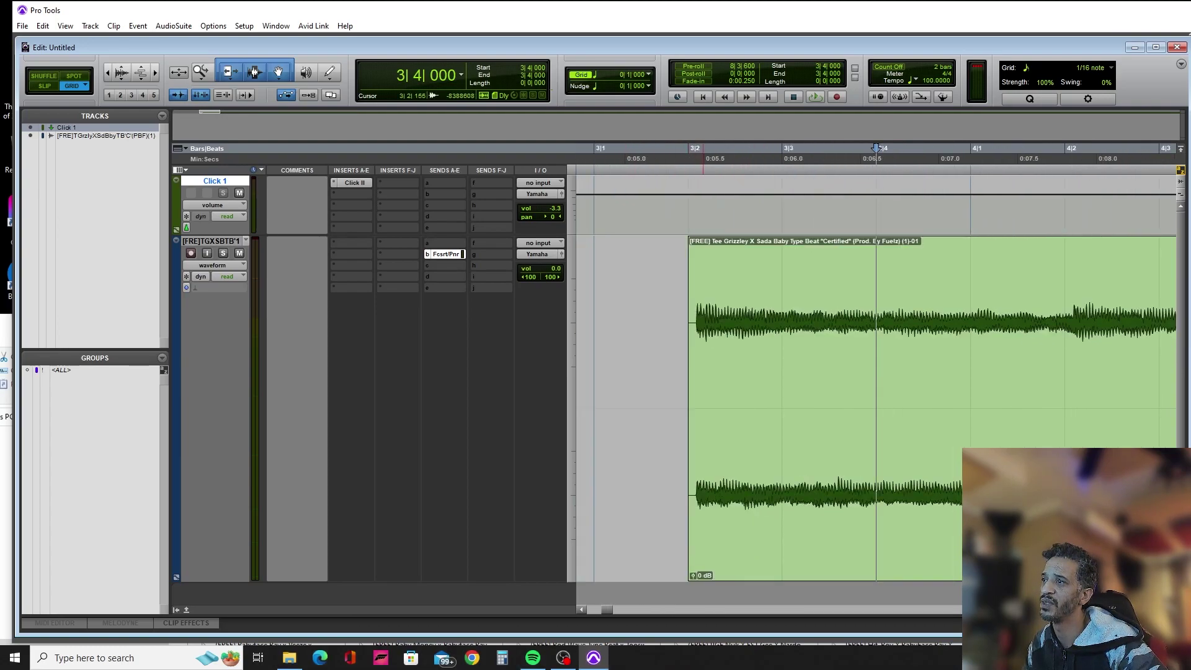
{"action": "key", "text": "minus"}
{"action": "key", "text": "minus"}
{"action": "key", "text": "F2"}
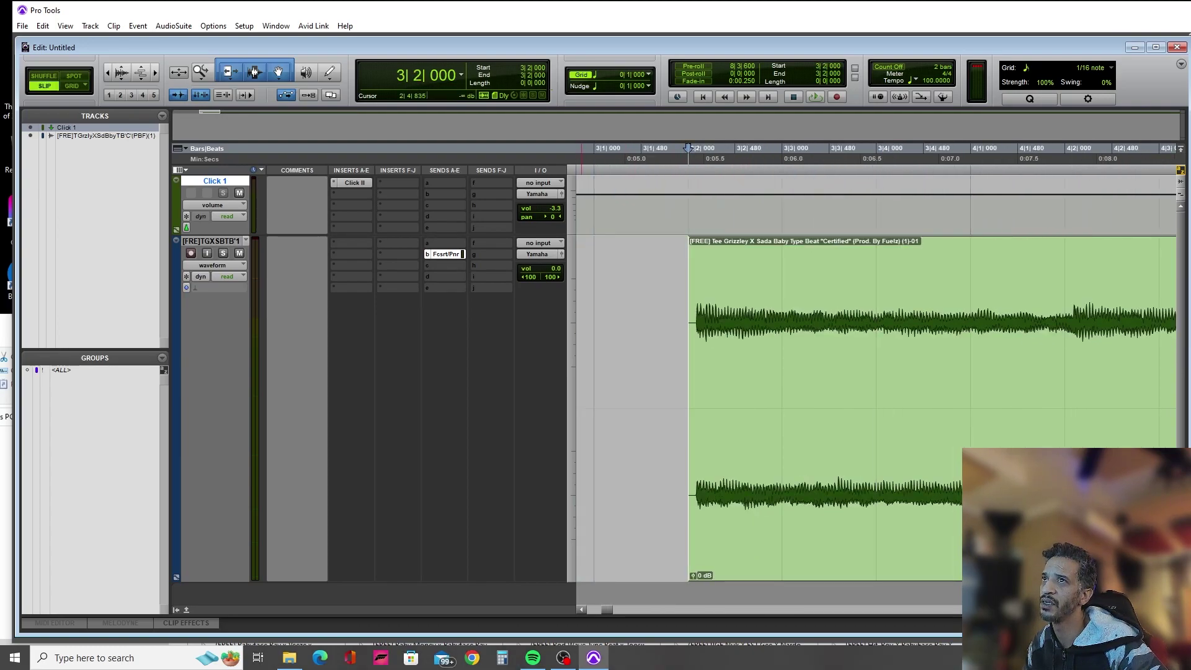
Select across the silence at the start of the clip to examine the gap before the first sound.
{"action": "key", "text": "ctrl+bracketright"}
{"action": "key", "text": "ctrl+bracketright"}
{"action": "key", "text": "ctrl+bracketright"}
{"action": "left_click_drag", "start_coordinate": [947, 373], "coordinate": [1139, 373]}
{"action": "key", "text": "ctrl+bracketright"}
{"action": "key", "text": "ctrl+bracketright"}
{"action": "key", "text": "ctrl+bracketleft"}
{"action": "key", "text": "ctrl+bracketleft"}
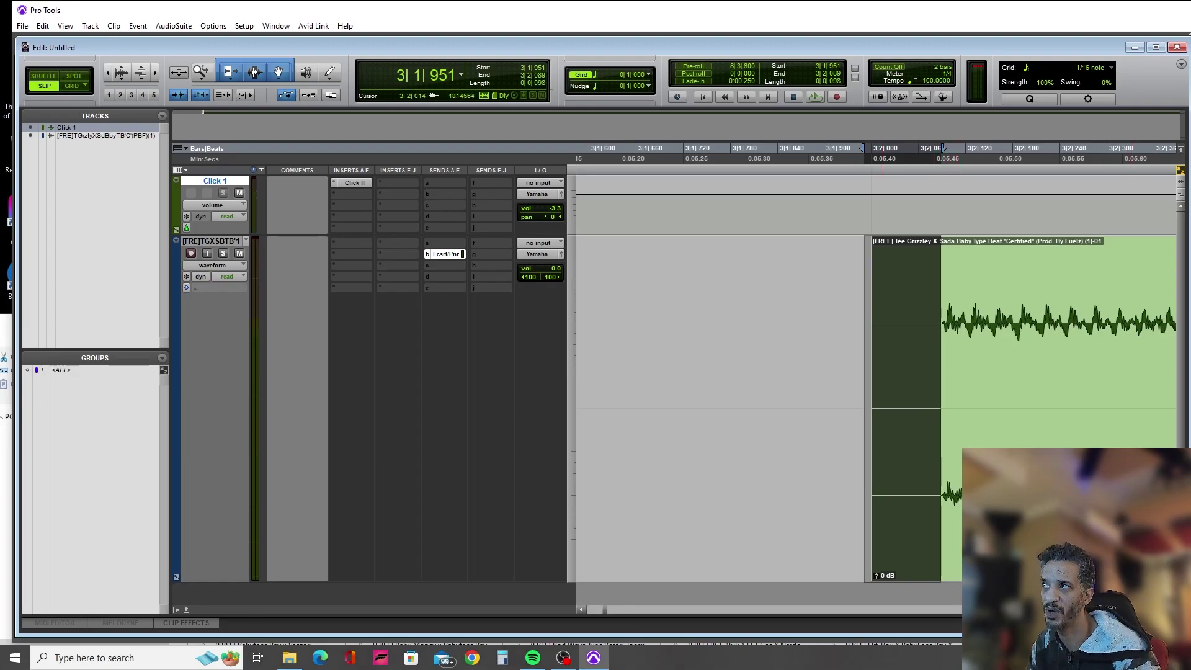
{"action": "left_click_drag", "start_coordinate": [872, 249], "coordinate": [931, 280]}
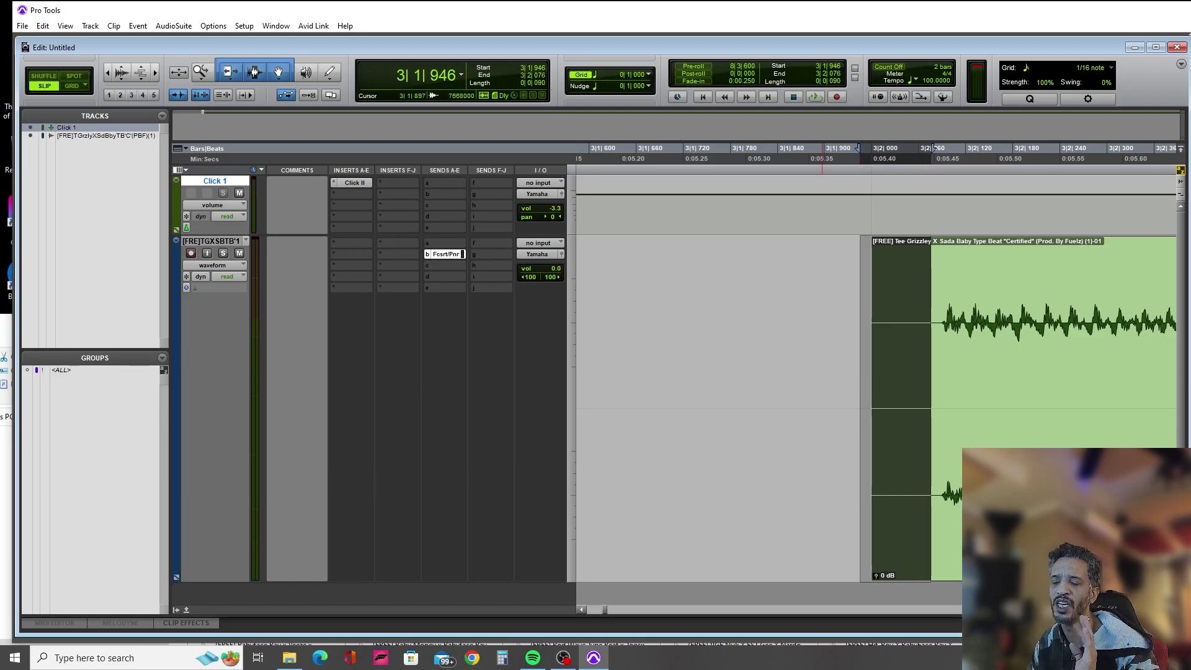
{"action": "left_click_drag", "start_coordinate": [864, 372], "coordinate": [941, 372]}
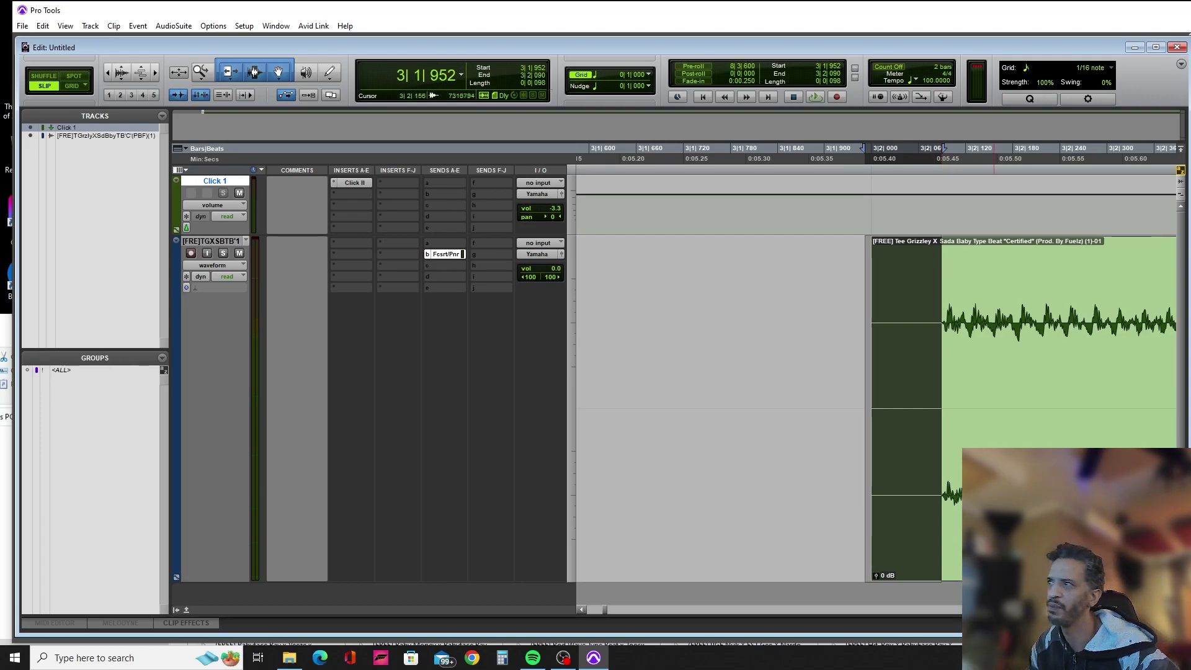
Separate the clip at 3|2|087, right where the sound begins, and select the silent piece before it.
{"action": "left_click", "coordinate": [932, 323]}
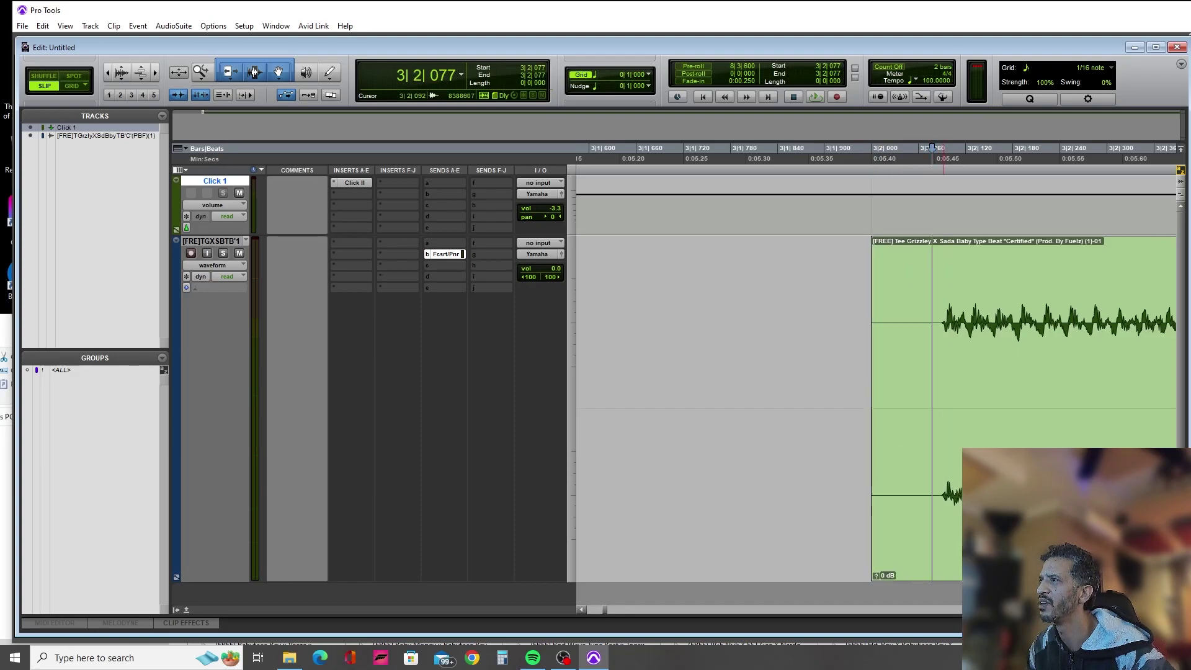
{"action": "left_click", "coordinate": [944, 323]}
{"action": "left_click", "coordinate": [940, 322]}
{"action": "key", "text": "b"}
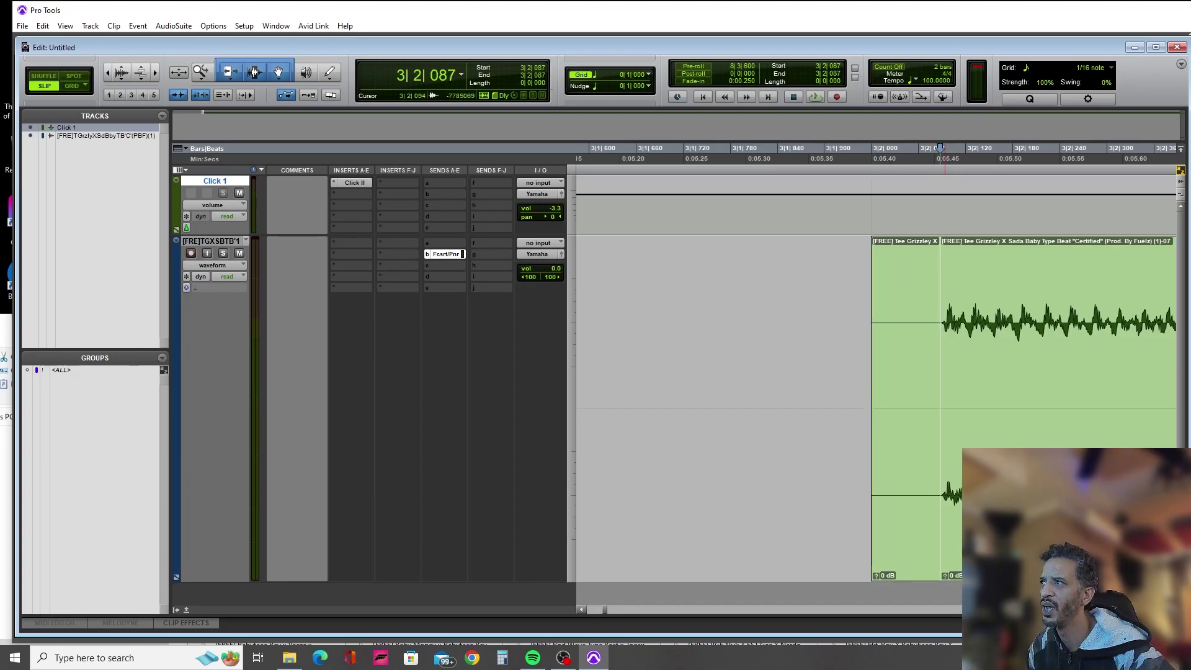
{"action": "left_click", "coordinate": [866, 402], "text": "shift"}
{"action": "left_click", "coordinate": [908, 411]}
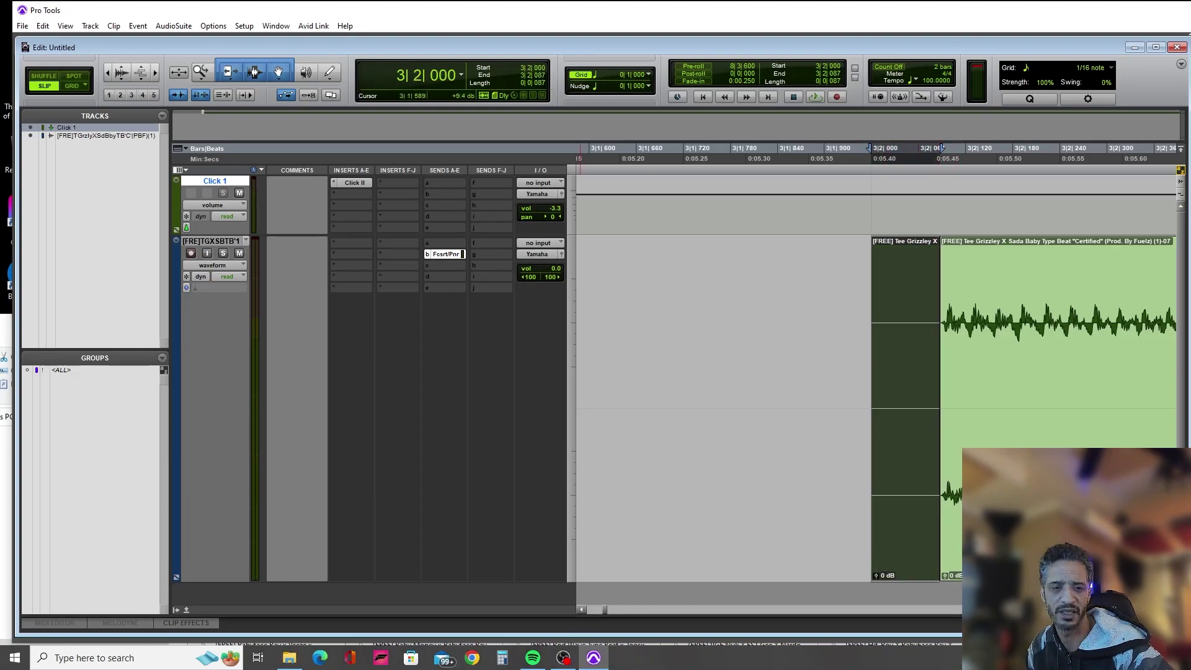
Switch the main time scale to Min:Secs and measure the silent piece at the start of the beat.
{"action": "left_click", "coordinate": [204, 159]}
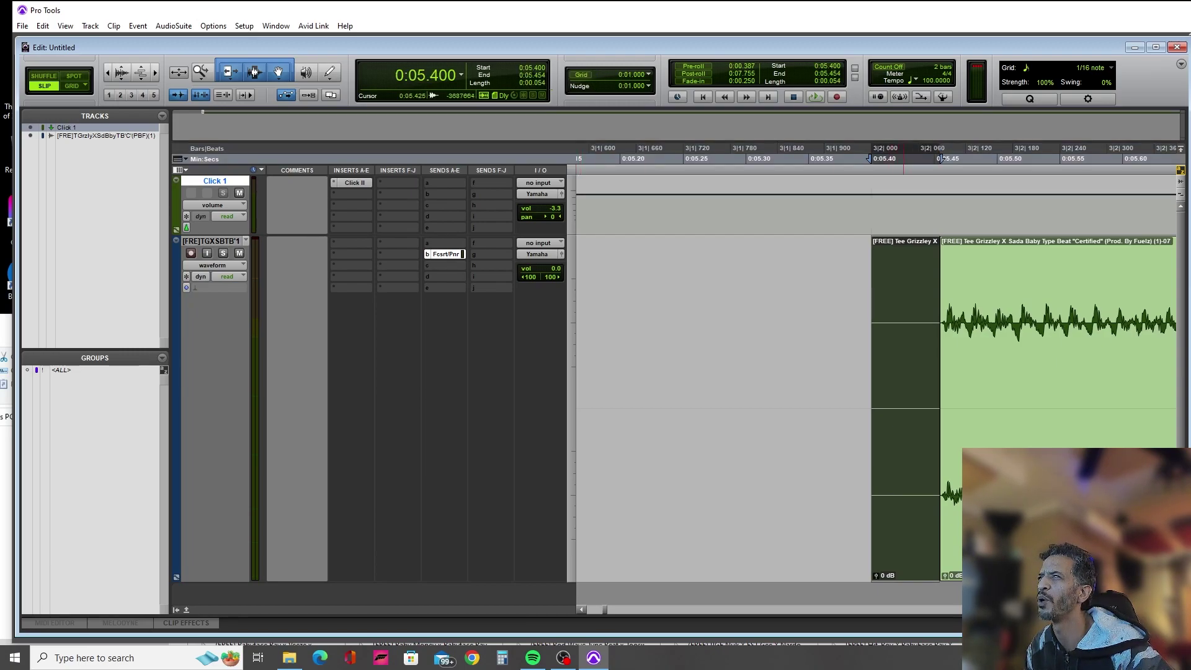
{"action": "key", "text": "t"}
{"action": "key", "text": "t"}
{"action": "left_click_drag", "start_coordinate": [825, 310], "coordinate": [1153, 310]}
{"action": "left_click_drag", "start_coordinate": [1151, 372], "coordinate": [1147, 372]}
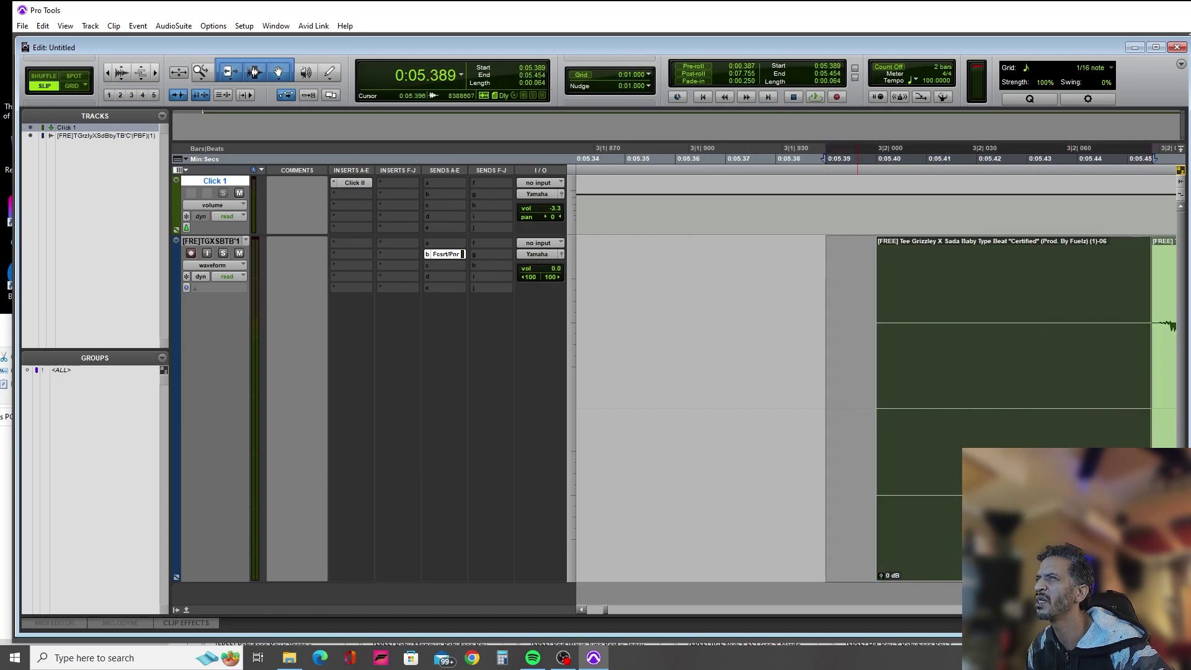
{"action": "left_click", "coordinate": [874, 310]}
{"action": "left_click_drag", "start_coordinate": [874, 373], "coordinate": [1165, 372]}
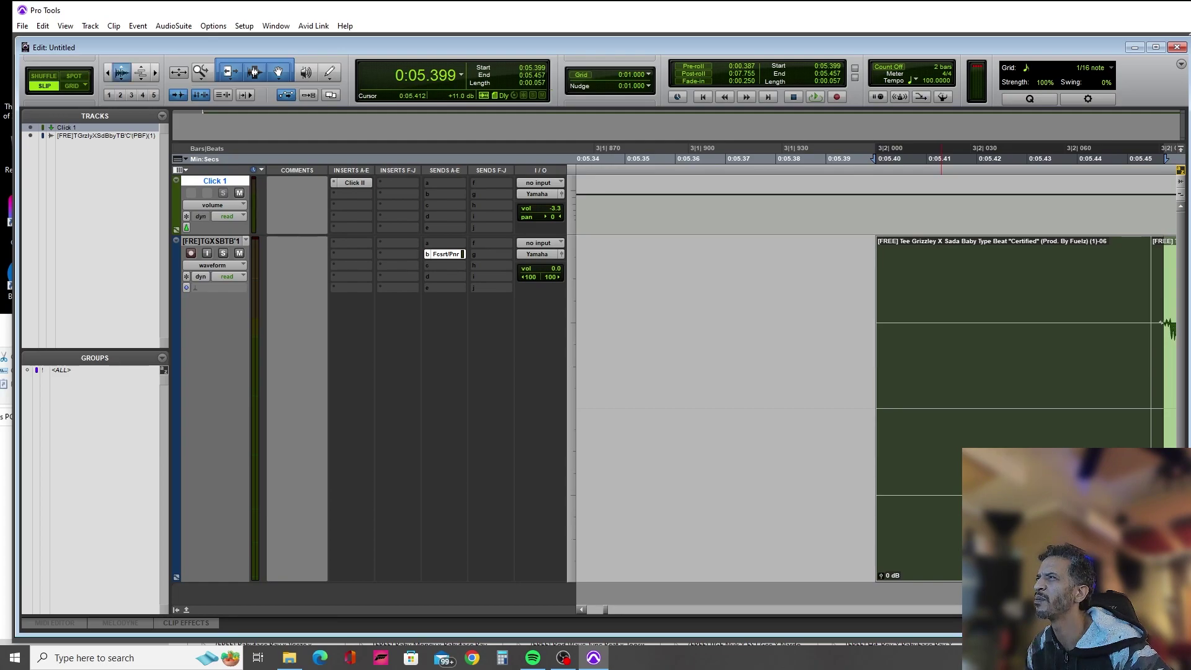
Try a fade-in across the silent piece before the beat and undo it.
{"action": "left_click", "coordinate": [1151, 372]}
{"action": "key", "text": "d"}
{"action": "left_click", "coordinate": [827, 338]}
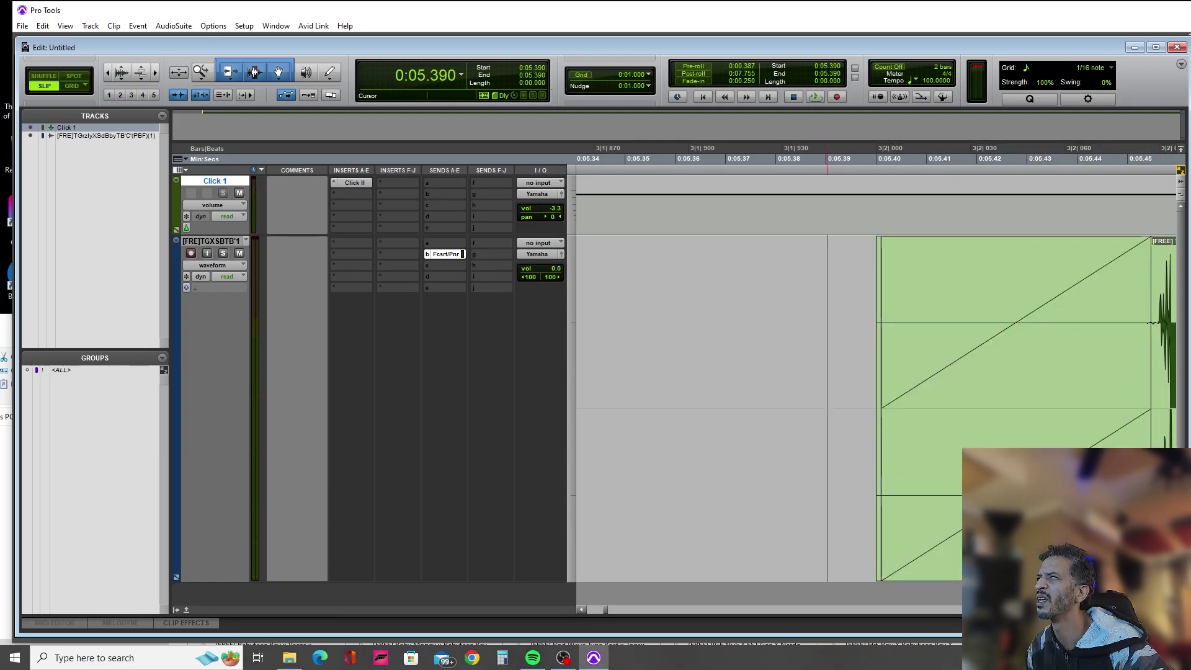
{"action": "key", "text": "r"}
{"action": "key", "text": "r"}
{"action": "key", "text": "ctrl+z"}
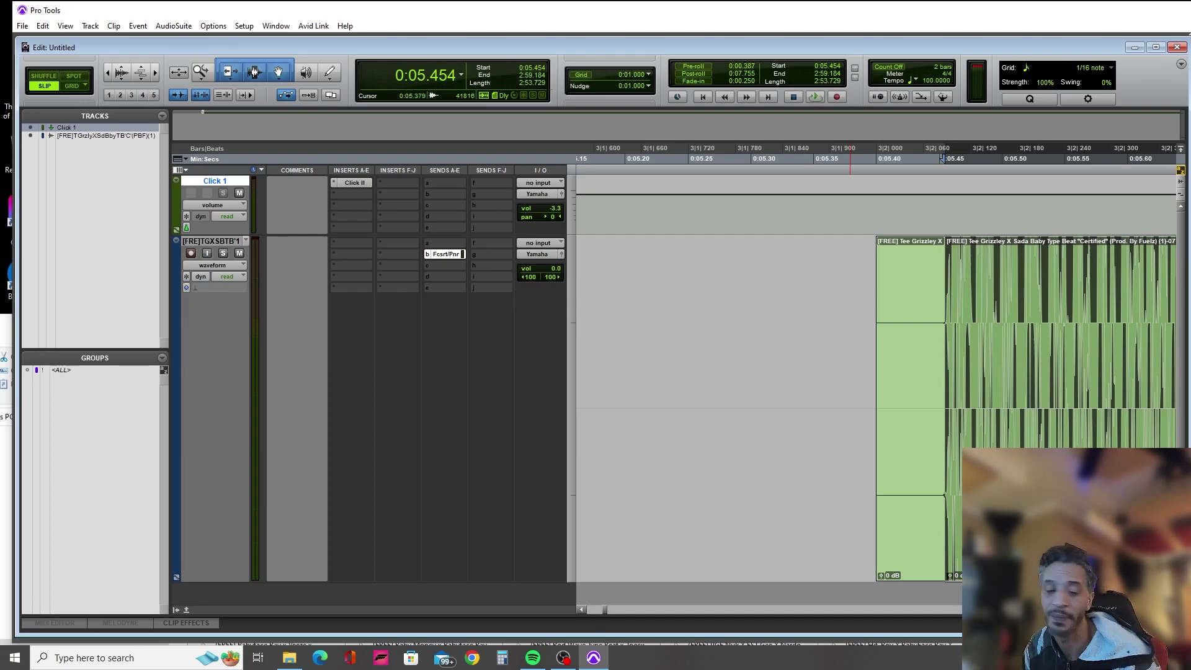
Select the short silent clip ahead of the beat and delete it.
{"action": "key", "text": "r"}
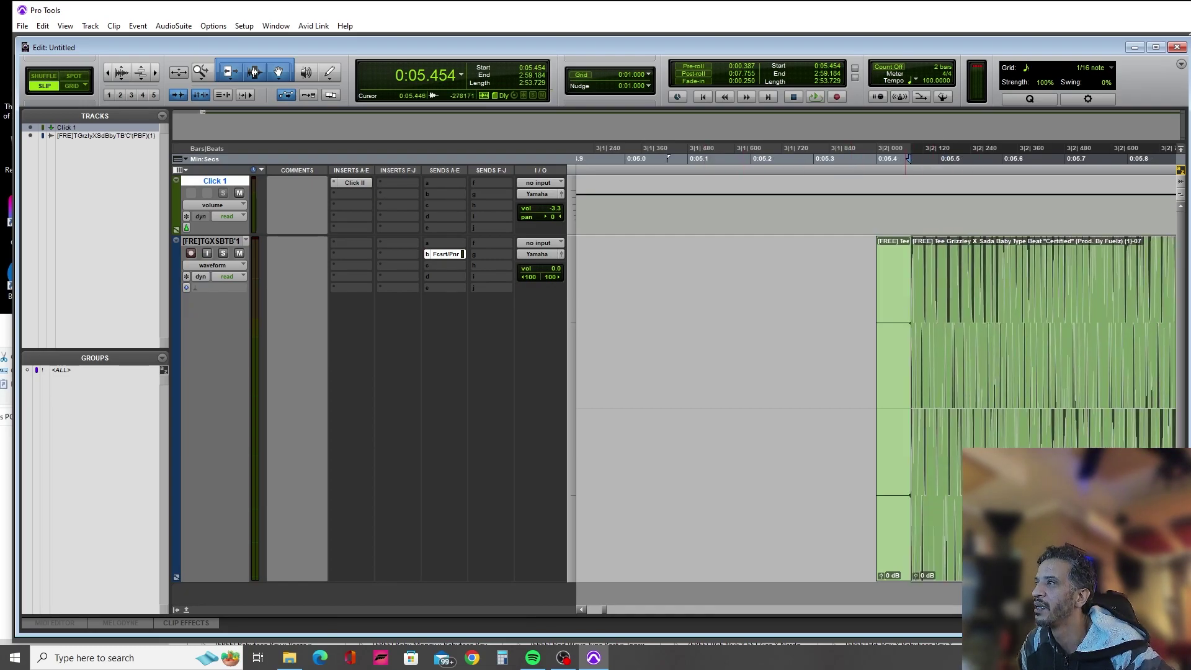
{"action": "left_click", "coordinate": [892, 453]}
{"action": "key", "text": "r"}
{"action": "key", "text": "r"}
{"action": "key", "text": "r"}
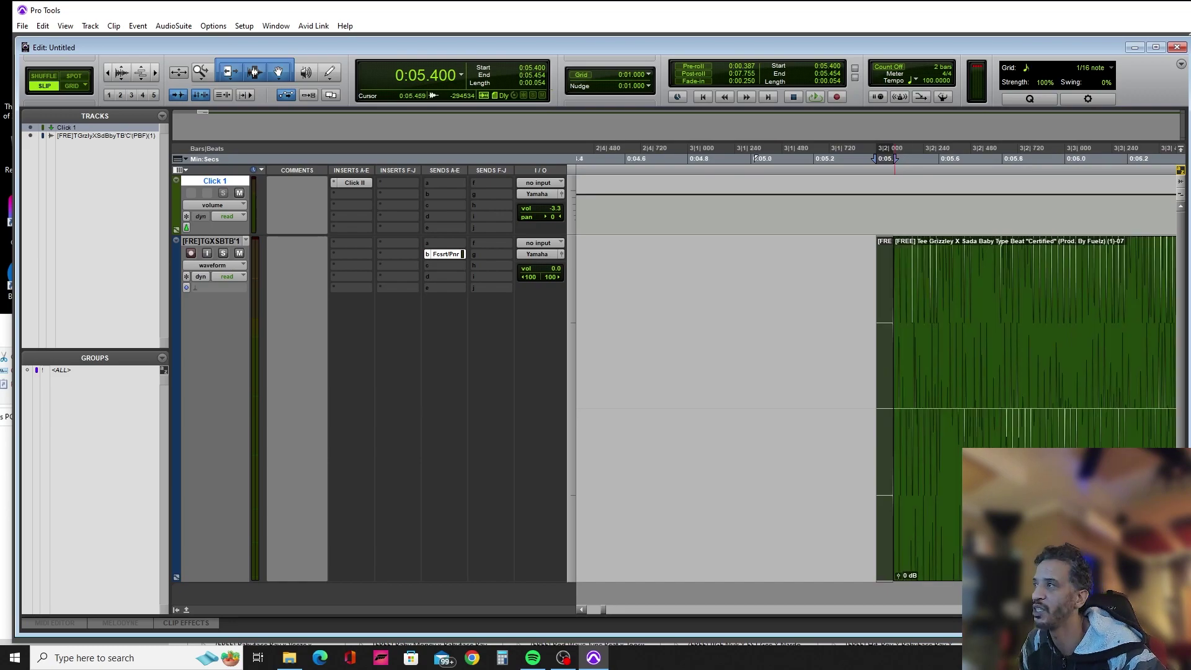
{"action": "left_click", "coordinate": [982, 414]}
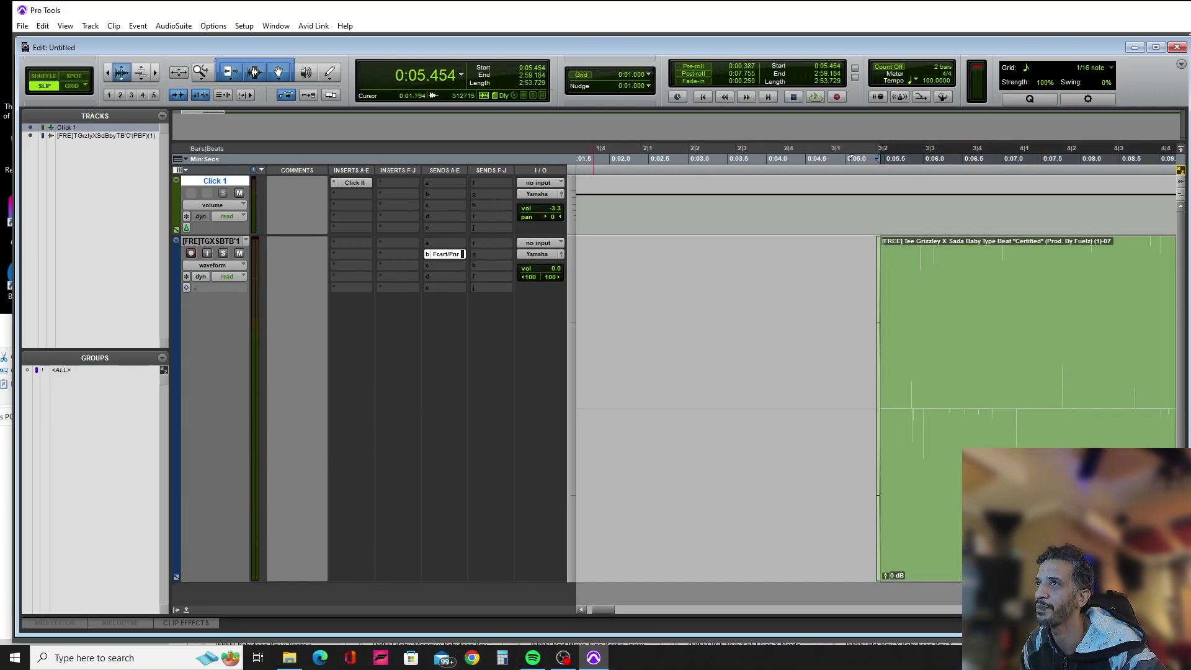
{"action": "key", "text": "t"}
{"action": "key", "text": "t"}
{"action": "key", "text": "t"}
{"action": "key", "text": "t"}
{"action": "left_click", "coordinate": [856, 495]}
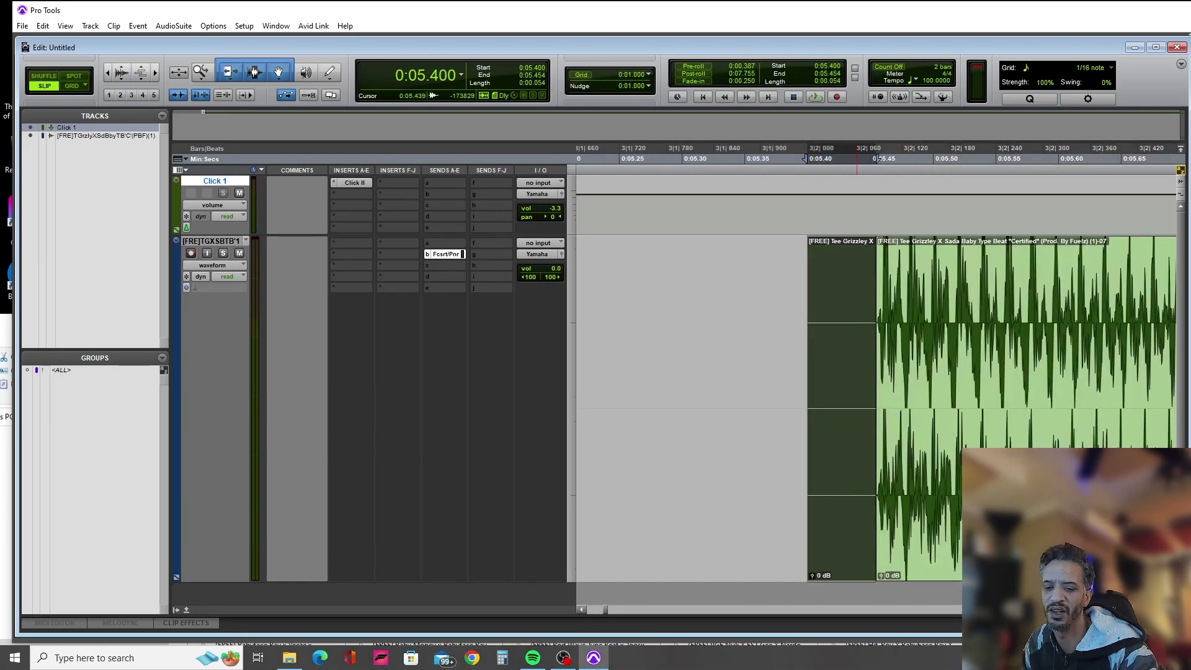
{"action": "key", "text": "Delete"}
Move the remaining beat clip to the start of the session at 0:00.000.
{"action": "key", "text": "r"}
{"action": "key", "text": "r"}
{"action": "key", "text": "r"}
{"action": "left_click_drag", "start_coordinate": [955, 484], "coordinate": [662, 483]}
{"action": "key", "text": "t"}
{"action": "key", "text": "t"}
{"action": "key", "text": "t"}
{"action": "key", "text": "t"}
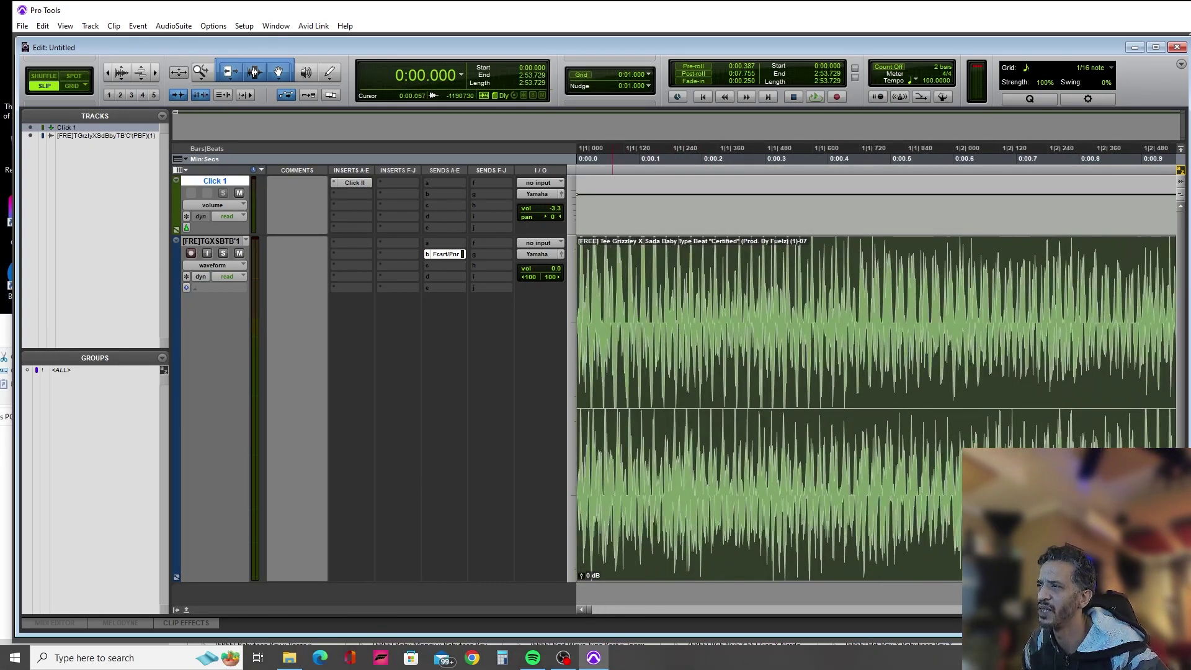
Audition the beat from 0:00.000 and examine the whole clip along the timeline.
{"action": "key", "text": "space"}
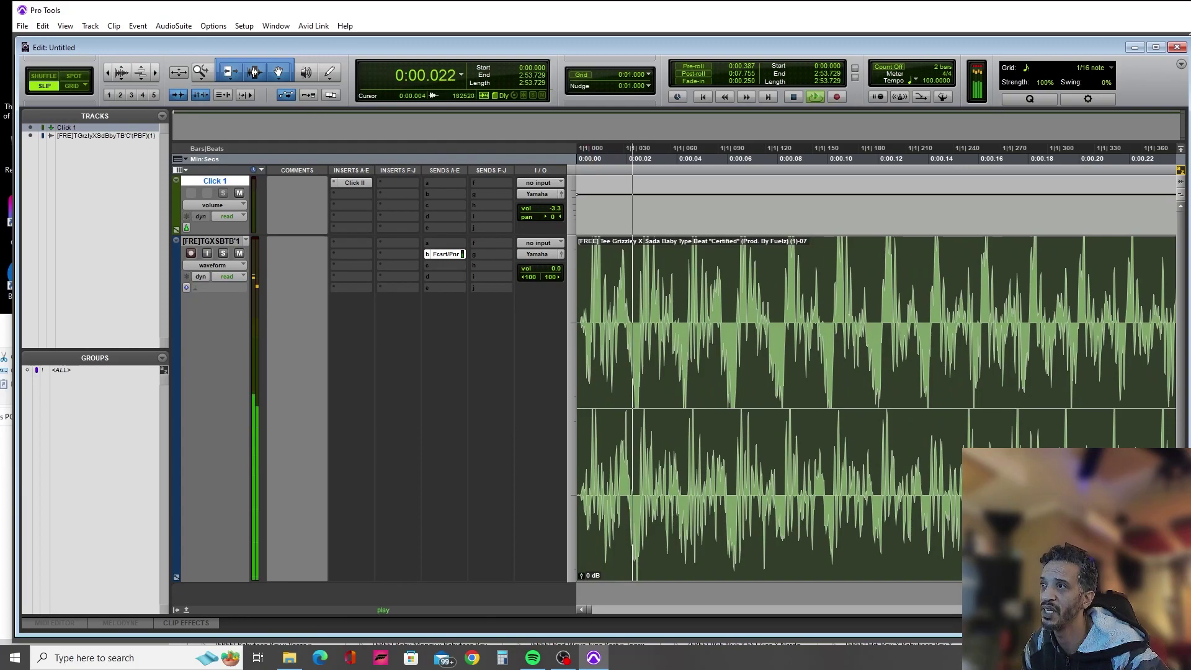
{"action": "key", "text": "r"}
{"action": "key", "text": "r"}
{"action": "key", "text": "r"}
{"action": "key", "text": "r"}
{"action": "key", "text": "r"}
{"action": "key", "text": "r"}
{"action": "key", "text": "r"}
{"action": "key", "text": "r"}
{"action": "key", "text": "r"}
{"action": "key", "text": "space"}
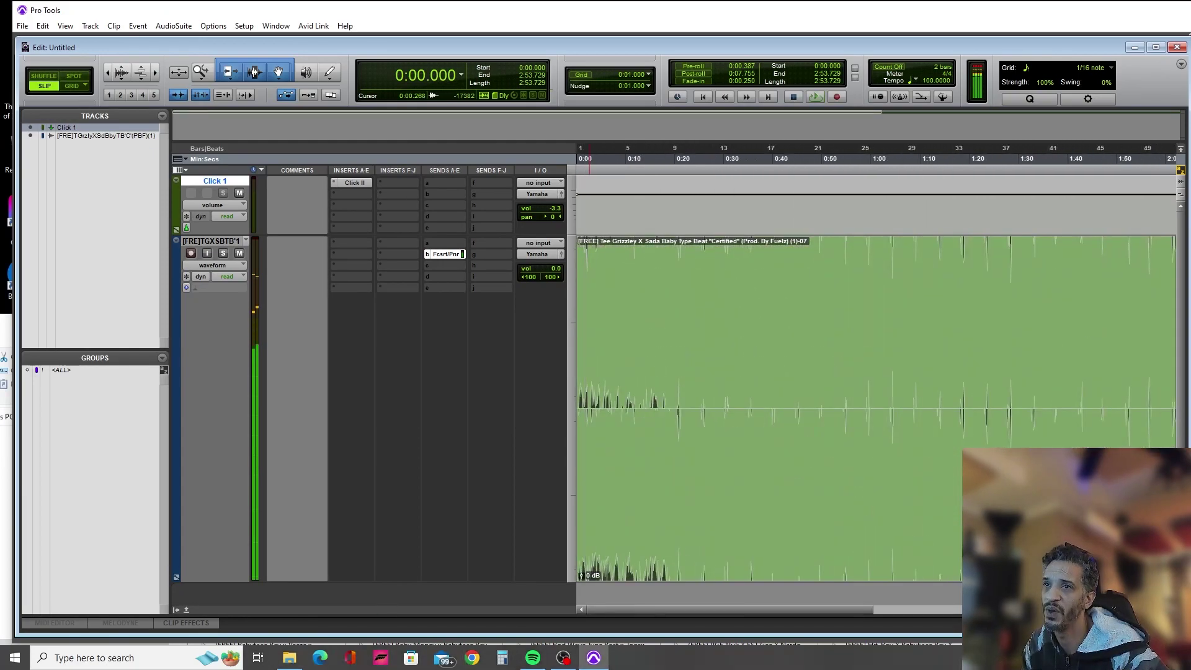
{"action": "key", "text": "r"}
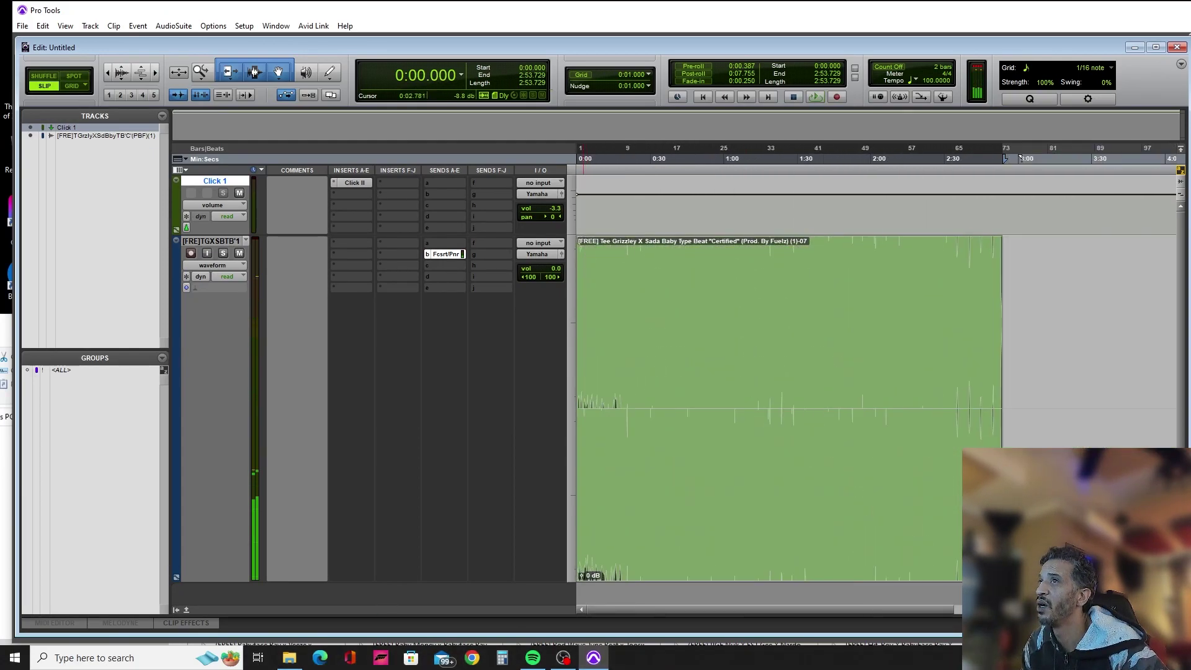
Turn on Grid mode and place the edit cursor at 0:19.000, just before the beat's drums enter.
{"action": "left_click", "coordinate": [625, 279]}
{"action": "key", "text": "t"}
{"action": "key", "text": "t"}
{"action": "key", "text": "F4"}
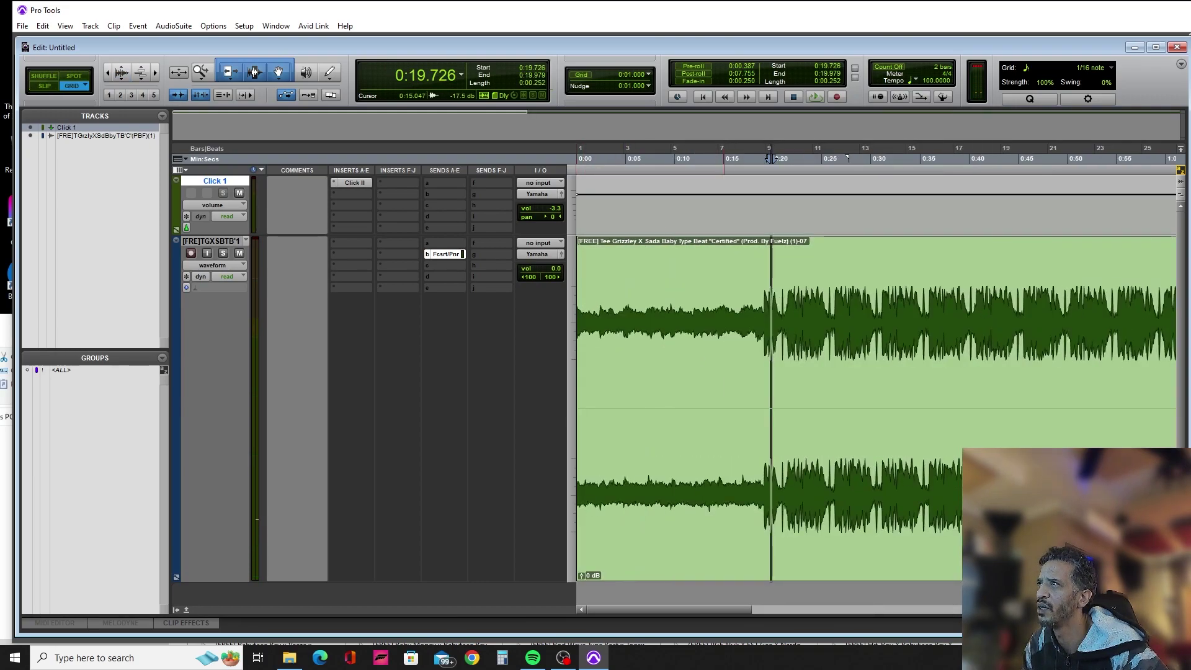
{"action": "left_click", "coordinate": [764, 310]}
{"action": "key", "text": "t"}
{"action": "key", "text": "t"}
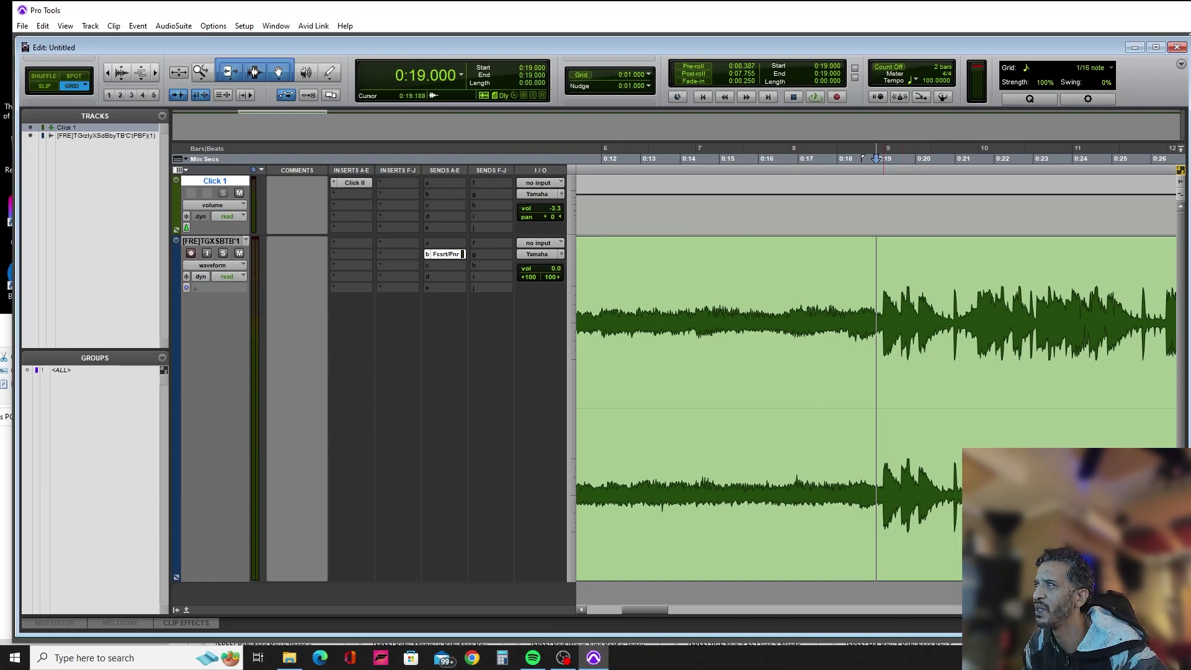
{"action": "key", "text": "t"}
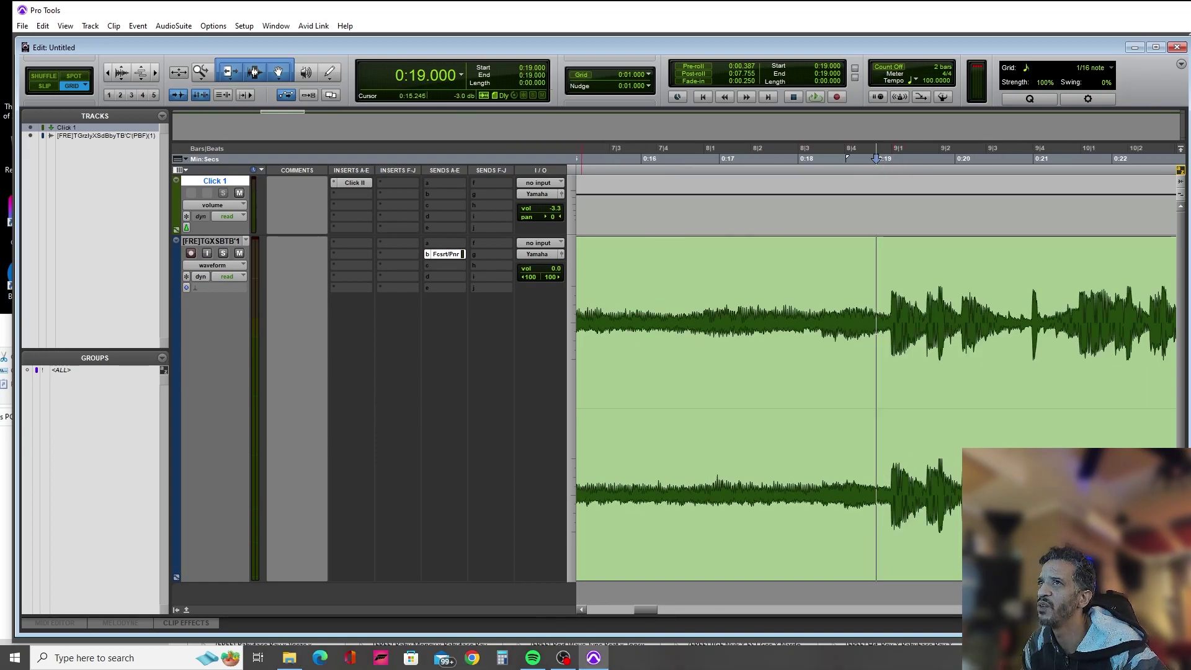
Switch to Relative Grid and try placing the edit cursor exactly on the drum entrance after 0:19.000.
{"action": "key", "text": "F4"}
{"action": "key", "text": "r"}
{"action": "key", "text": "r"}
{"action": "left_click_drag", "start_coordinate": [994, 322], "coordinate": [1033, 323]}
{"action": "left_click", "coordinate": [1032, 322]}
{"action": "left_click", "coordinate": [875, 323]}
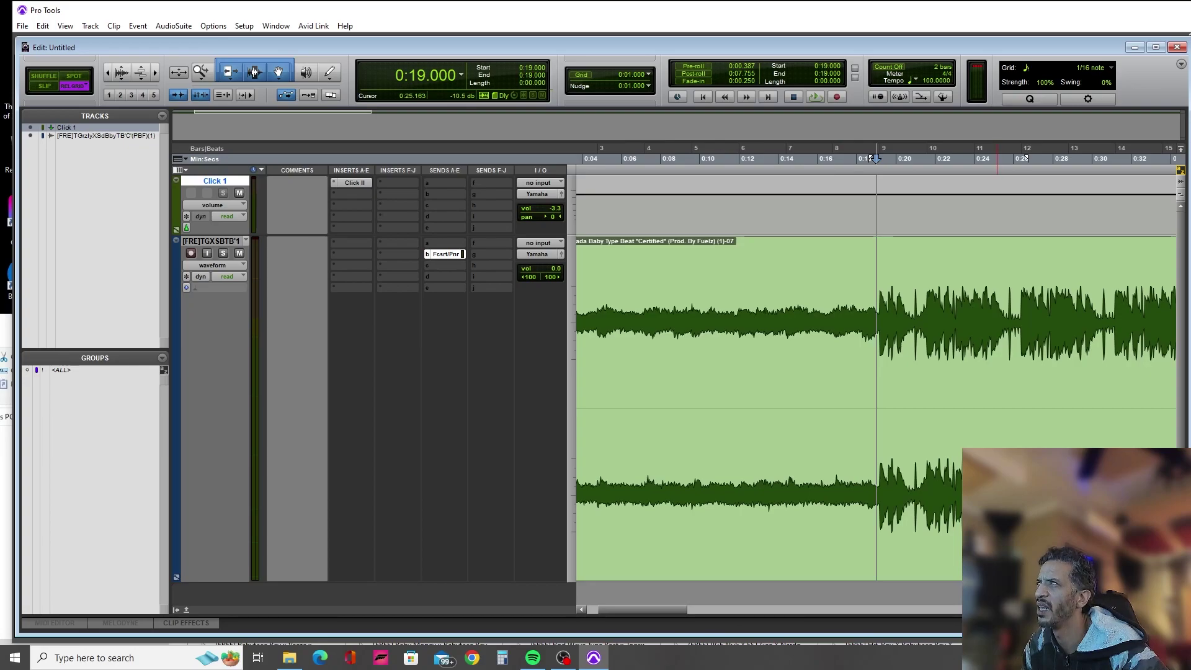
{"action": "left_click_drag", "start_coordinate": [895, 323], "coordinate": [885, 322]}
{"action": "left_click", "coordinate": [885, 323]}
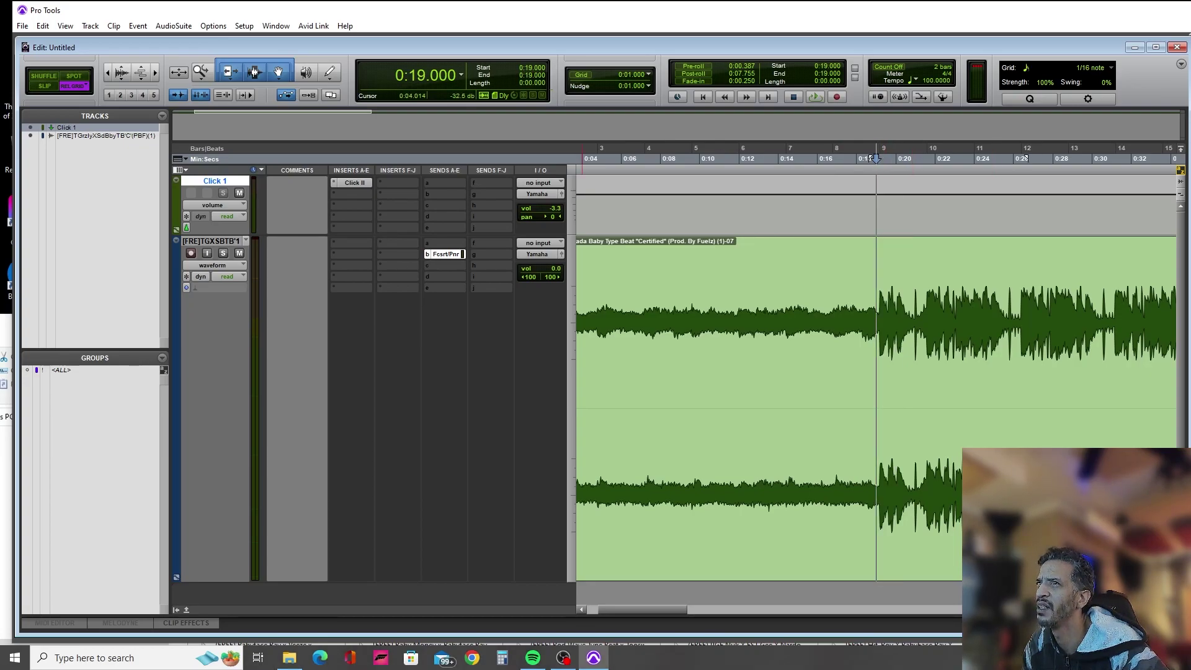
Change the main time scale to bars and beats and audition the beat from bar 9.
{"action": "key", "text": "alt+KP_Add"}
{"action": "left_click", "coordinate": [886, 322]}
{"action": "key", "text": "space"}
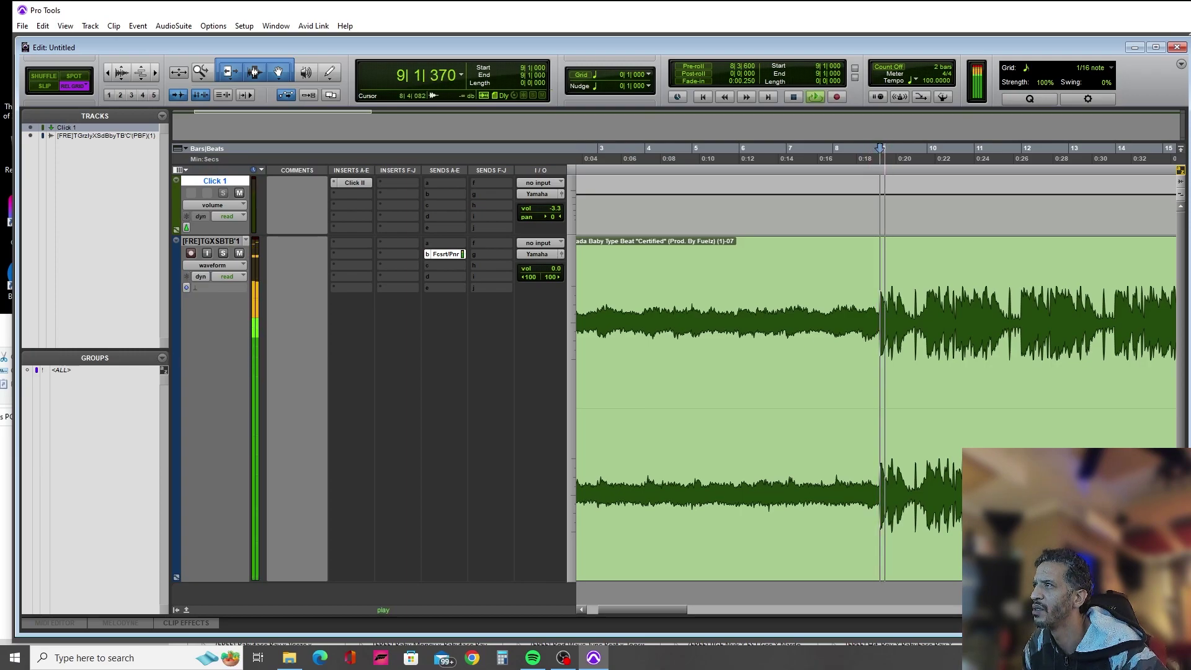
{"action": "key", "text": "space"}
Audition the beat from bar 21 and from bar 25 to compare its phrases with the bar lines.
{"action": "key", "text": "r"}
{"action": "left_click", "coordinate": [1047, 322]}
{"action": "key", "text": "t"}
{"action": "key", "text": "t"}
{"action": "key", "text": "t"}
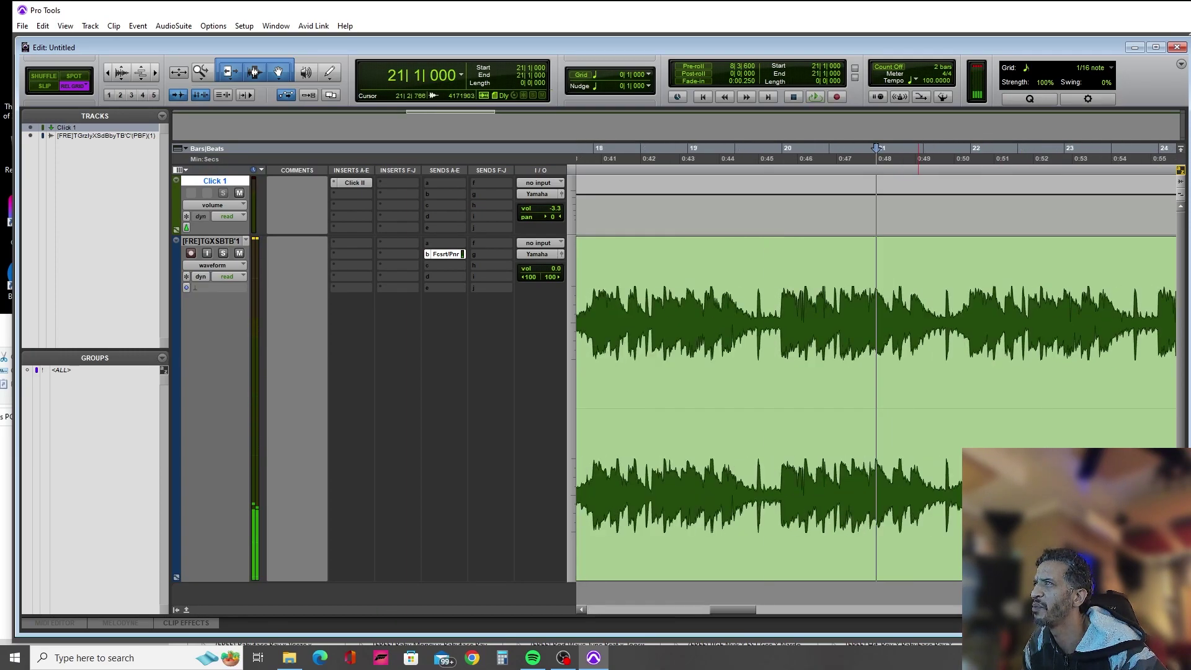
{"action": "key", "text": "space"}
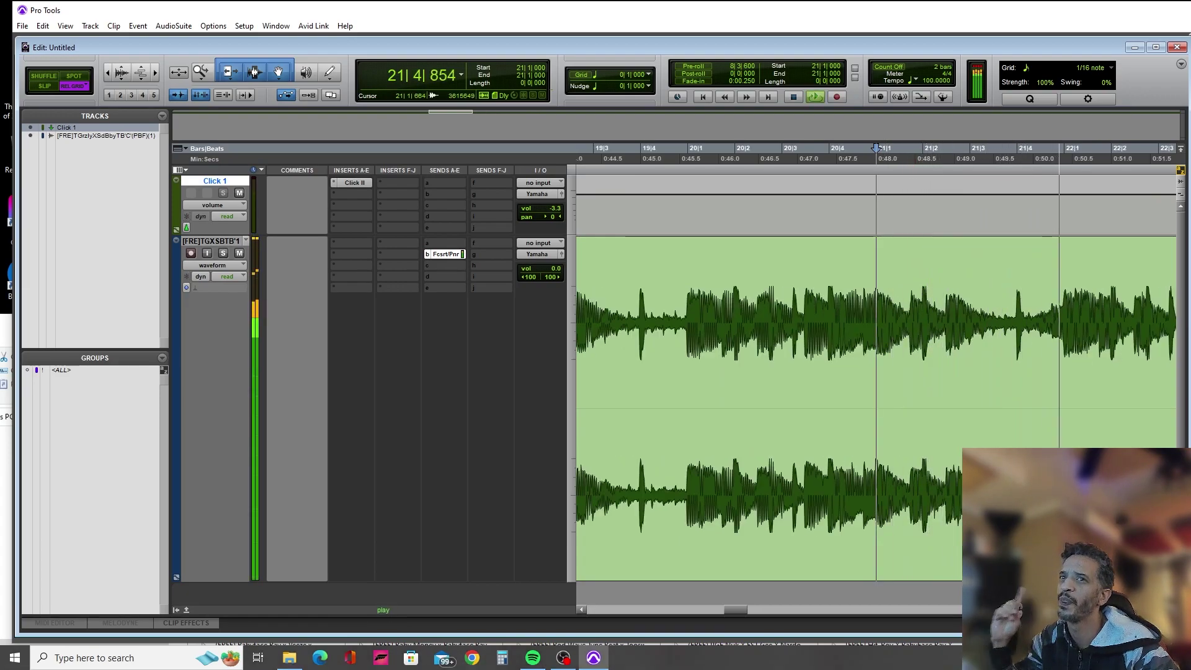
{"action": "key", "text": "r"}
{"action": "key", "text": "r"}
{"action": "key", "text": "space"}
{"action": "left_click", "coordinate": [915, 148]}
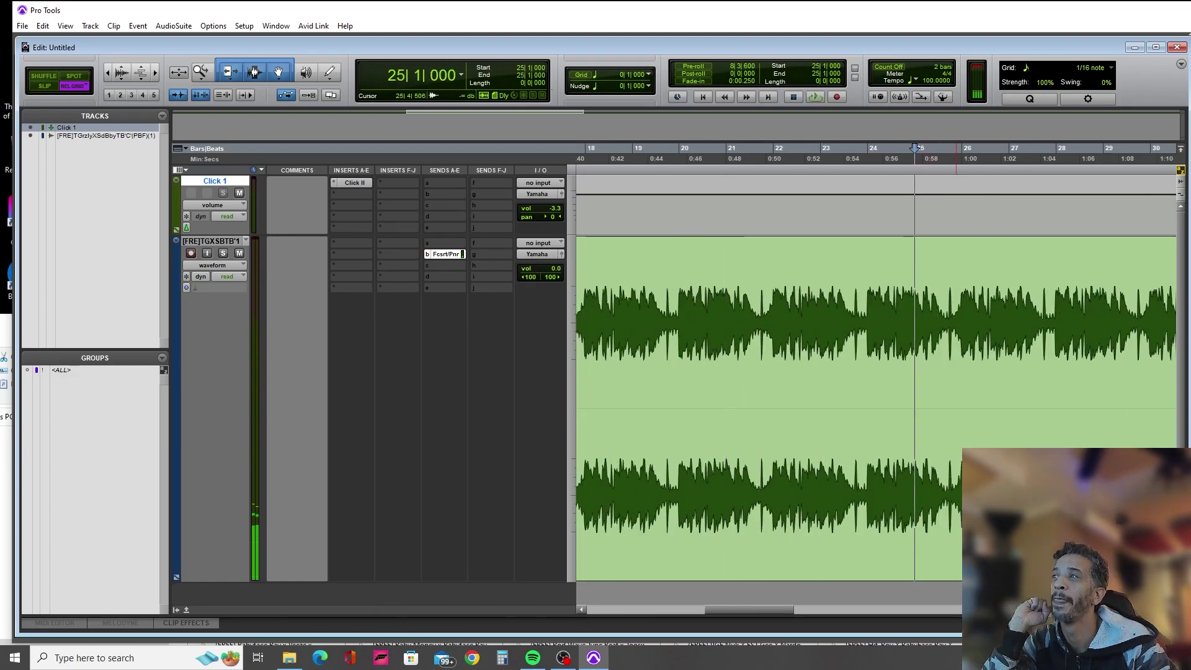
{"action": "key", "text": "space"}
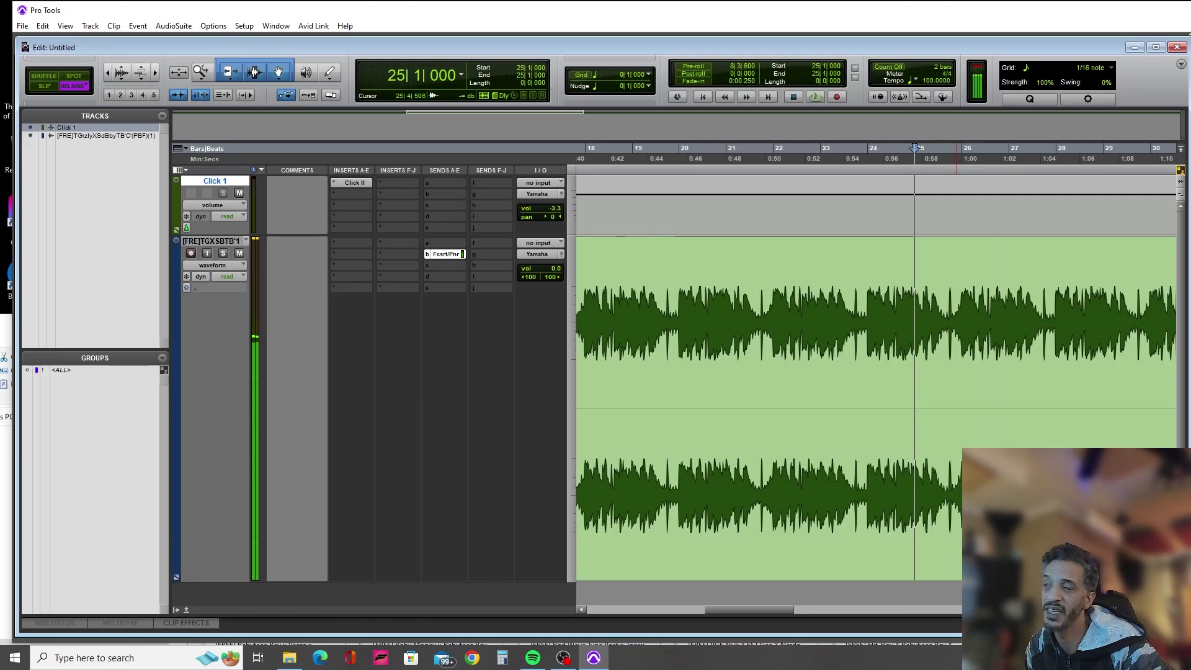
Set the Grid edit mode to Absolute Grid.
{"action": "scroll", "coordinate": [915, 147], "scroll_direction": "up", "scroll_amount": 2}
{"action": "left_click", "coordinate": [81, 86]}
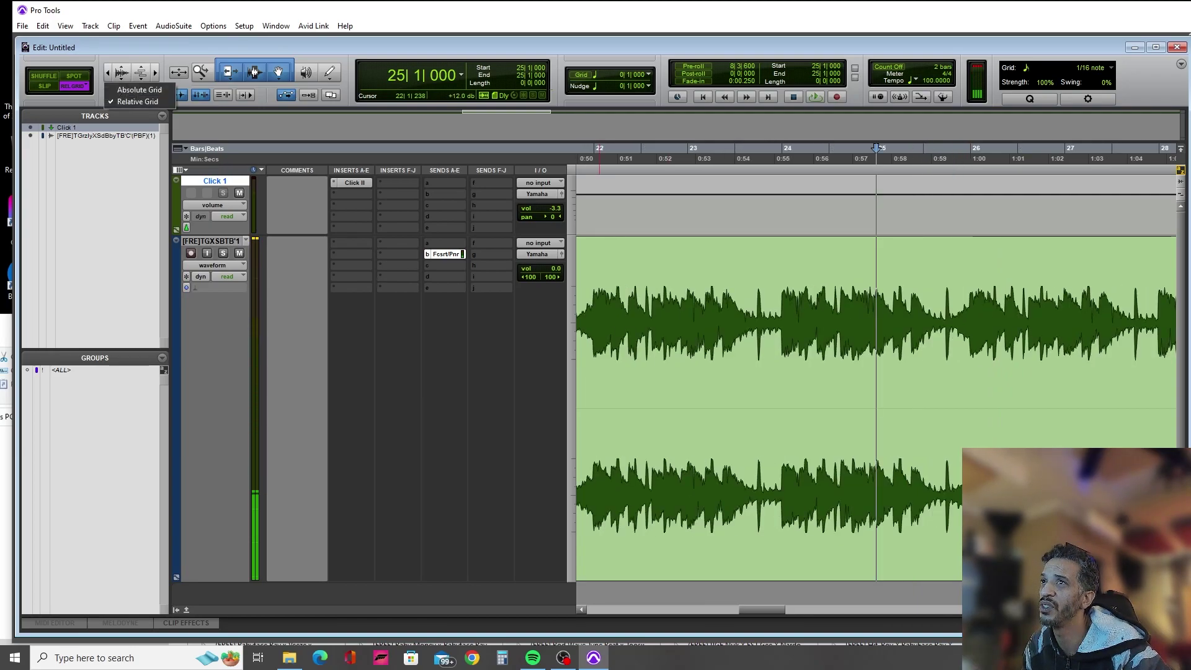
{"action": "left_click", "coordinate": [139, 90]}
{"action": "key", "text": "r"}
{"action": "key", "text": "r"}
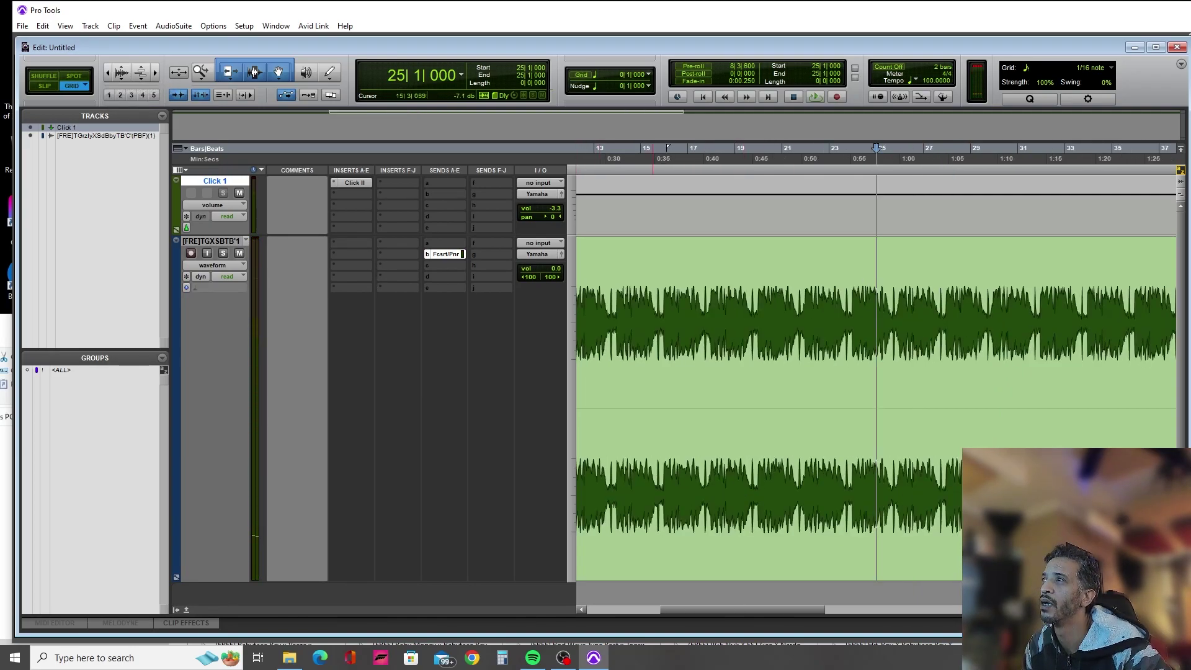
Audition the beat from beat 2 of bar 25 and select the short range from 29|2 to 29|4.
{"action": "left_click", "coordinate": [781, 178]}
{"action": "key", "text": "space"}
{"action": "left_click", "coordinate": [837, 149]}
{"action": "left_click", "coordinate": [880, 149]}
{"action": "key", "text": "r"}
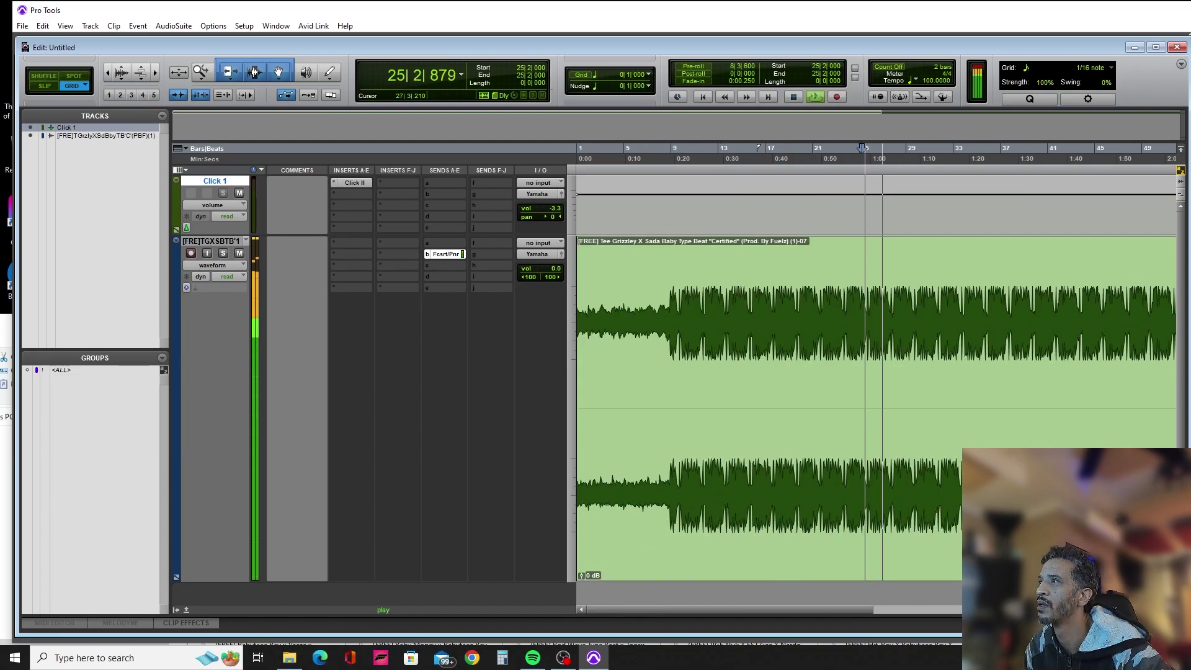
{"action": "left_click_drag", "start_coordinate": [860, 149], "coordinate": [886, 149]}
{"action": "left_click_drag", "start_coordinate": [910, 211], "coordinate": [915, 211]}
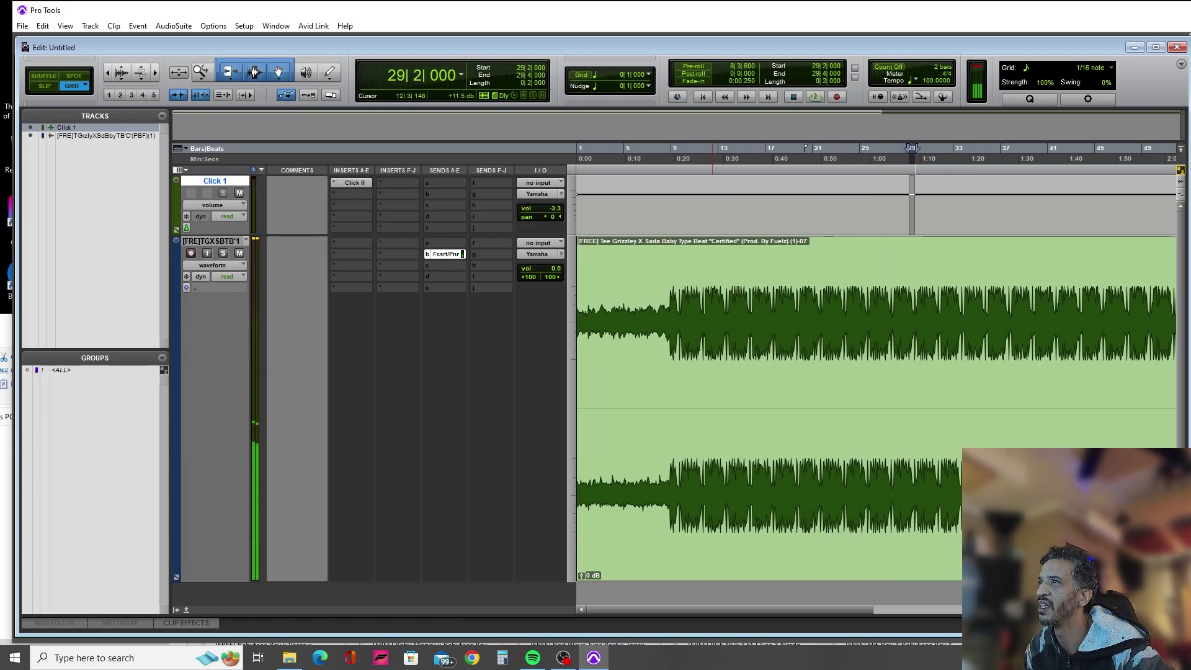
Using a 1-bar grid, delete the beat's four bars from bar 25 to 29 and move the remaining clip back to bar 25.
{"action": "left_click", "coordinate": [648, 74]}
{"action": "left_click", "coordinate": [667, 76]}
{"action": "left_click_drag", "start_coordinate": [928, 273], "coordinate": [865, 272]}
{"action": "left_click_drag", "start_coordinate": [865, 347], "coordinate": [905, 348]}
{"action": "key", "text": "Delete"}
{"action": "left_click_drag", "start_coordinate": [911, 434], "coordinate": [860, 434]}
Play the edited beat from bar 23 and examine the join between the two clips at bar 25 up close.
{"action": "left_click", "coordinate": [837, 323]}
{"action": "key", "text": "space"}
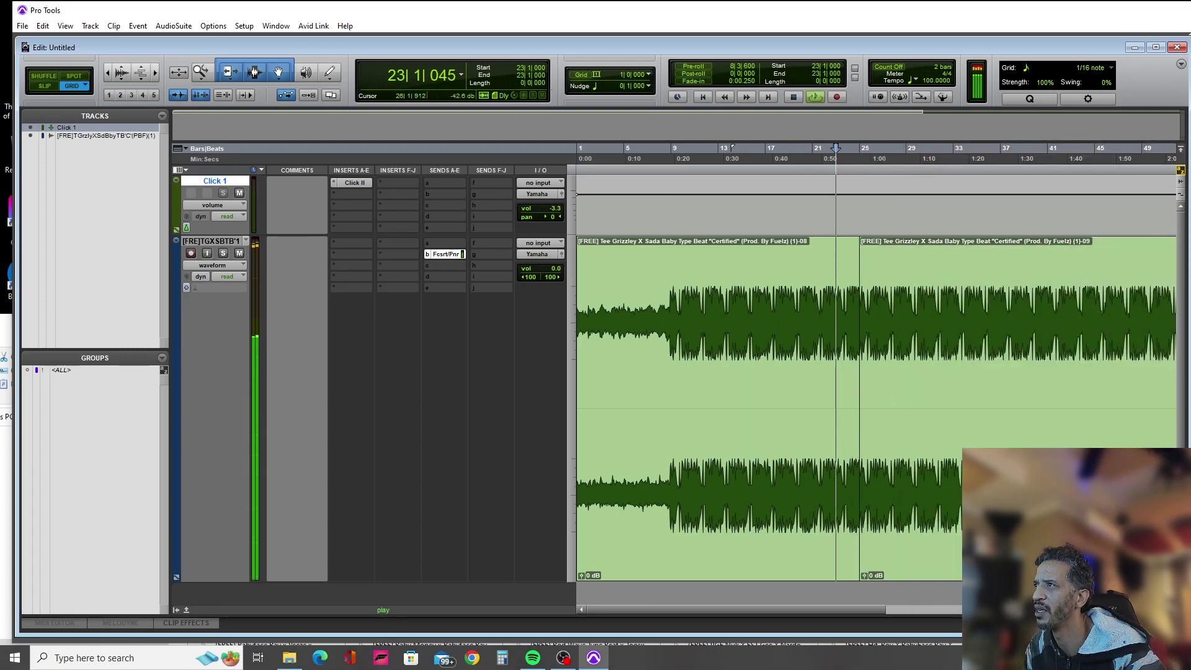
{"action": "key", "text": "t"}
{"action": "key", "text": "t"}
{"action": "key", "text": "ctrl+]"}
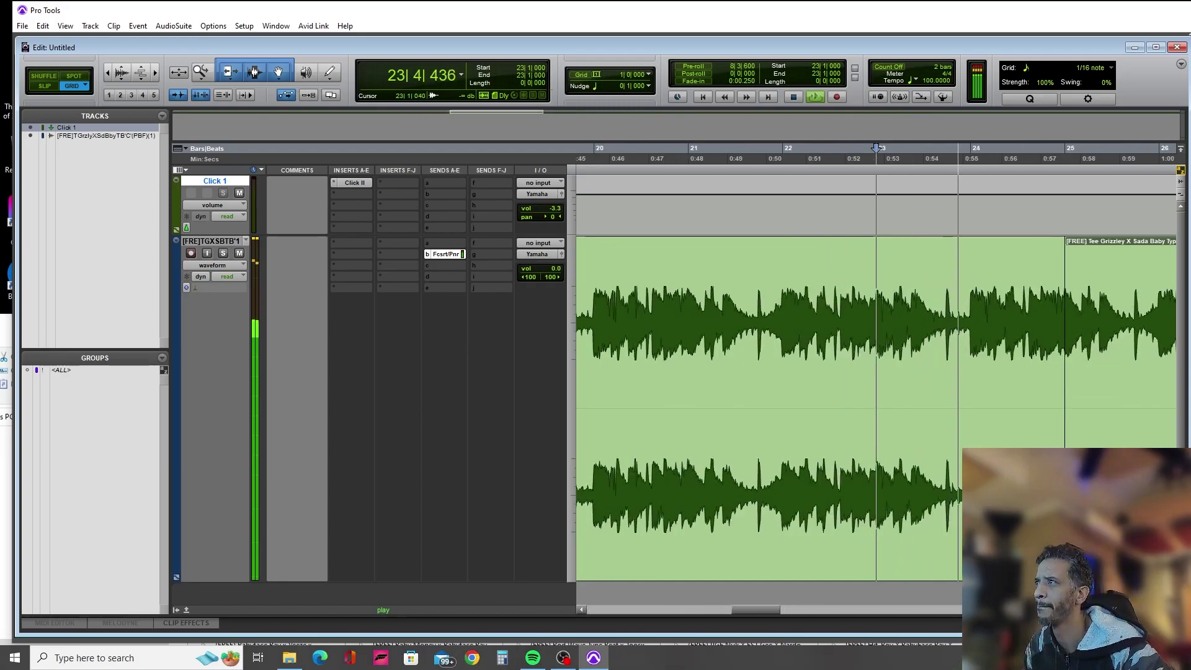